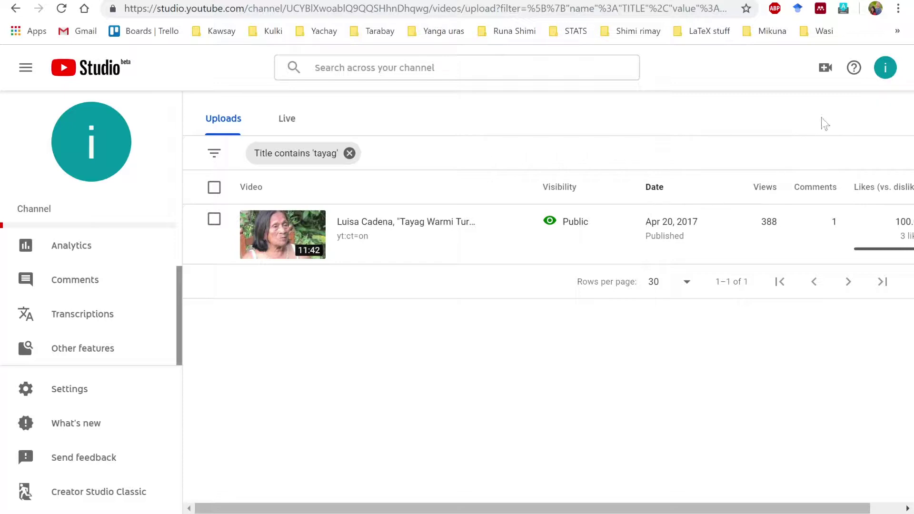
pyautogui.click(883, 71)
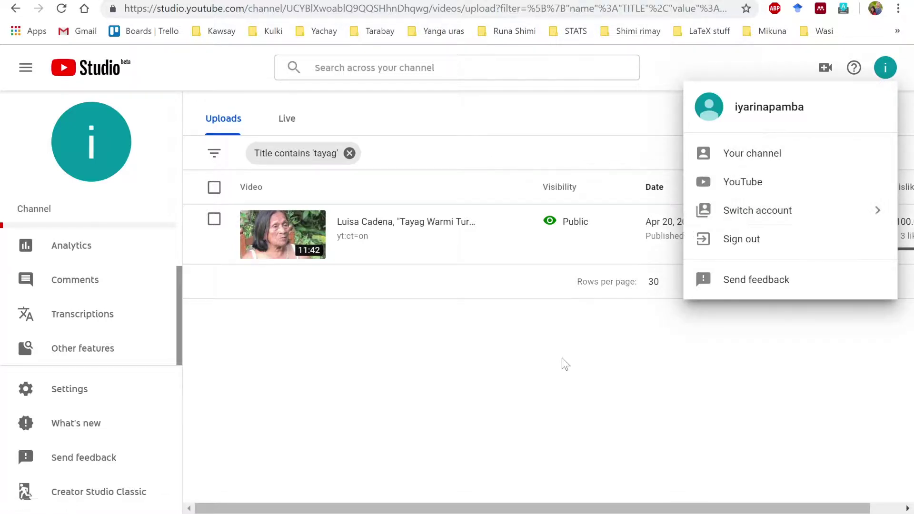
pyautogui.click(362, 311)
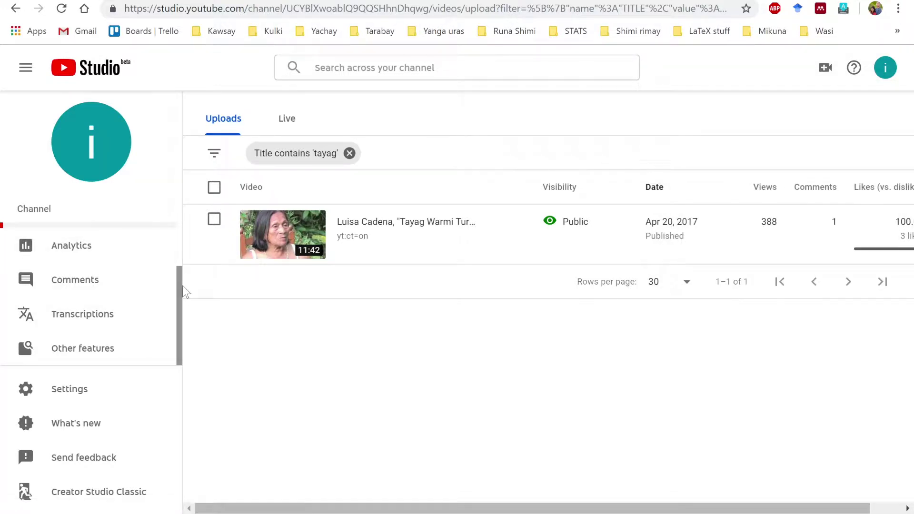
pyautogui.moveTo(182, 286); pyautogui.dragTo(181, 220)
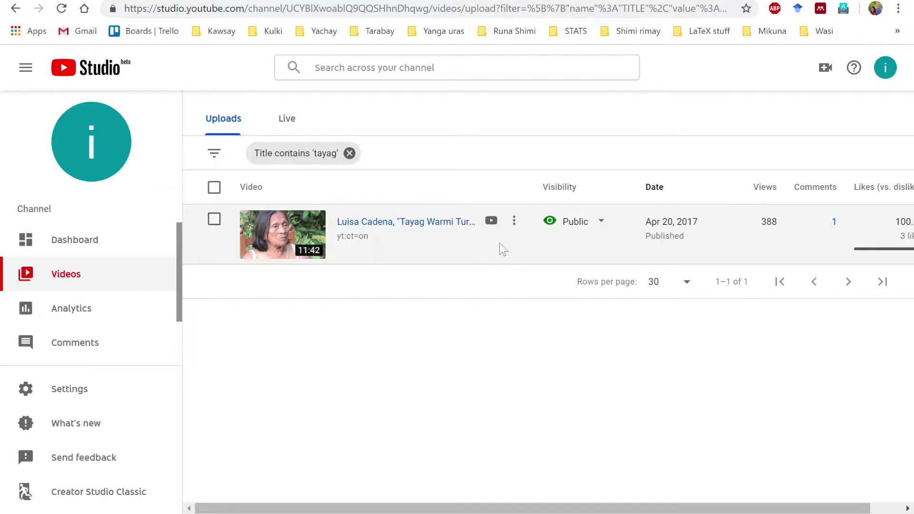
# - Open the details page of the "Tayag Warmi Turns Her Children into the Animals" video in a separate tab
pyautogui.click(514, 221)
pyautogui.click(452, 294)
pyautogui.click(439, 223)
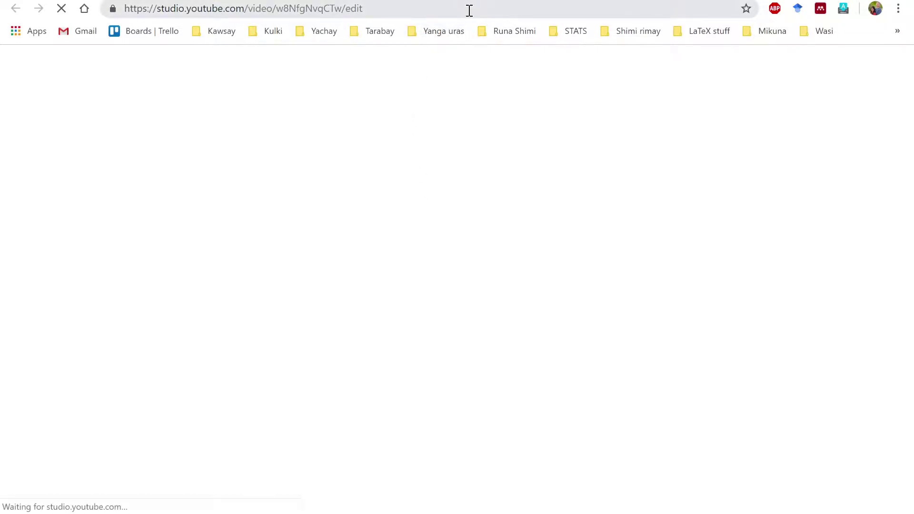
pyautogui.moveTo(482, 5); pyautogui.dragTo(451, 17)
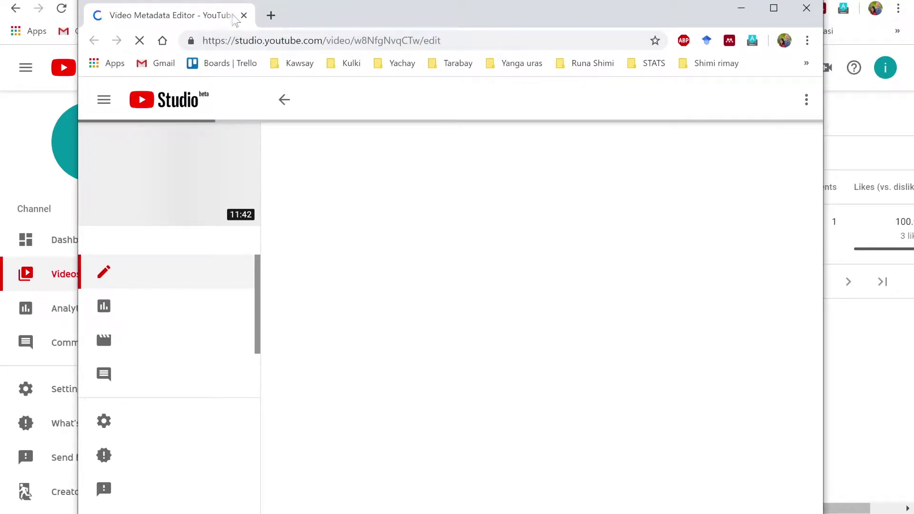
pyautogui.moveTo(245, 16); pyautogui.dragTo(214, 2)
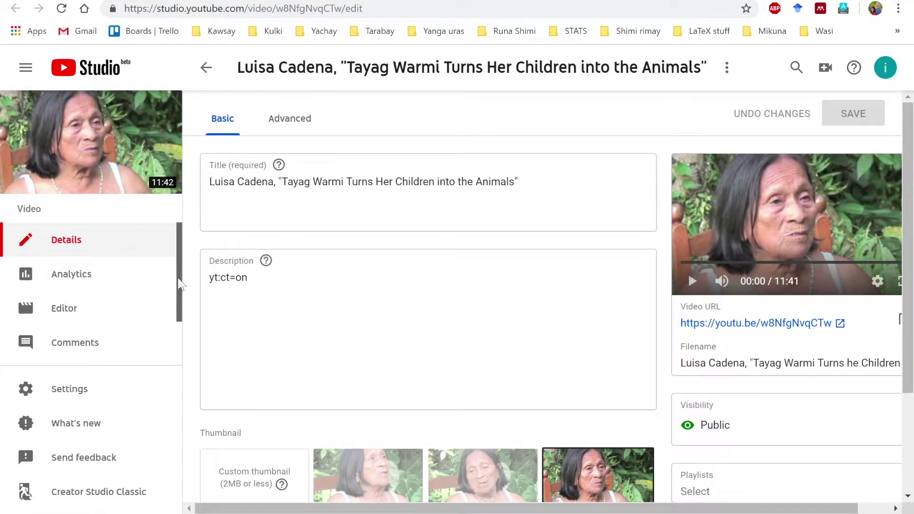
# - Open the video's transcriptions and download its published Quechua subtitles in .srt format
pyautogui.moveTo(184, 285); pyautogui.dragTo(185, 342)
pyautogui.click(110, 317)
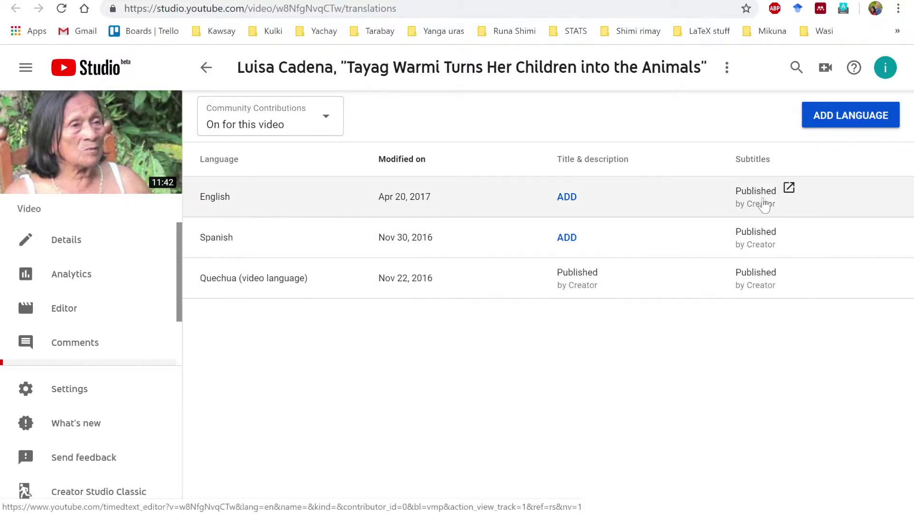
pyautogui.click(769, 273)
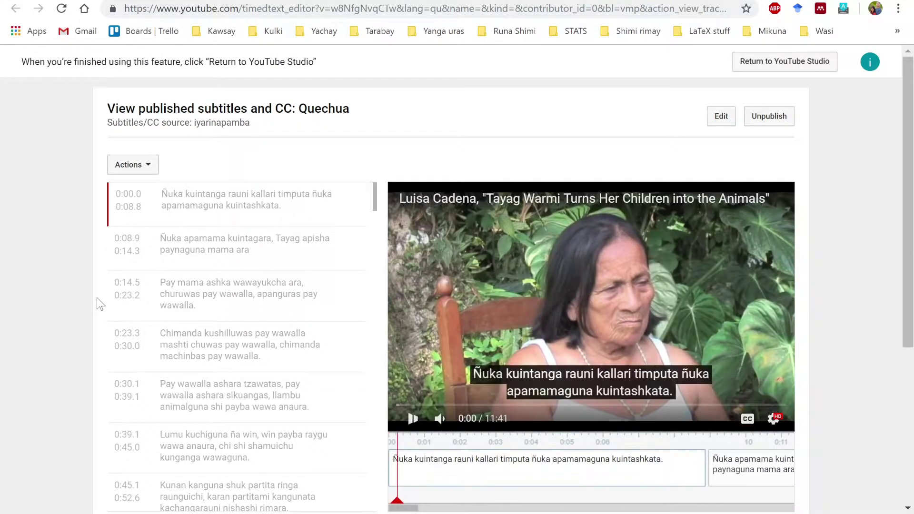
pyautogui.click(155, 170)
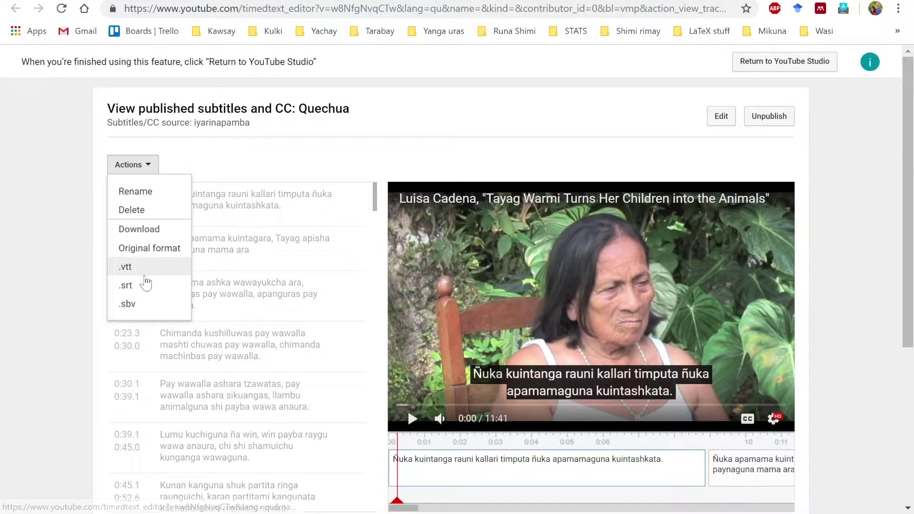
pyautogui.click(139, 288)
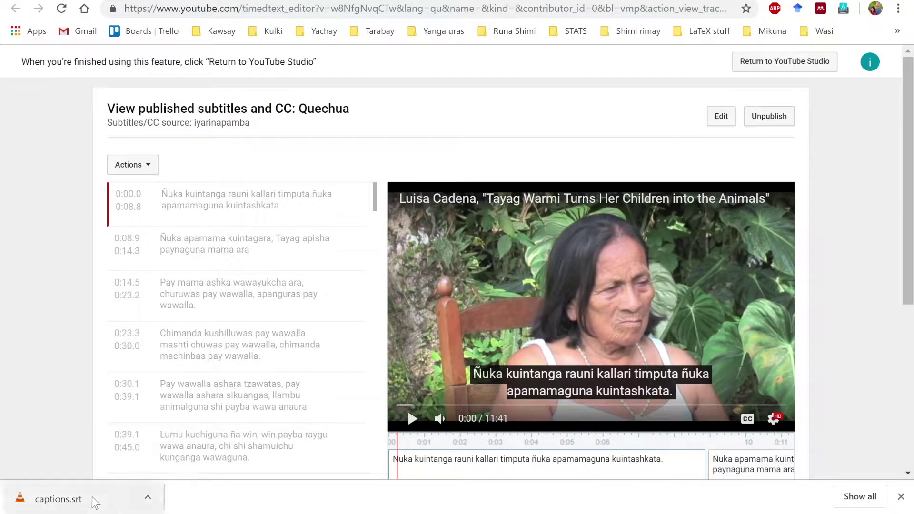
# - Show the downloaded Quechua captions.srt in its folder and rename it tayagawarmiQ.srt
pyautogui.click(147, 498)
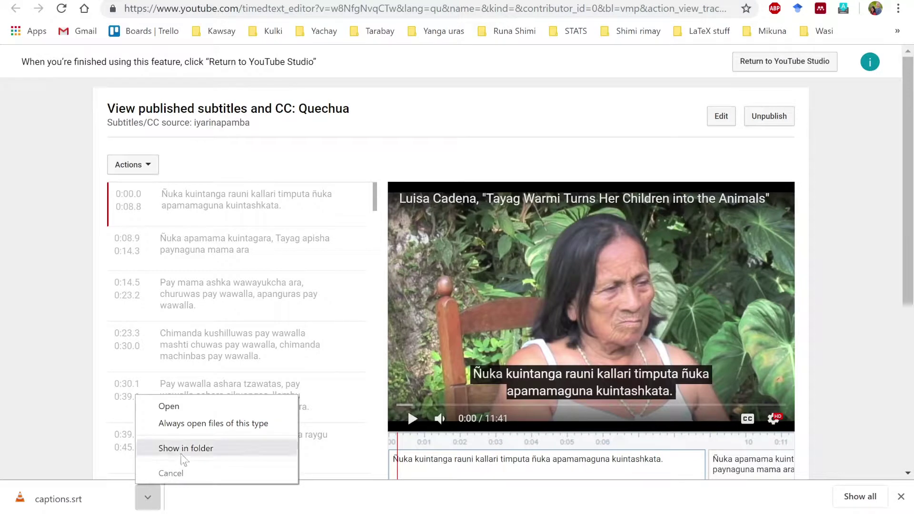
pyautogui.click(181, 450)
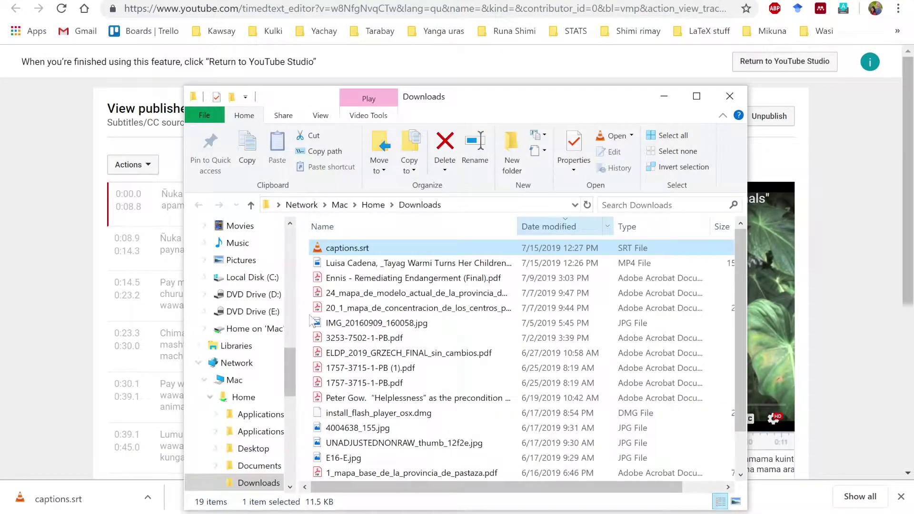
pyautogui.rightClick(343, 248)
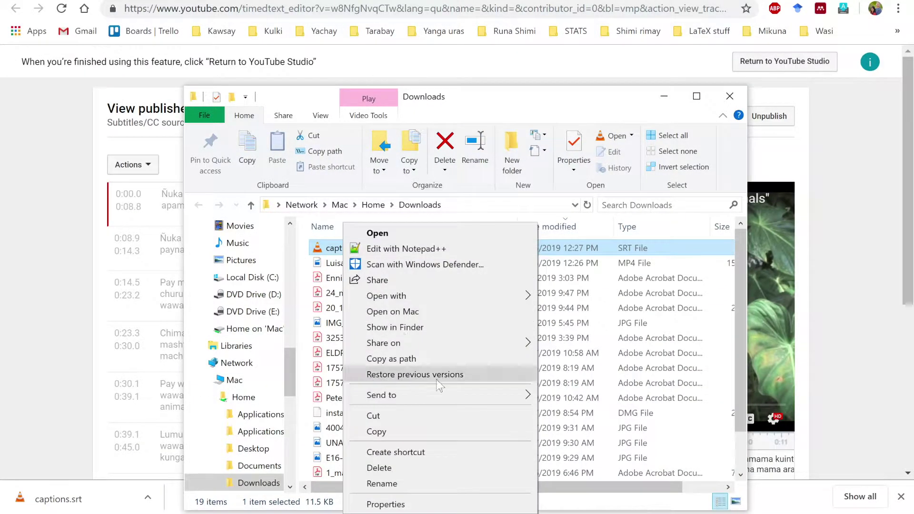
pyautogui.click(427, 482)
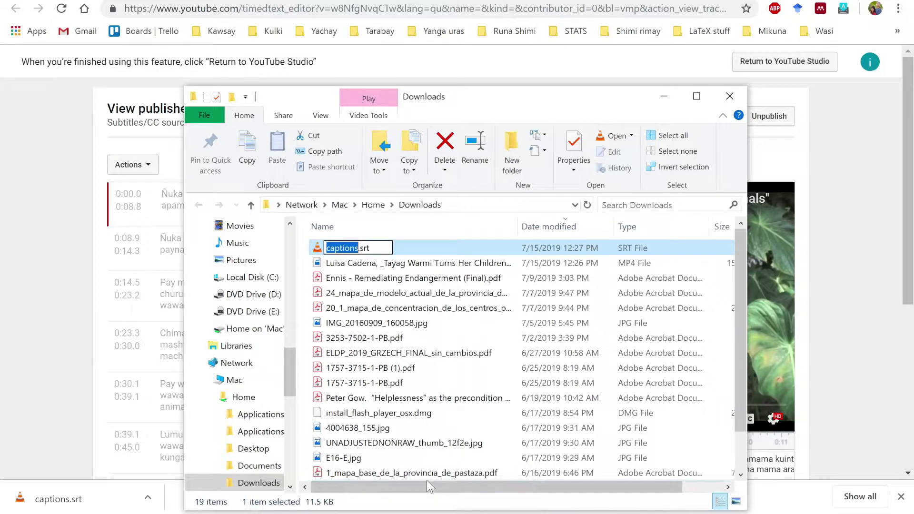
pyautogui.write('tayagawarmi')
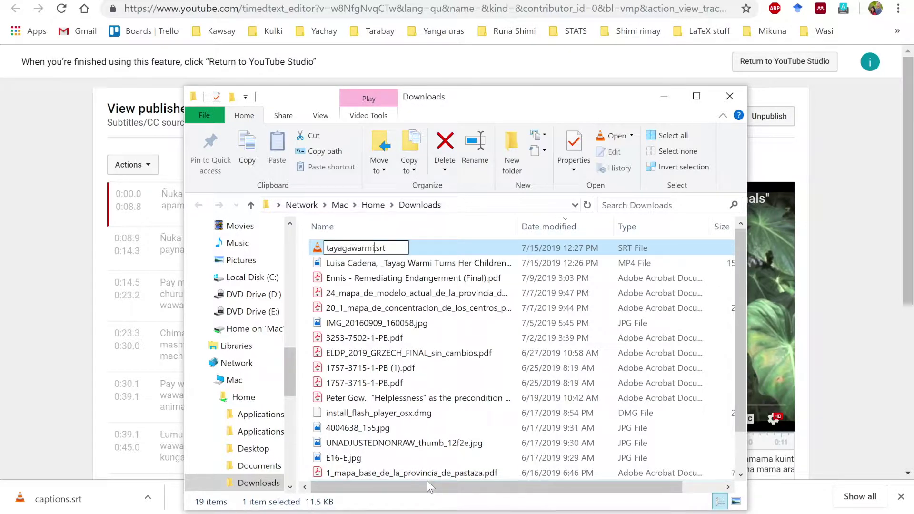
pyautogui.write('Q')
pyautogui.press('Return')
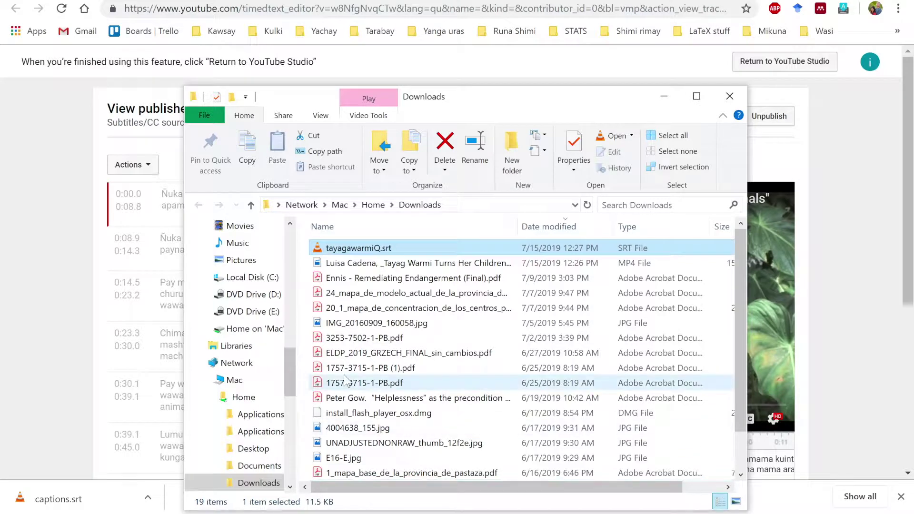
# - Return to the video's subtitle languages and download the published Spanish subtitles in .srt format
pyautogui.click(73, 228)
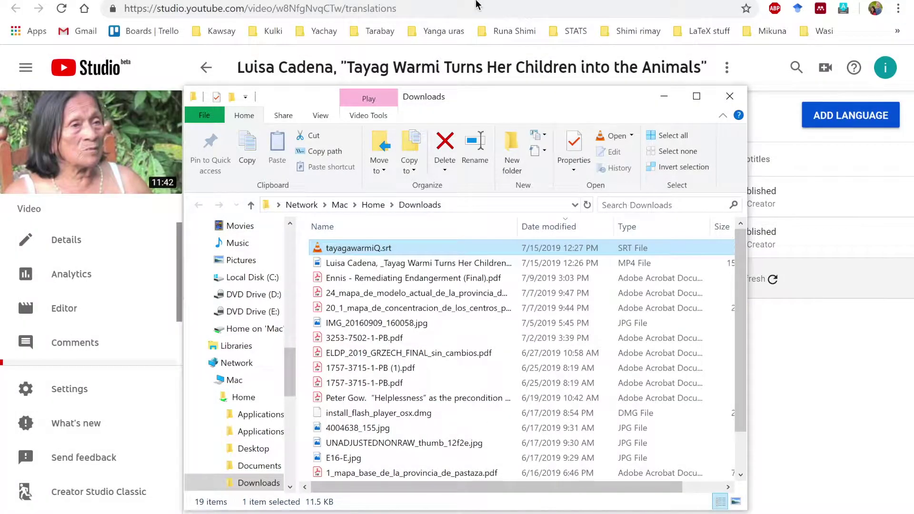
pyautogui.click(834, 345)
pyautogui.click(754, 233)
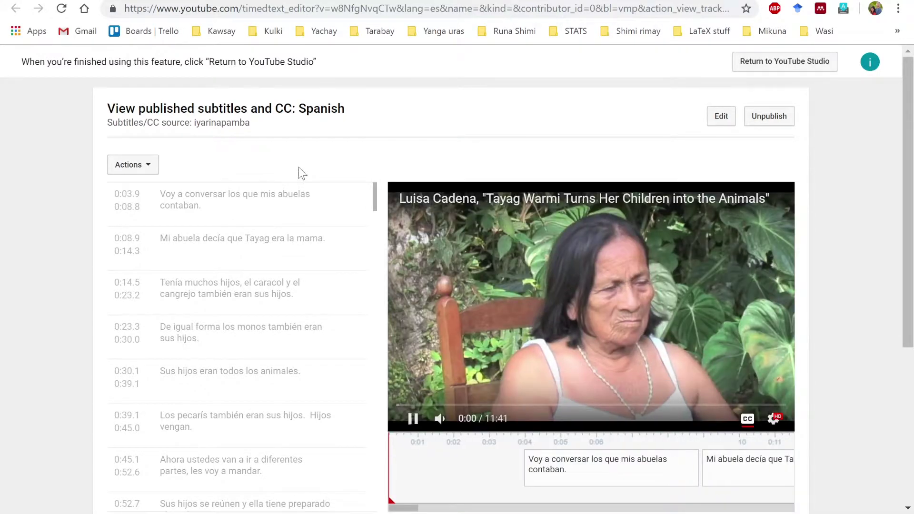
pyautogui.click(152, 168)
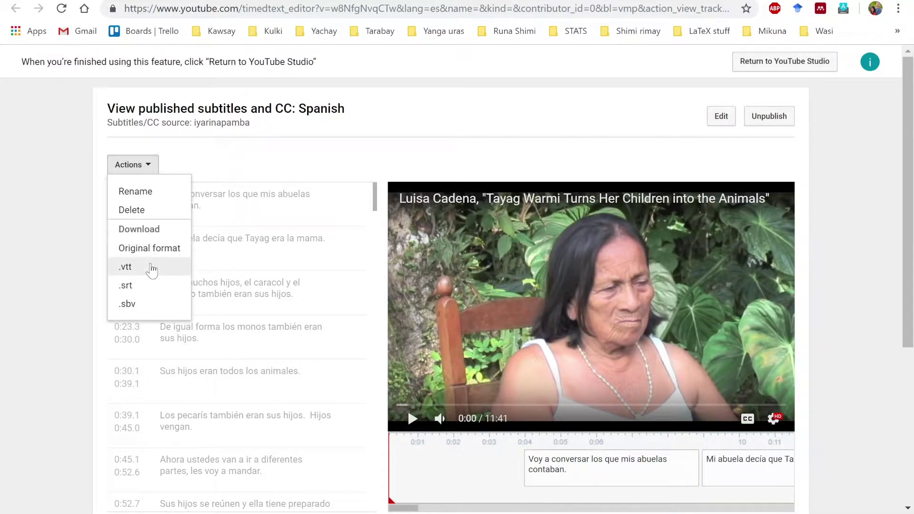
pyautogui.click(148, 286)
# - Show the downloaded Spanish captions.srt in its folder, rename it tayagwarmiES.srt, and close the folder window
pyautogui.click(148, 495)
pyautogui.click(186, 447)
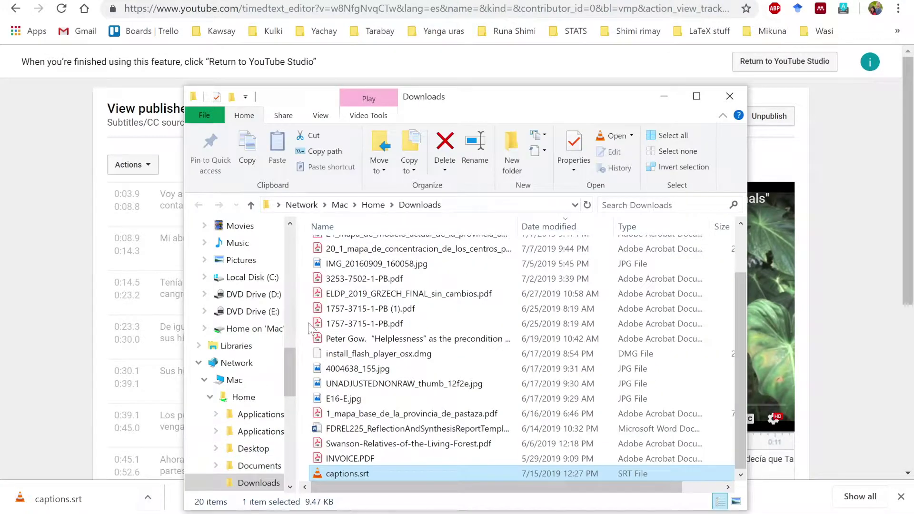
pyautogui.rightClick(350, 477)
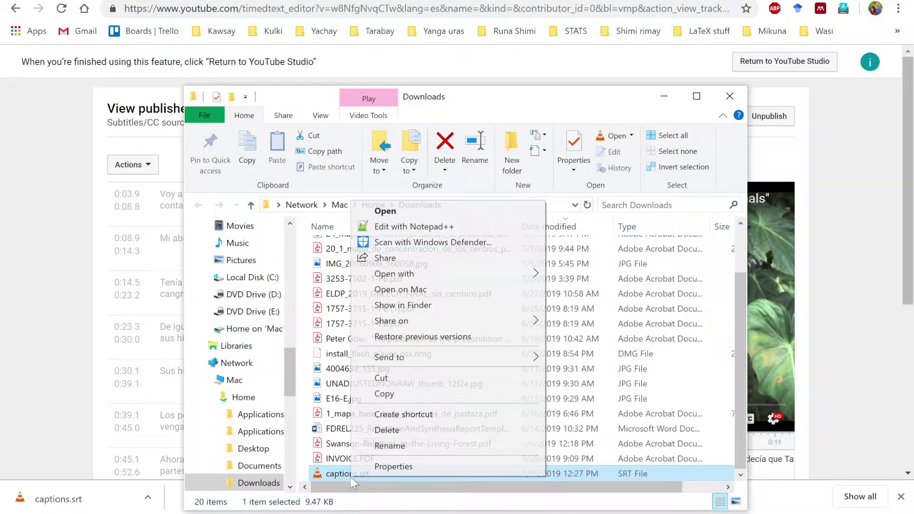
pyautogui.click(407, 446)
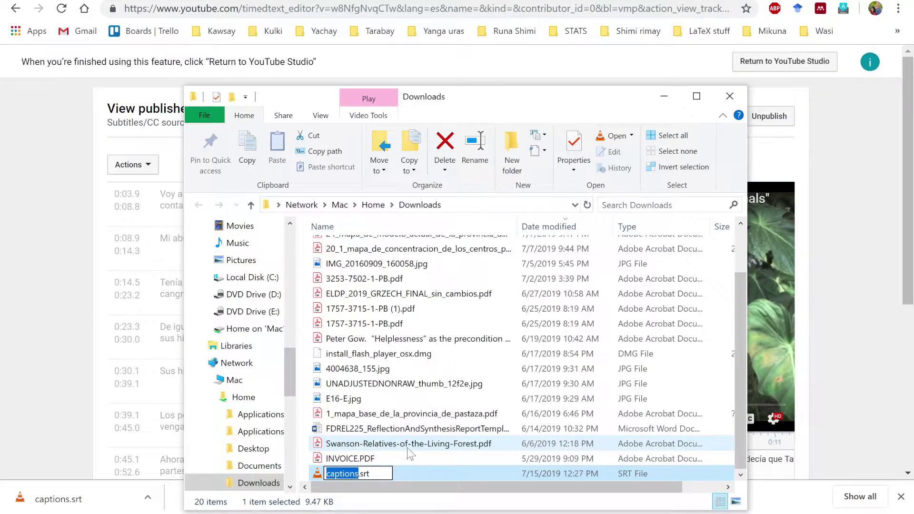
pyautogui.write('tay')
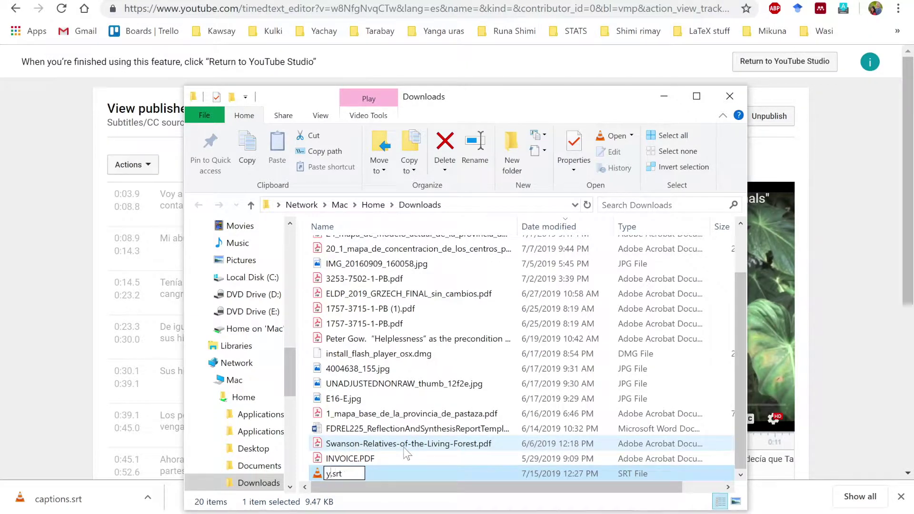
pyautogui.write('agwa')
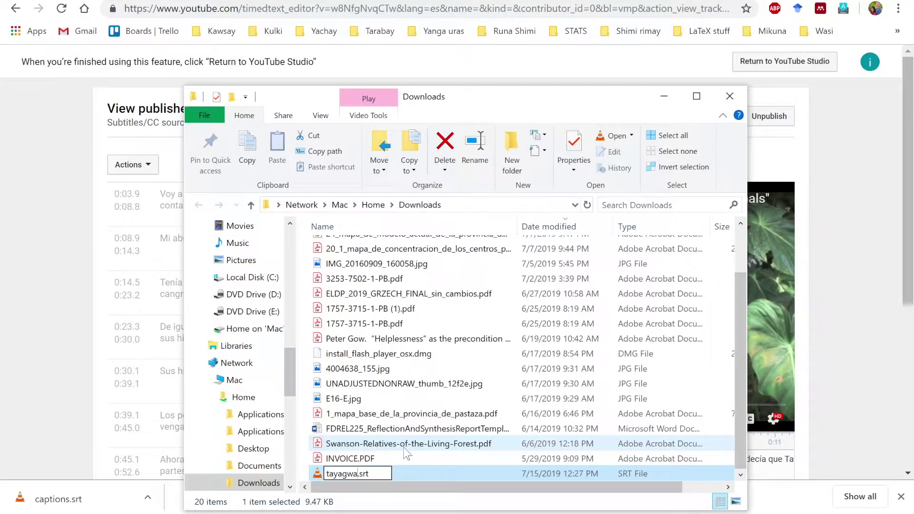
pyautogui.write('rmiES')
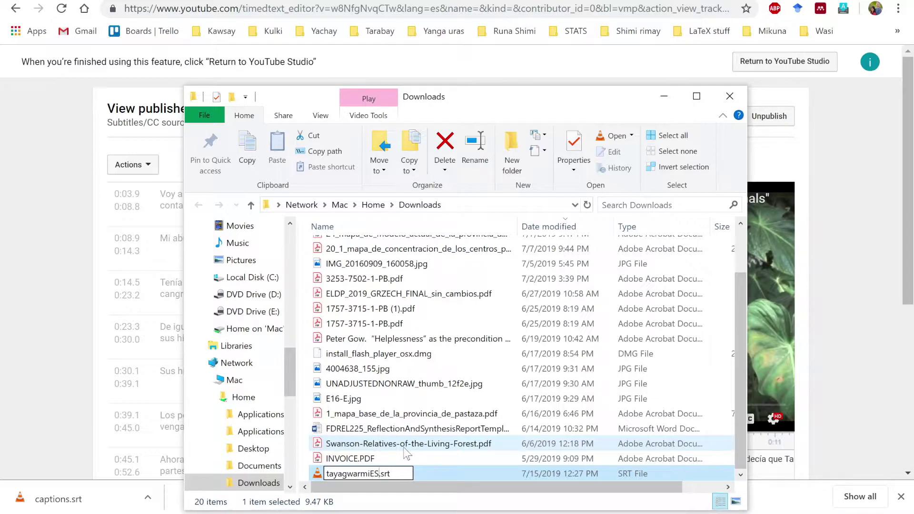
pyautogui.press('Return')
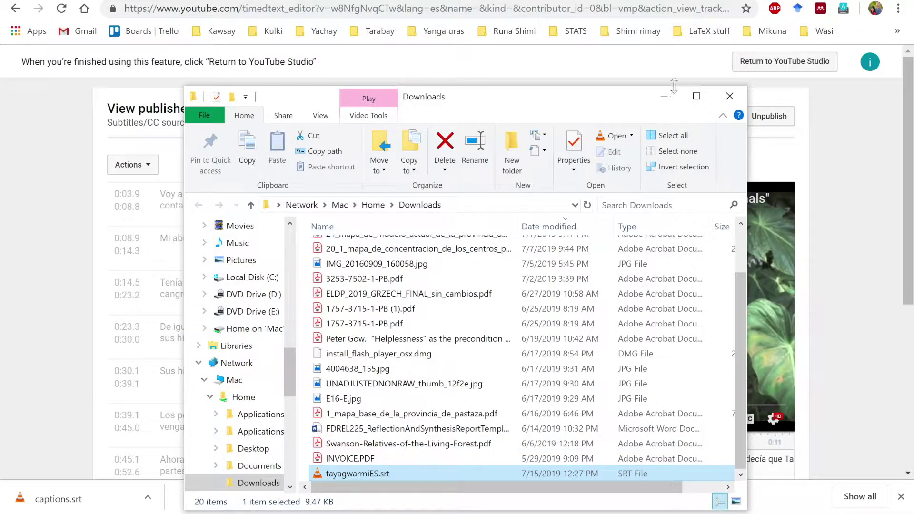
pyautogui.click(731, 96)
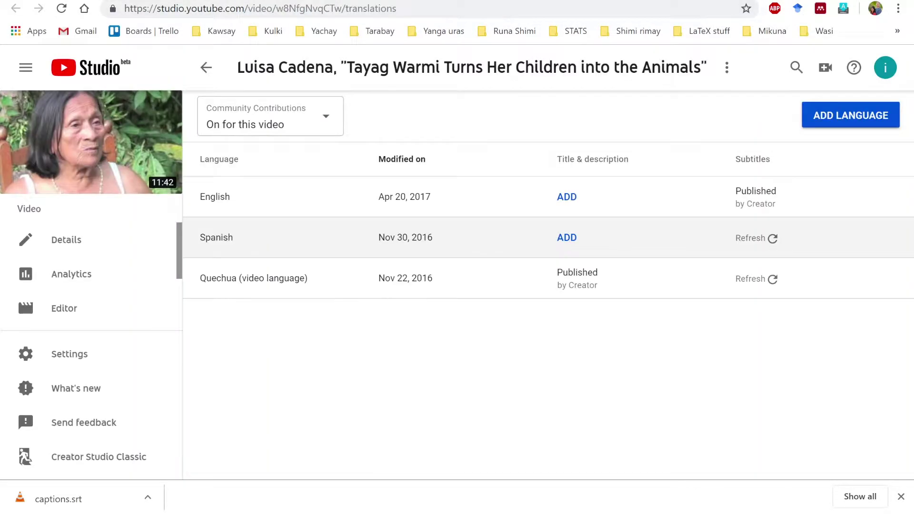
# - Open the video's published English subtitles and download them in .srt format
pyautogui.click(738, 190)
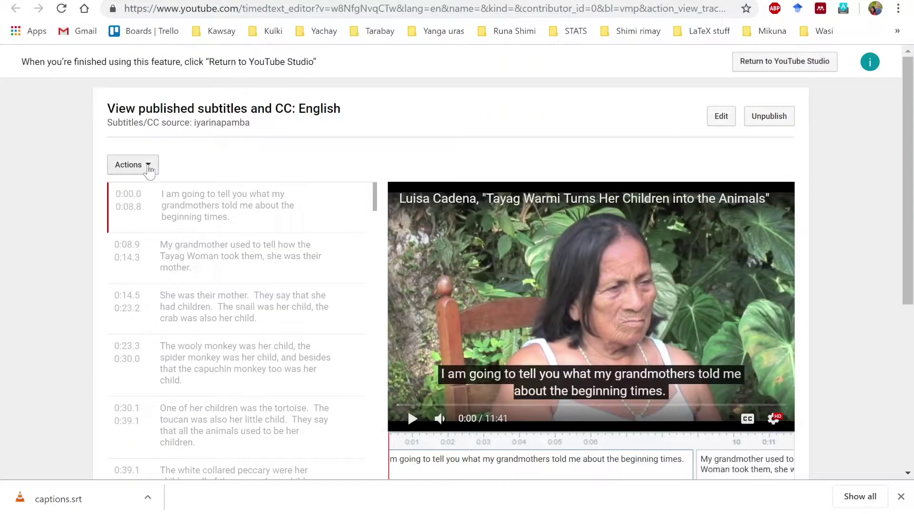
pyautogui.click(148, 166)
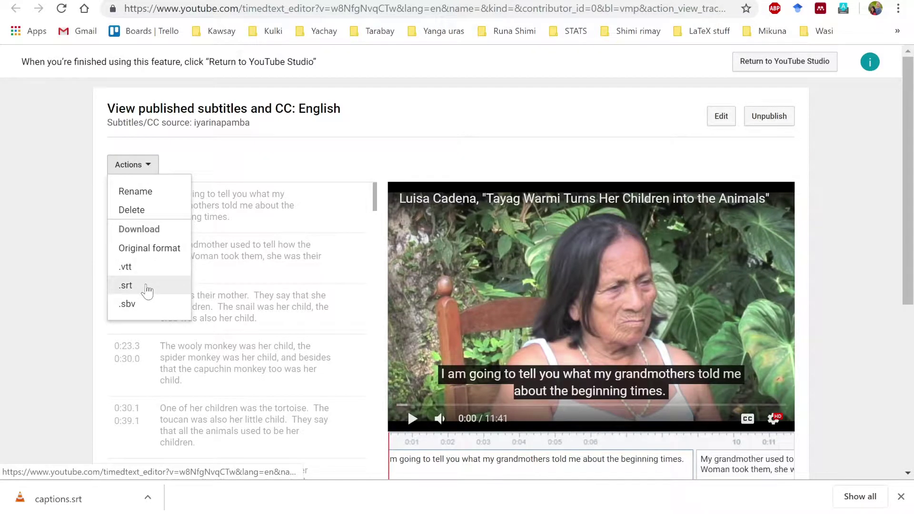
pyautogui.click(148, 288)
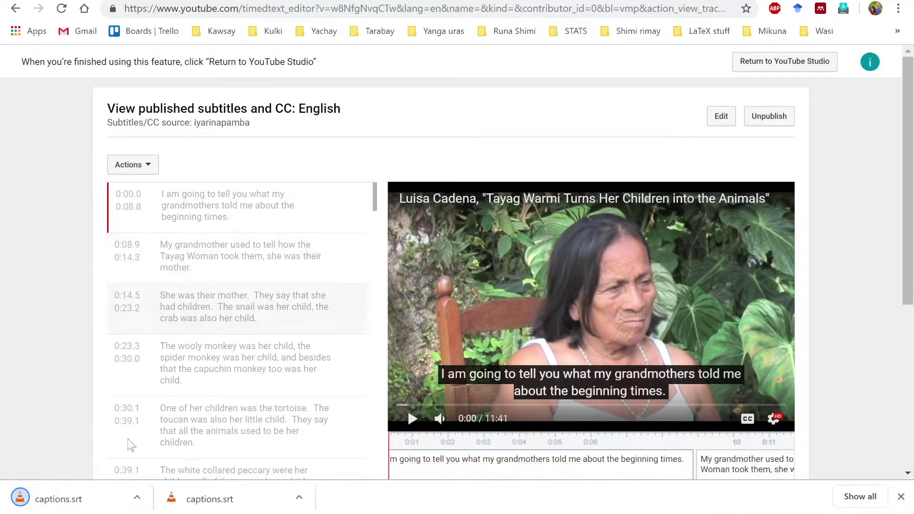
# - Show the downloaded English captions.srt in its folder and rename it tayagwarmiEN.srt
pyautogui.click(149, 495)
pyautogui.click(162, 445)
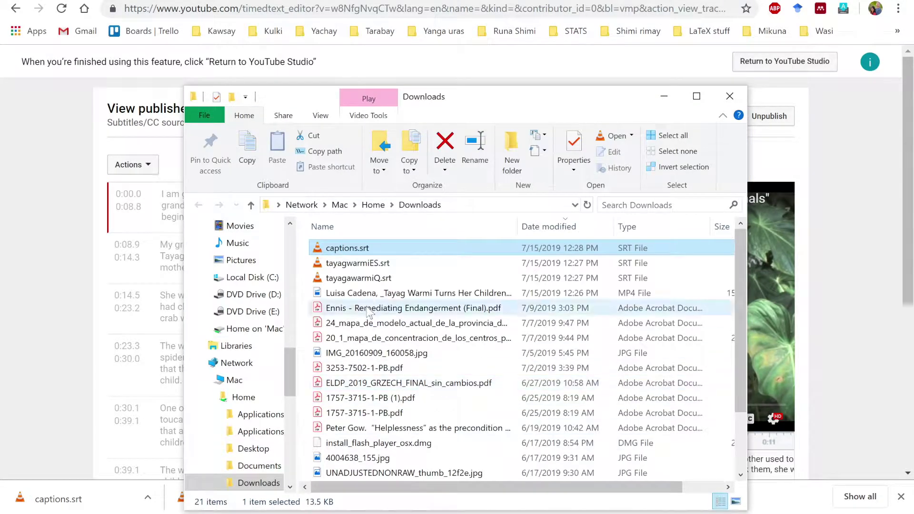
pyautogui.rightClick(358, 247)
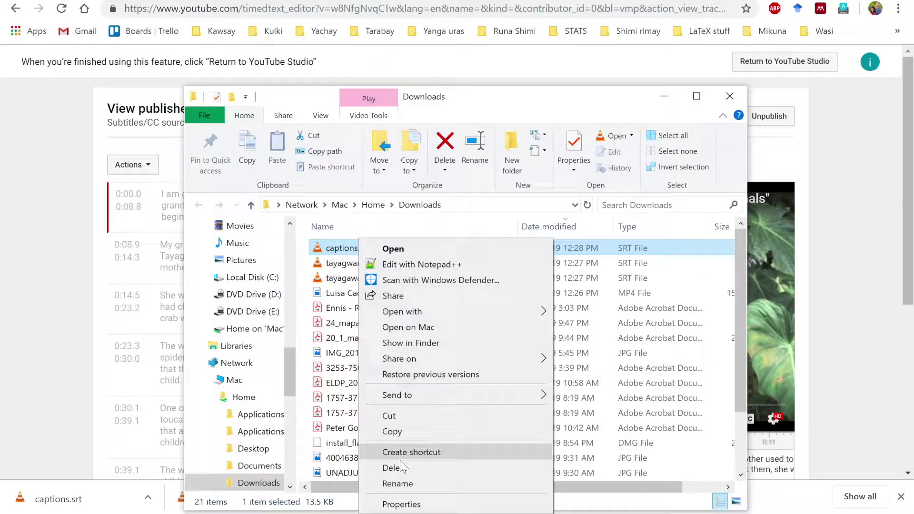
pyautogui.click(409, 483)
pyautogui.write('t')
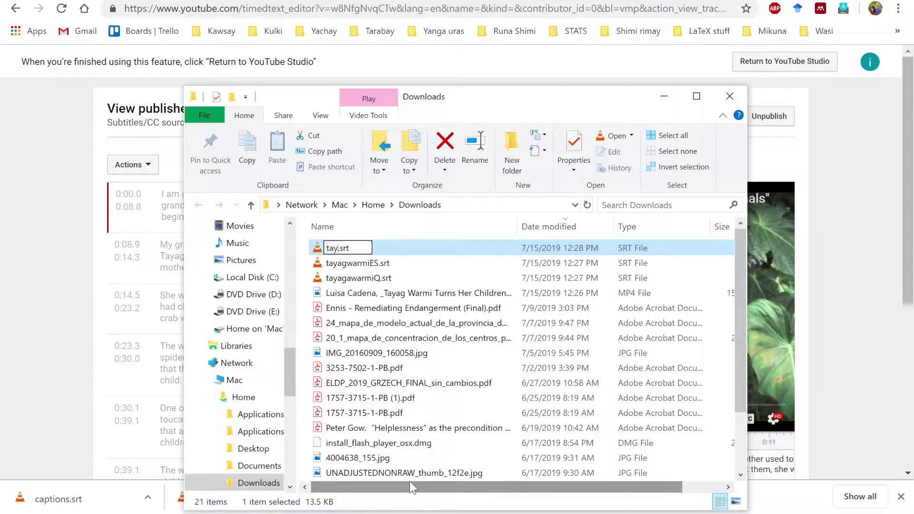
pyautogui.write('ayagwarmiEN')
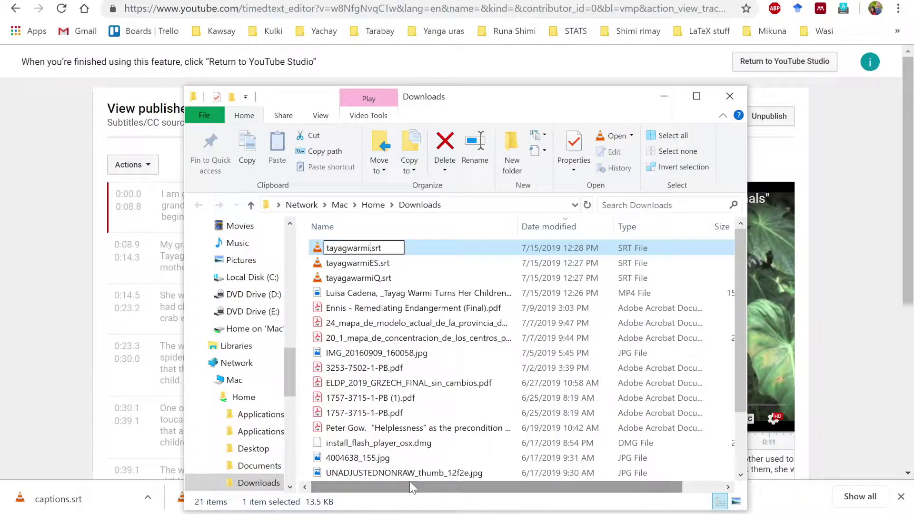
pyautogui.press('Return')
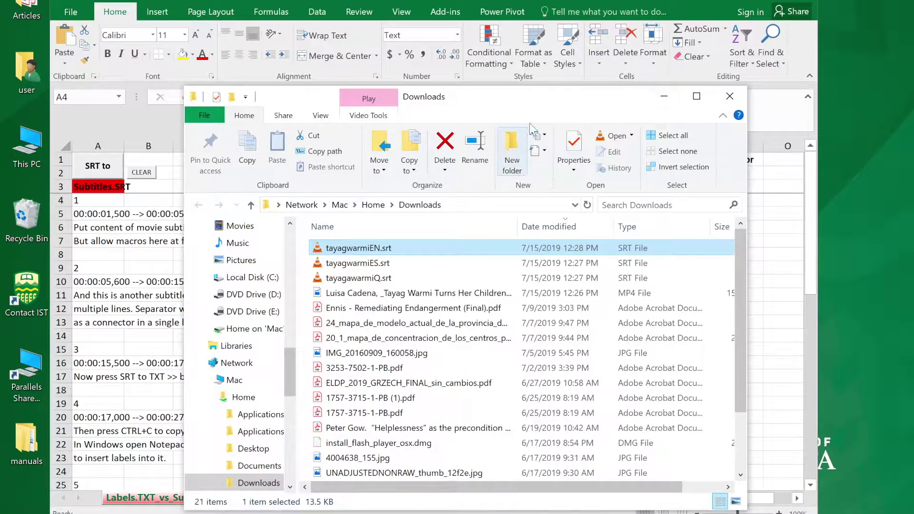
# - Switch to SayMore and add the downloaded Tayag Warmi MP4 video from the Downloads folder to the LC Tayag Warmi session
pyautogui.hotkey('alt', 'Tab')
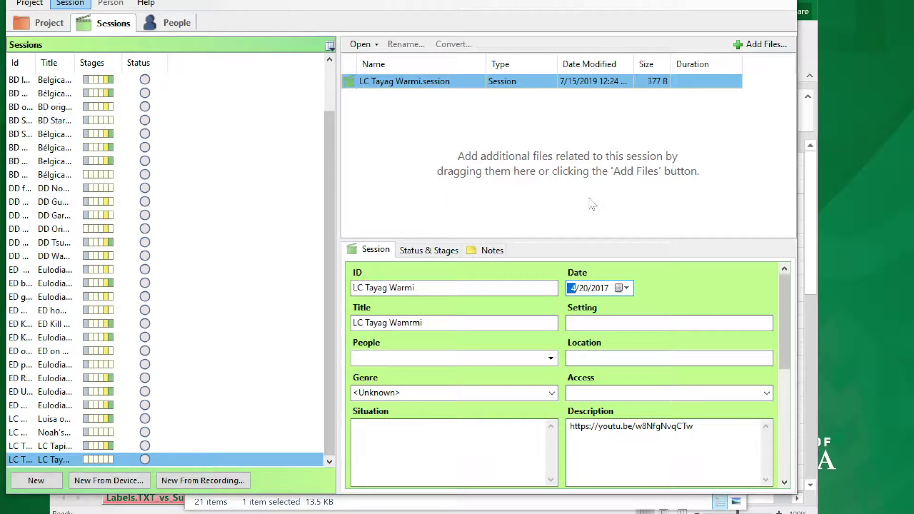
pyautogui.click(767, 45)
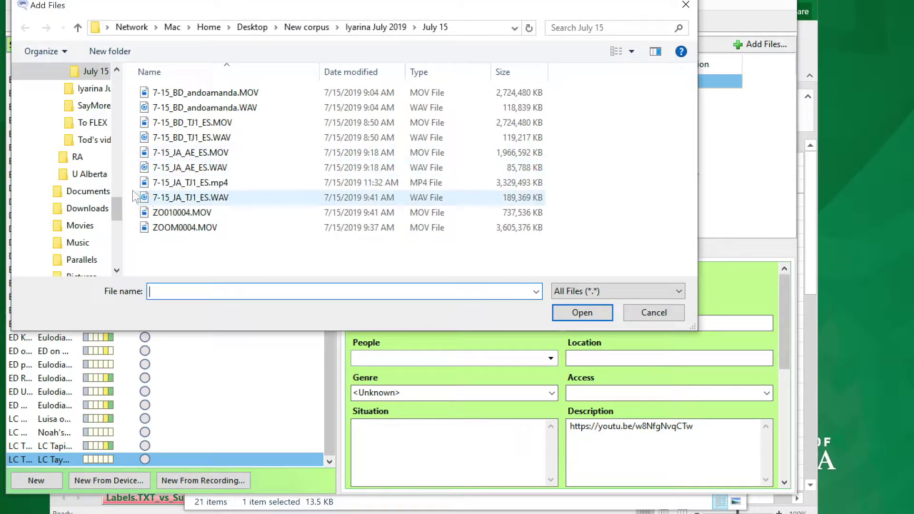
pyautogui.scroll(8, 47, 160)
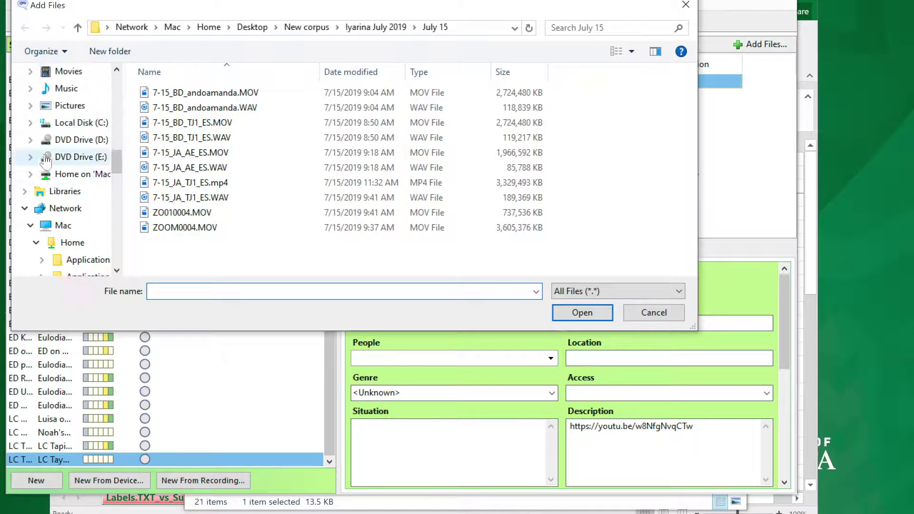
pyautogui.scroll(1, 46, 160)
pyautogui.click(72, 140)
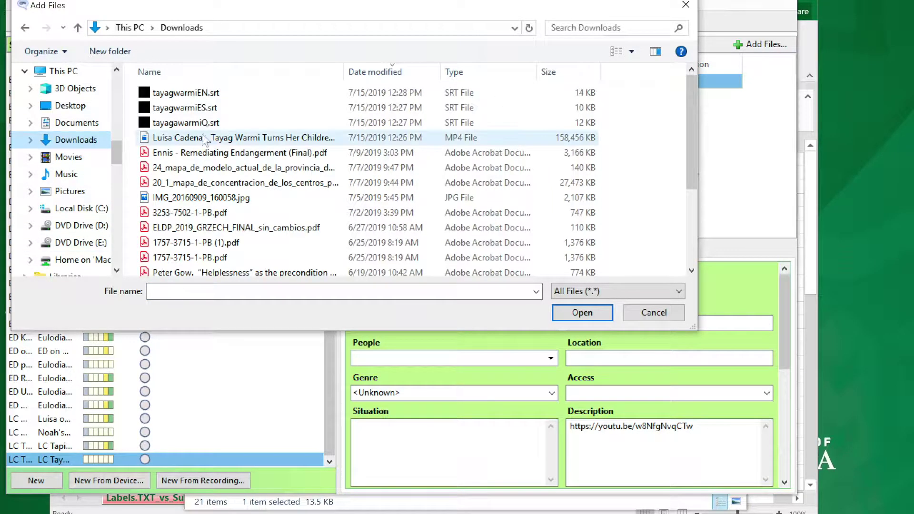
pyautogui.click(234, 138)
pyautogui.click(578, 312)
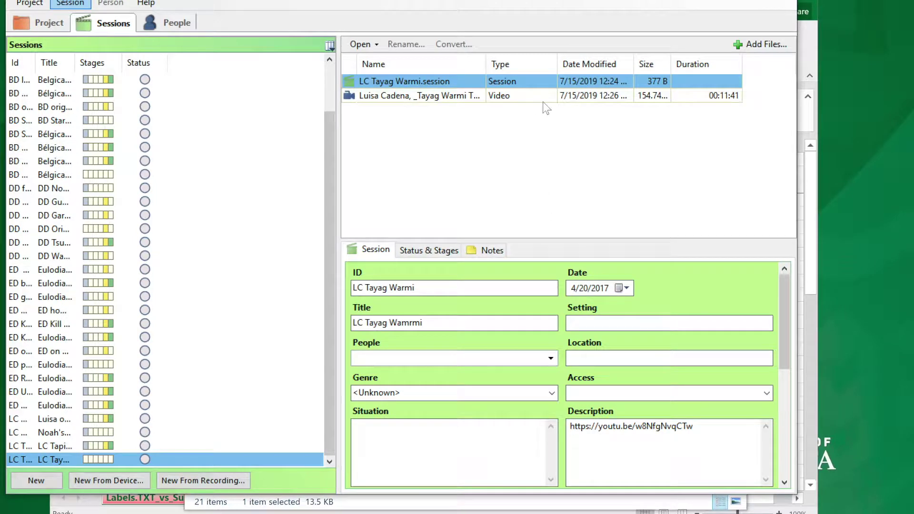
# - Start annotating the added session video and convert it to a standard WAV PCM audio file
pyautogui.click(542, 96)
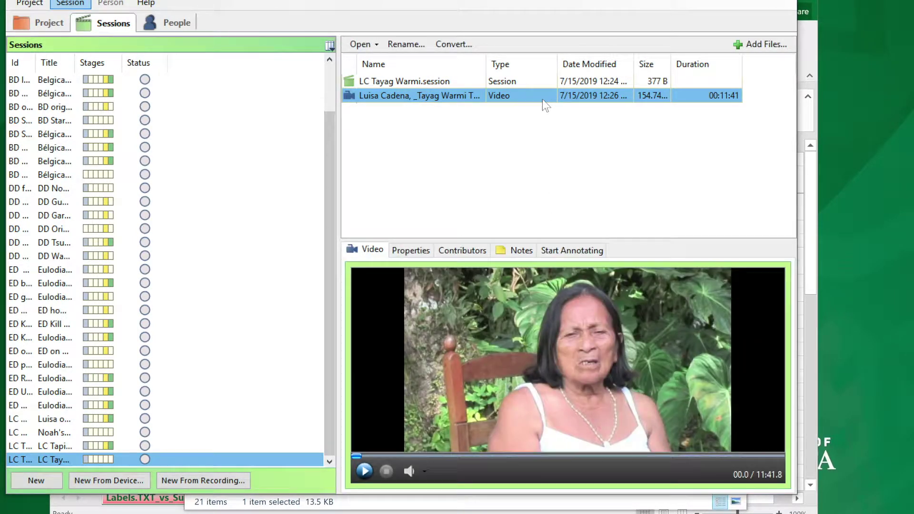
pyautogui.click(566, 252)
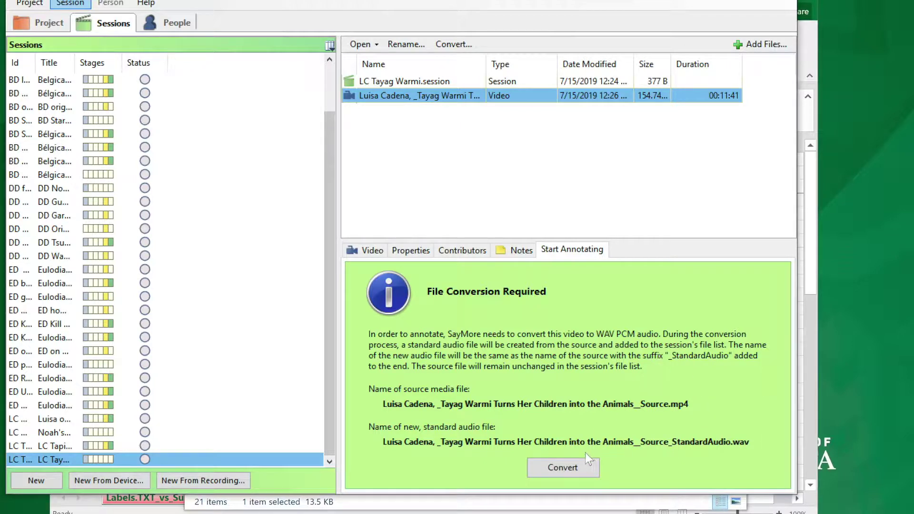
pyautogui.click(556, 467)
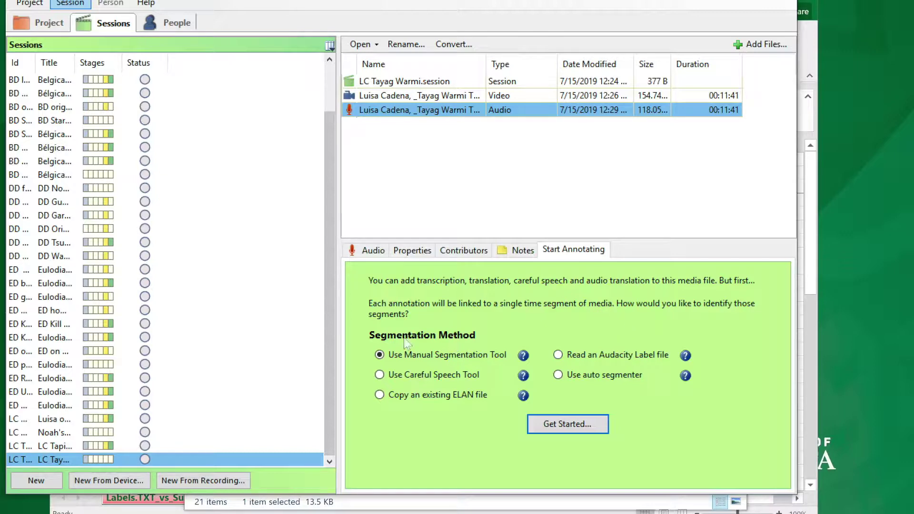
# - Go back to the Downloads folder window and open tayagawarmiQ.srt in Notepad++
pyautogui.moveTo(125, 512)
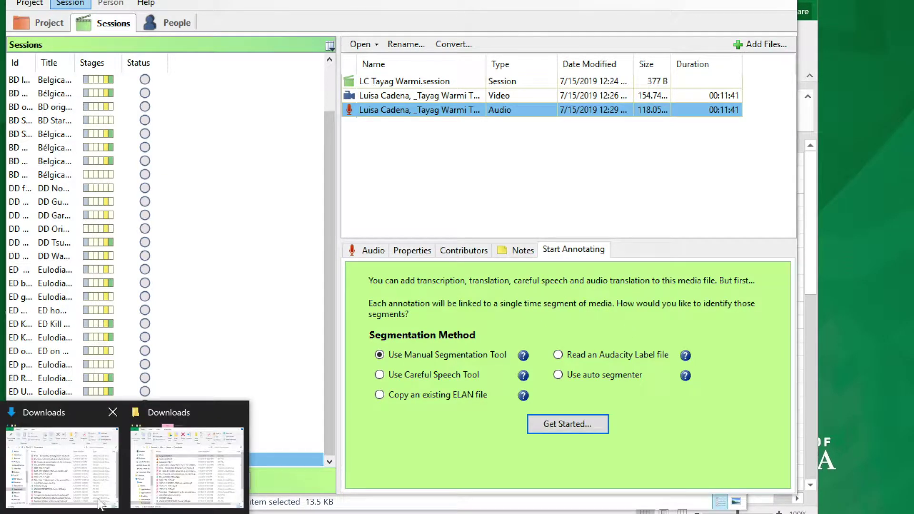
pyautogui.click(158, 486)
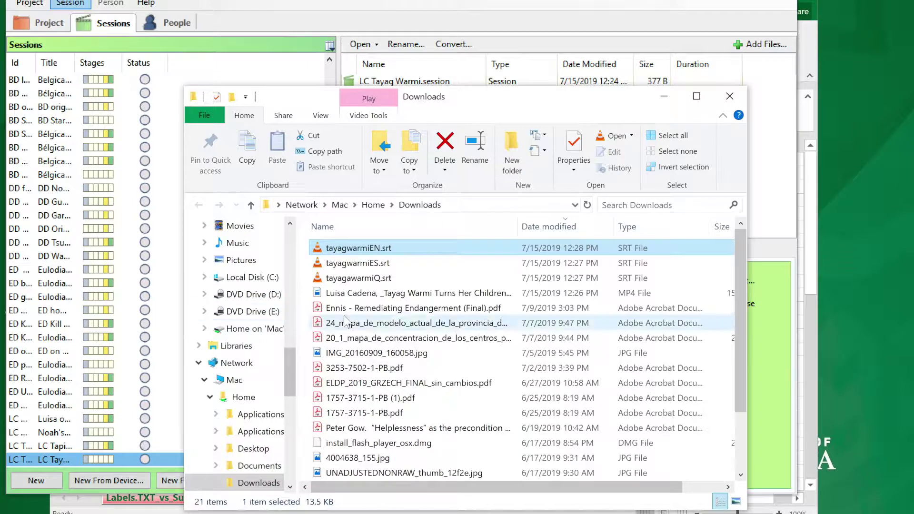
pyautogui.click(367, 279)
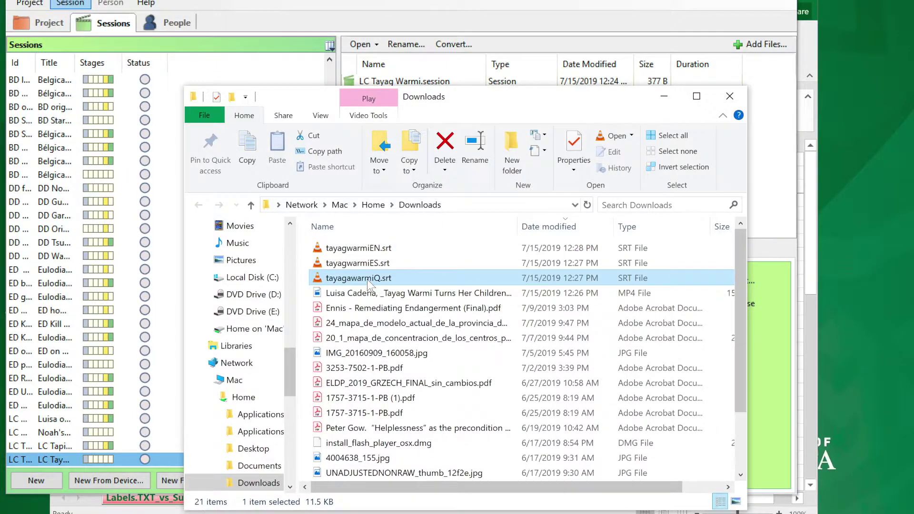
pyautogui.rightClick(367, 279)
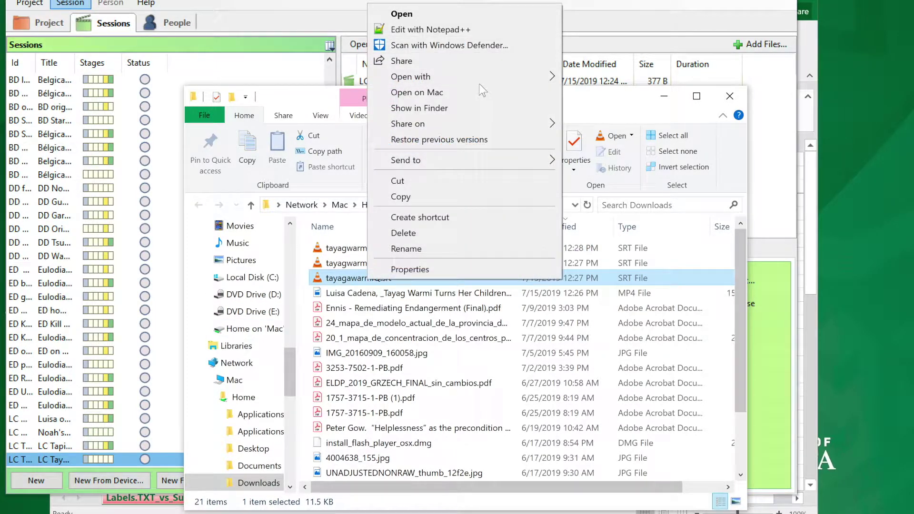
pyautogui.click(458, 31)
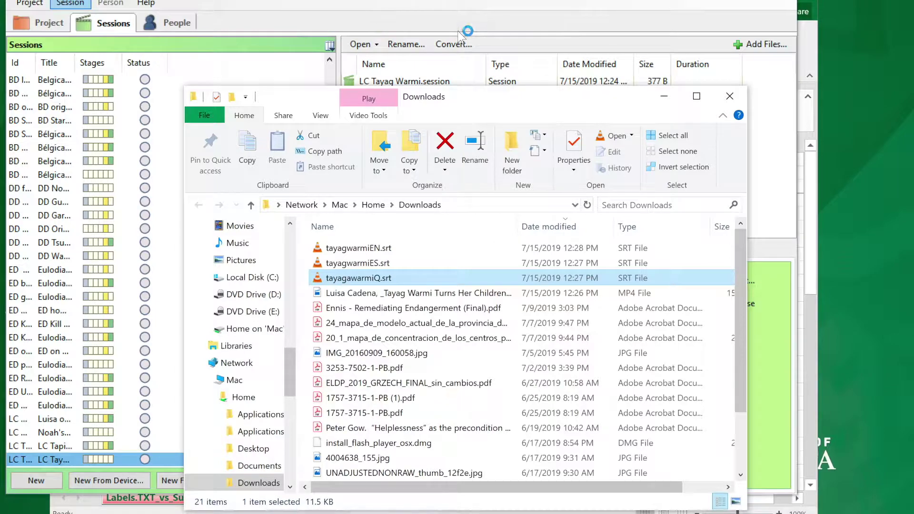
# - Look through the Quechua subtitle file, then select all of its text and copy it
pyautogui.scroll(-14, 395, 197)
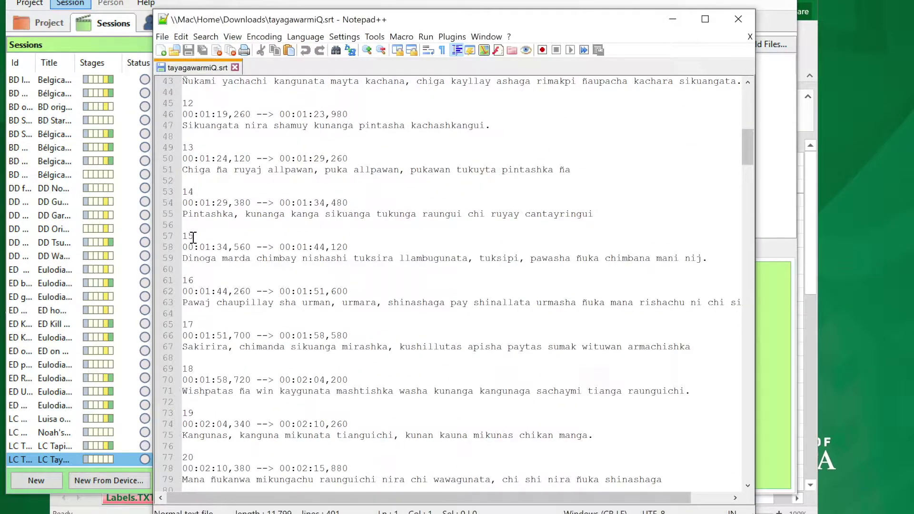
pyautogui.scroll(14, 190, 236)
pyautogui.click(226, 93)
pyautogui.click(225, 113)
pyautogui.click(230, 107)
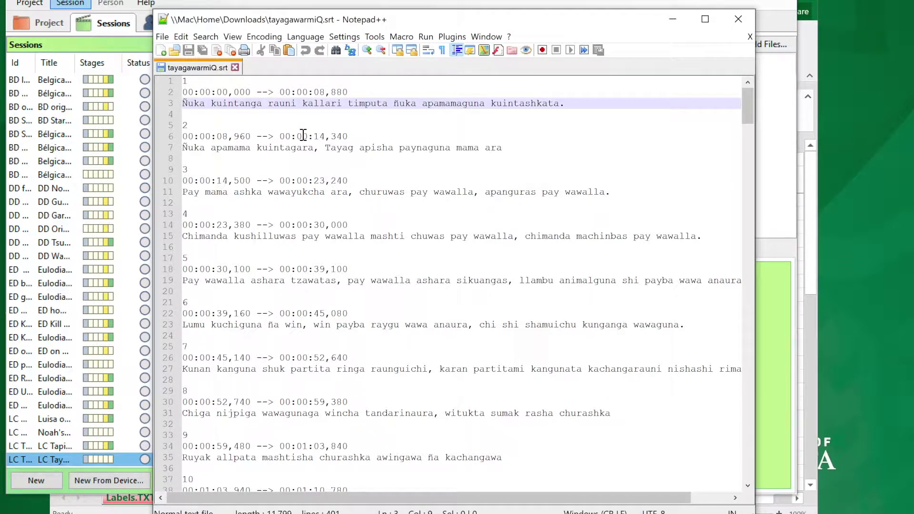
pyautogui.hotkey('ctrl', 'a')
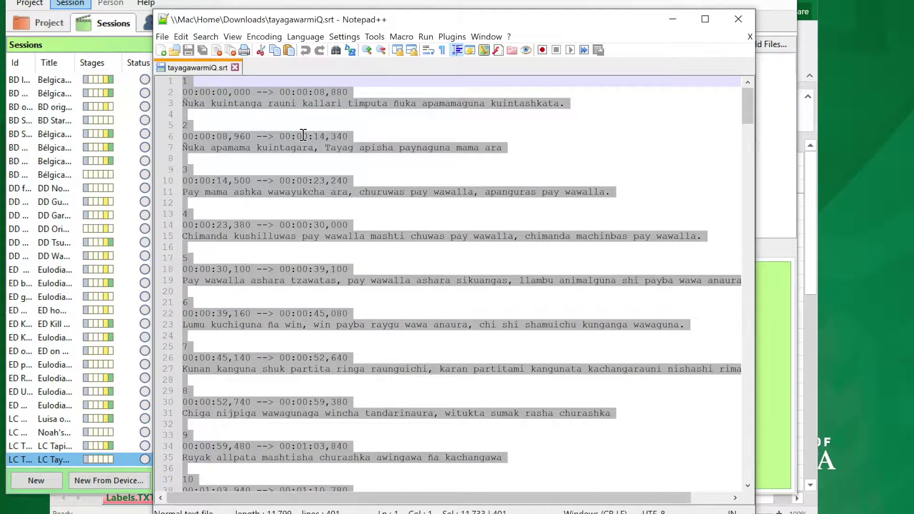
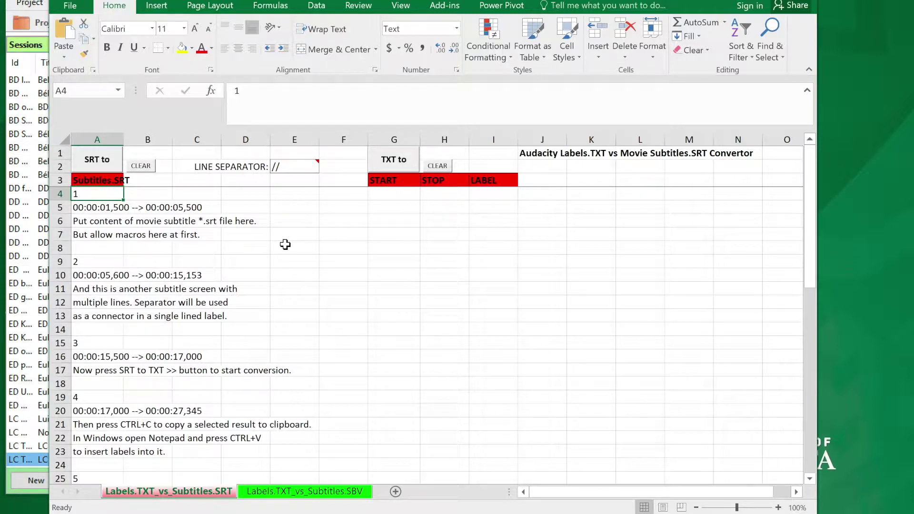
# - Clear the sample subtitles from the Labels.TXT_vs_Subtitles.SRT sheet in Excel and paste the copied Quechua subtitles from cell A4 down
pyautogui.click(141, 165)
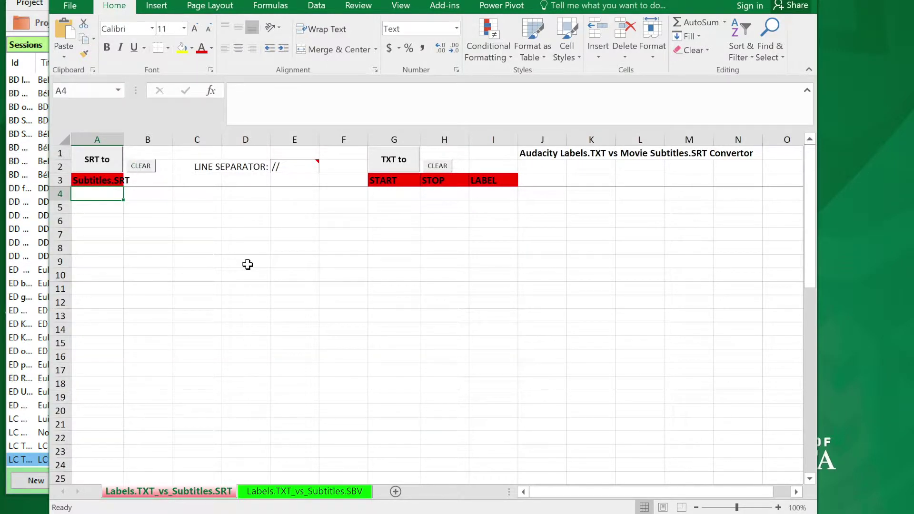
pyautogui.click(279, 492)
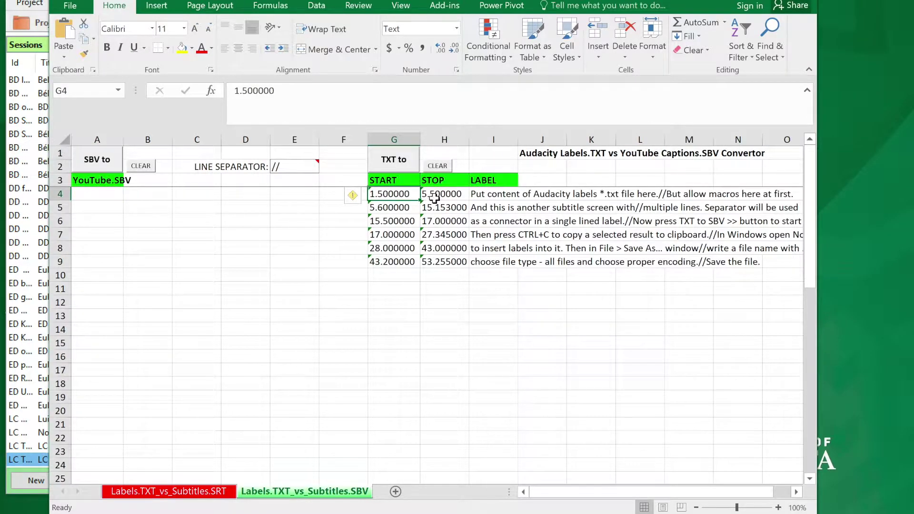
pyautogui.click(198, 492)
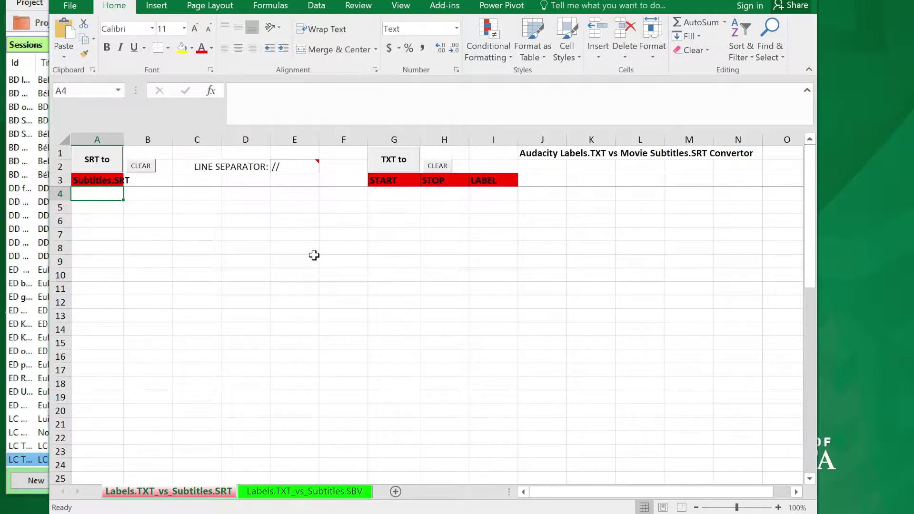
pyautogui.hotkey('ctrl', 'v')
pyautogui.scroll(-9, 141, 234)
pyautogui.scroll(9, 141, 234)
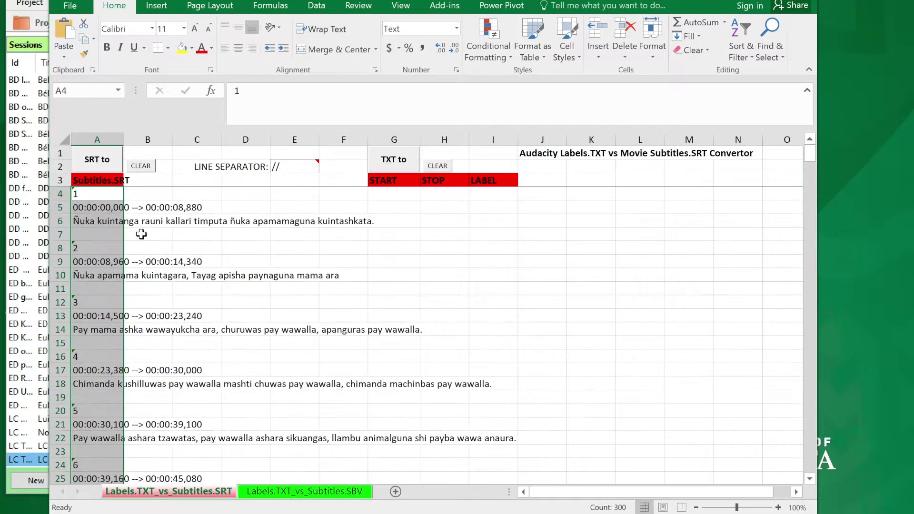
# - Convert the pasted SRT subtitles to TXT labels and copy the resulting START, STOP and LABEL columns
pyautogui.click(97, 164)
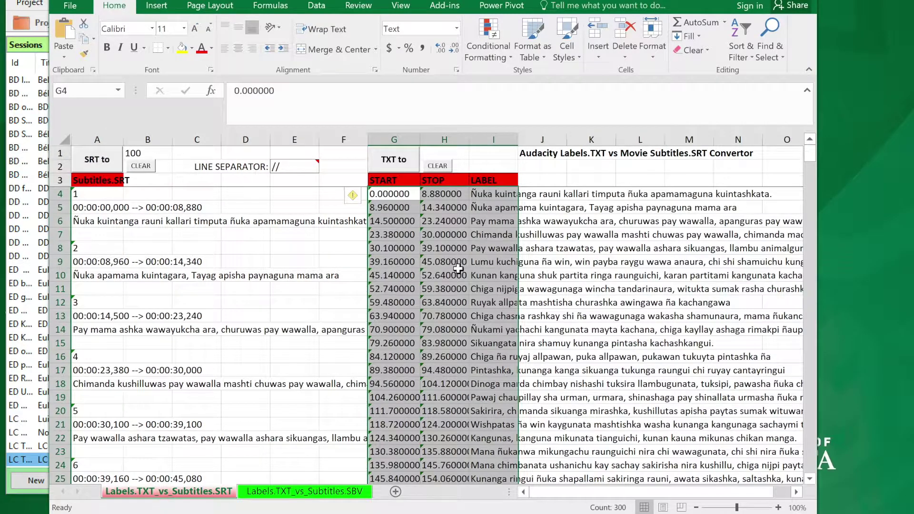
pyautogui.scroll(-1, 451, 301)
pyautogui.scroll(-20, 451, 301)
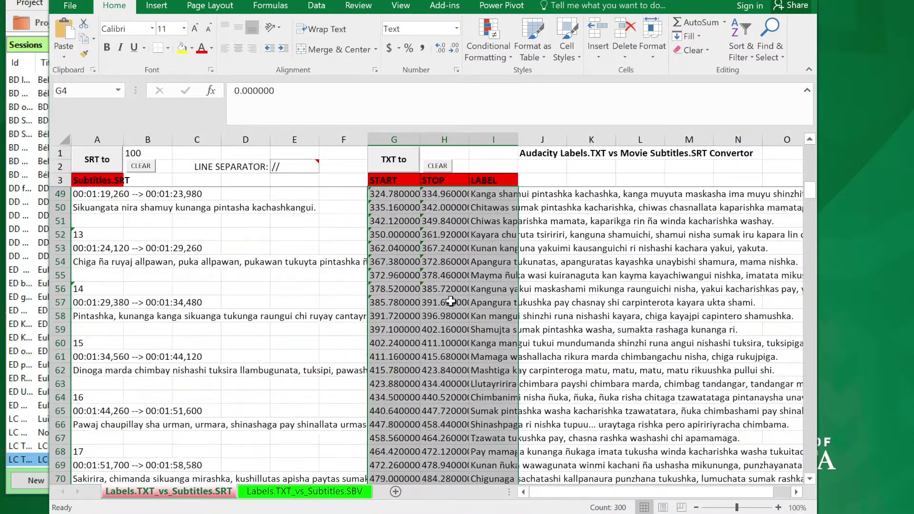
pyautogui.scroll(20, 451, 301)
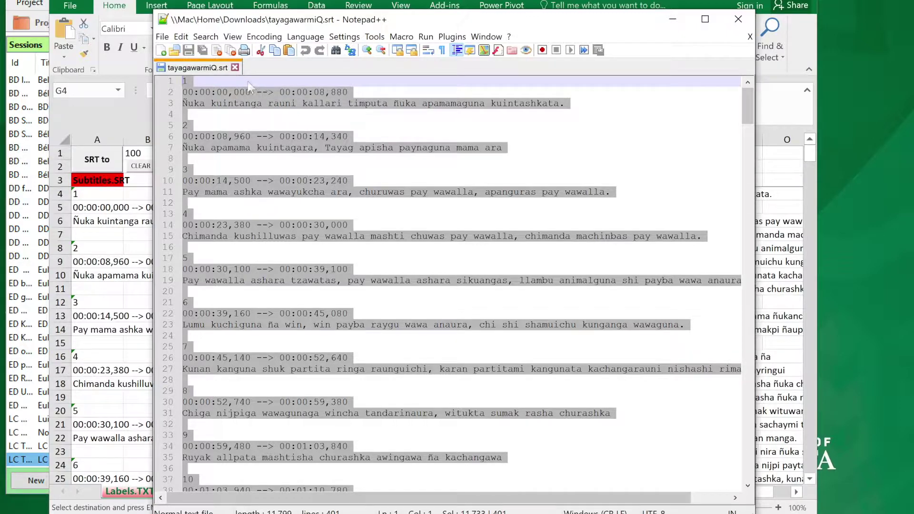
# - Paste the copied labels into a new Notepad++ document and remove the empty last line
pyautogui.click(161, 50)
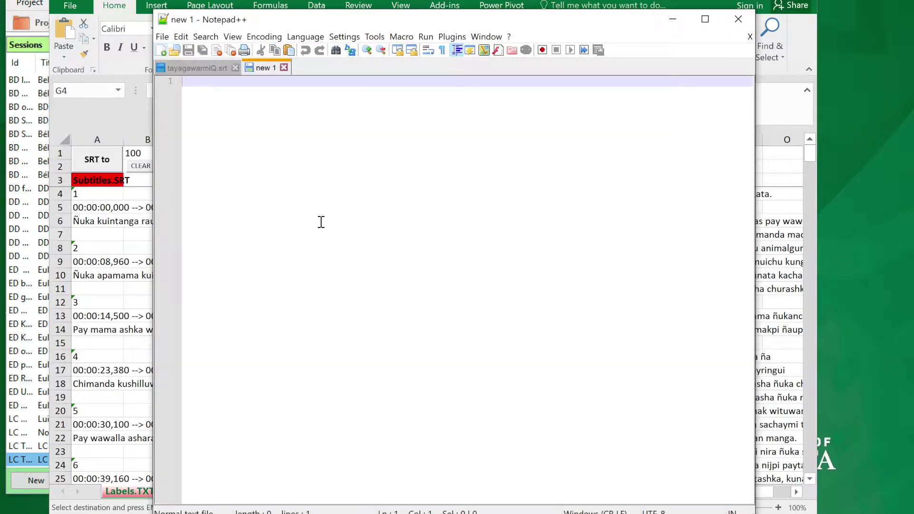
pyautogui.hotkey('ctrl', 'v')
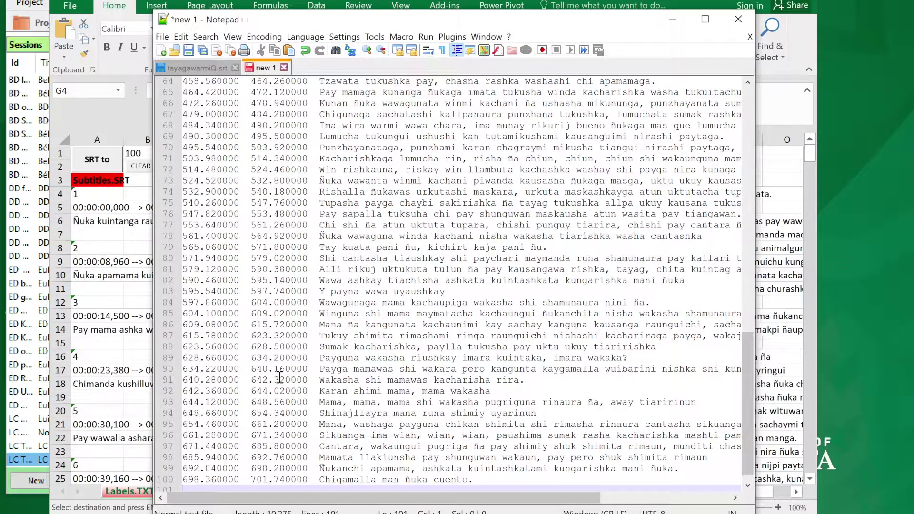
pyautogui.scroll(20, 298, 314)
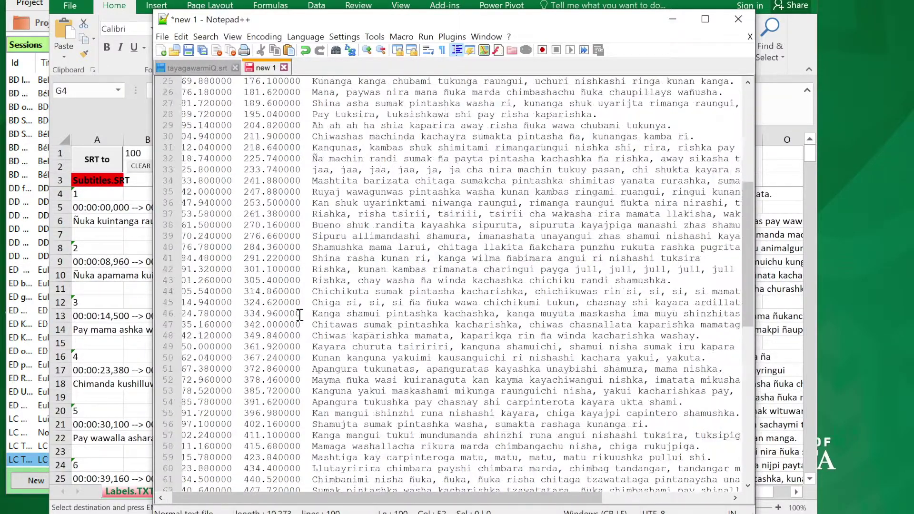
# - Save the labels in Downloads as tayagwarmiQLABS with the type Normal text file (*.txt), and close Notepad++
pyautogui.click(166, 38)
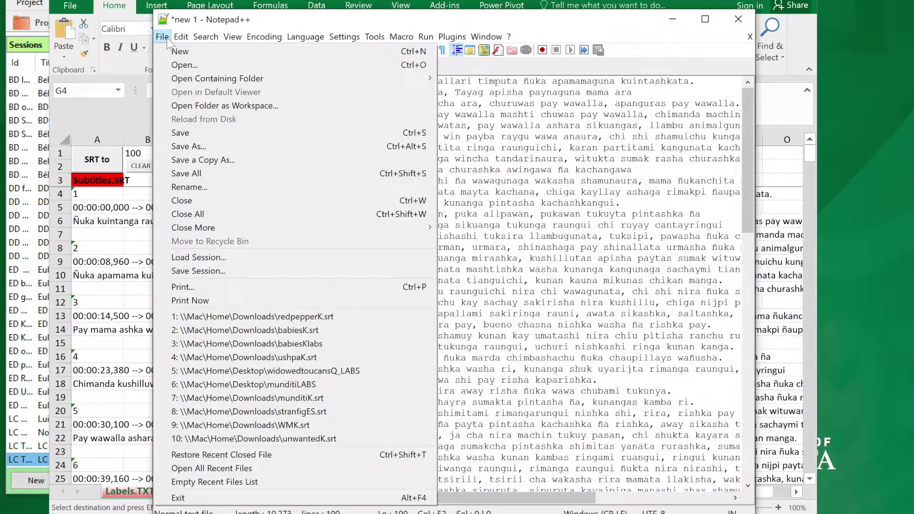
pyautogui.click(218, 145)
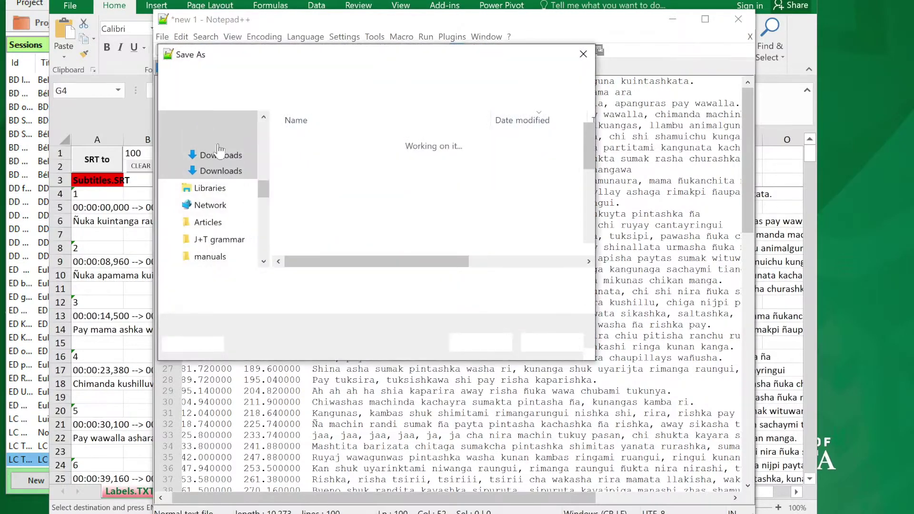
pyautogui.write('tayaga')
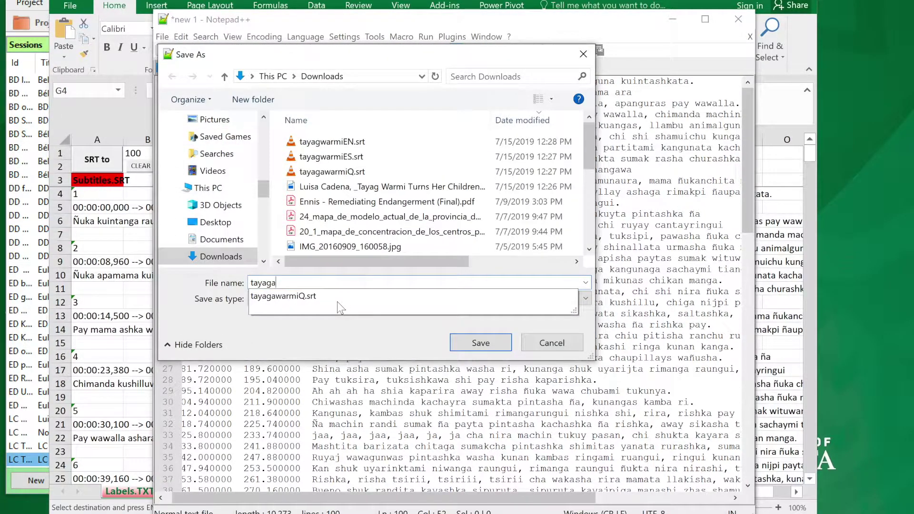
pyautogui.press('BackSpace')
pyautogui.write('warmiQLABS')
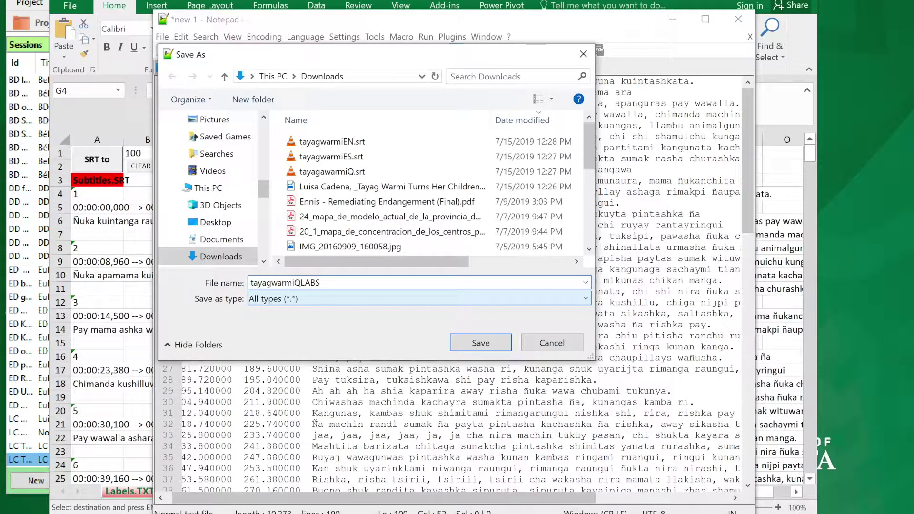
pyautogui.hotkey('shift', 'Tab')
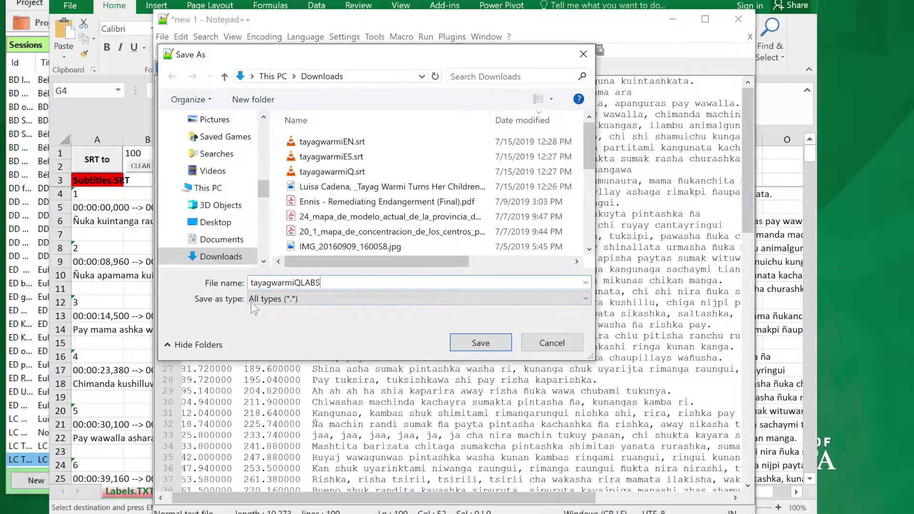
pyautogui.click(255, 299)
pyautogui.click(334, 4)
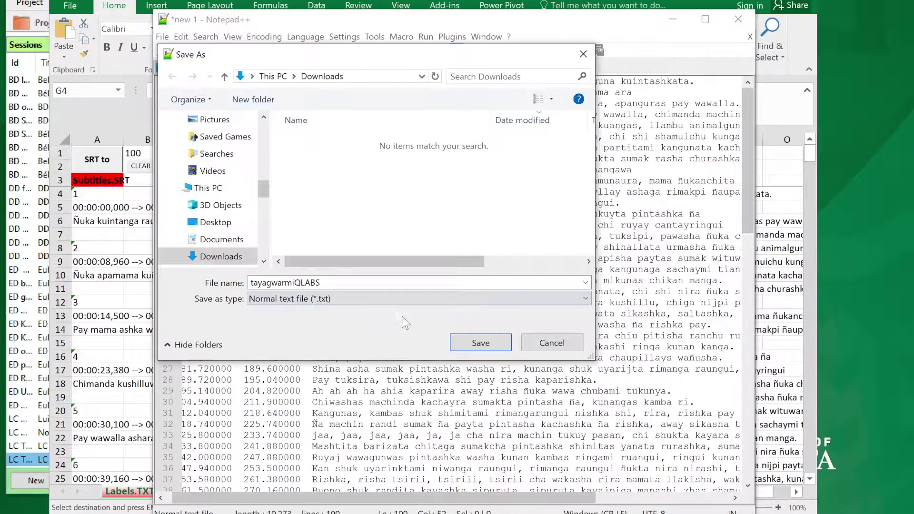
pyautogui.click(477, 343)
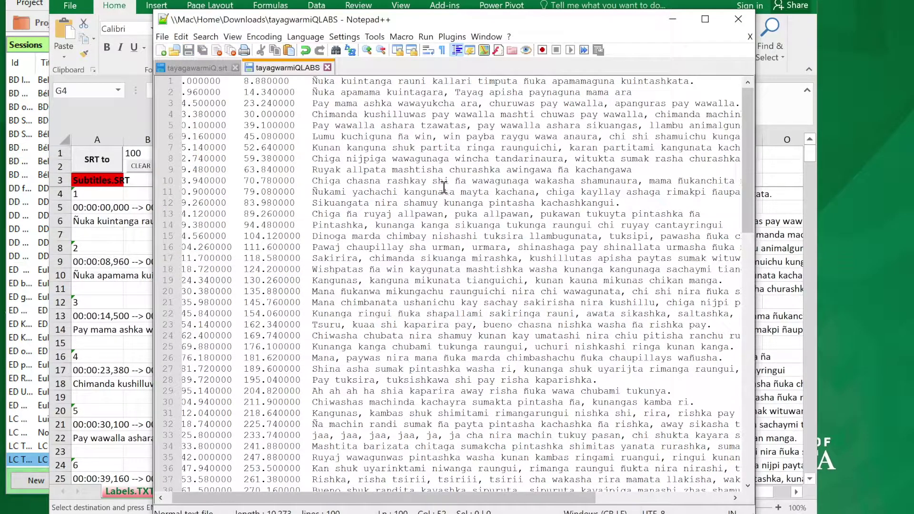
pyautogui.click(738, 19)
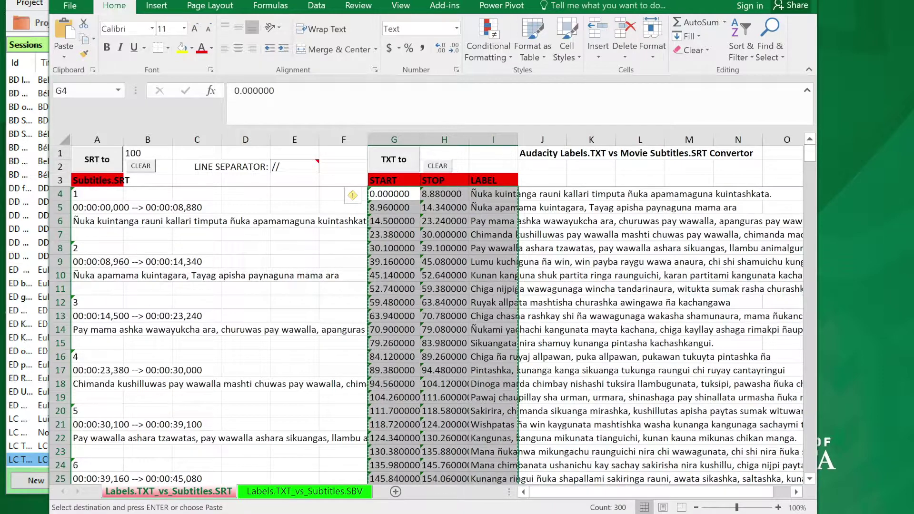
# - Return to the SayMore session and segment the audio from an Audacity label file, showing All Files (*.*) and opening tayagwarmiQLABS
pyautogui.click(723, 6)
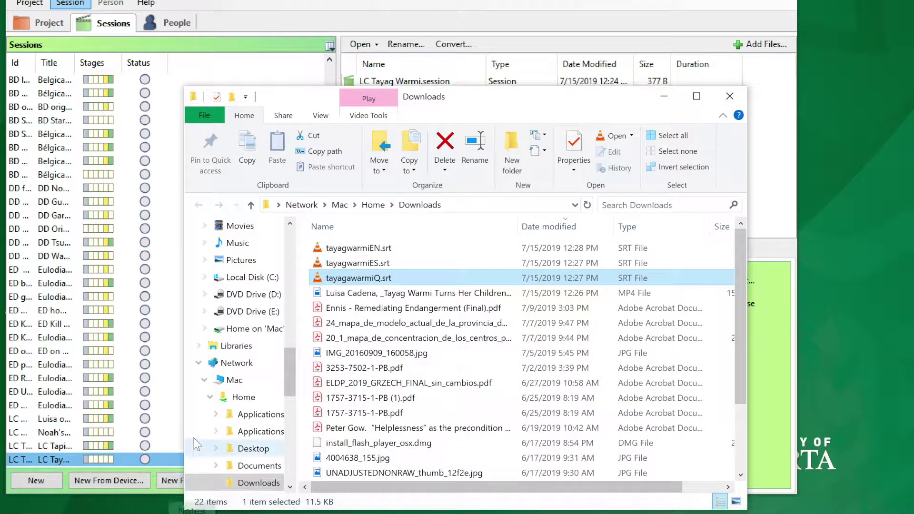
pyautogui.click(176, 445)
pyautogui.click(559, 355)
pyautogui.click(575, 425)
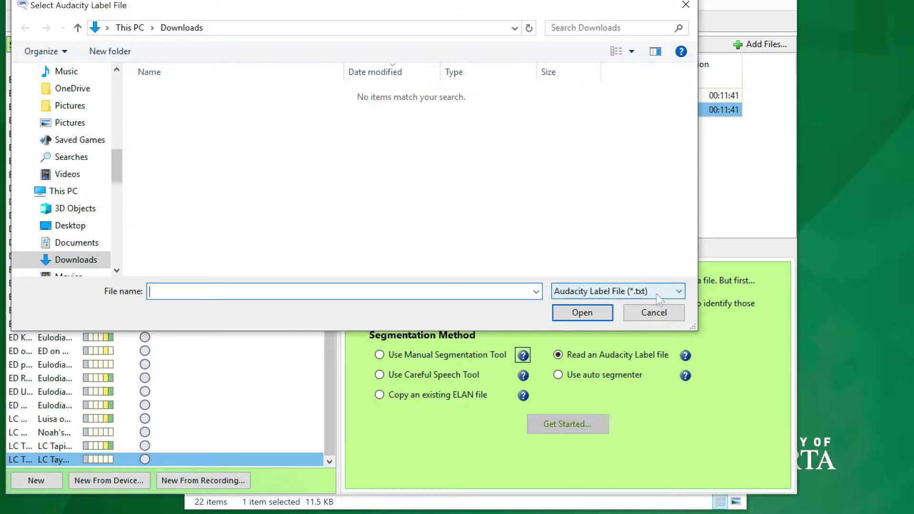
pyautogui.click(678, 292)
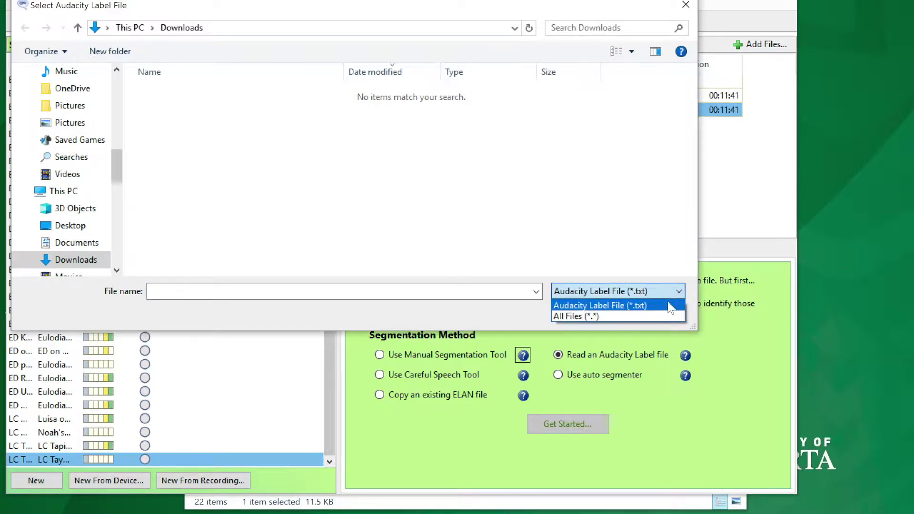
pyautogui.click(630, 317)
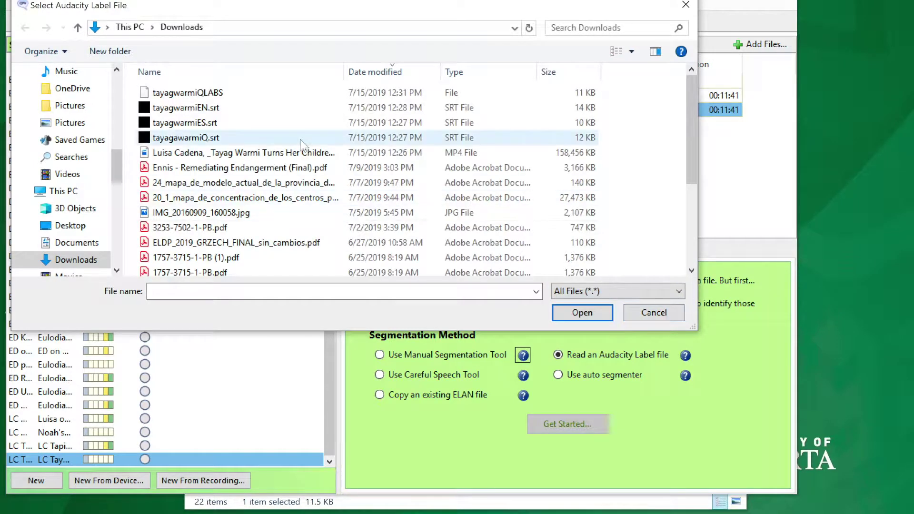
pyautogui.click(223, 95)
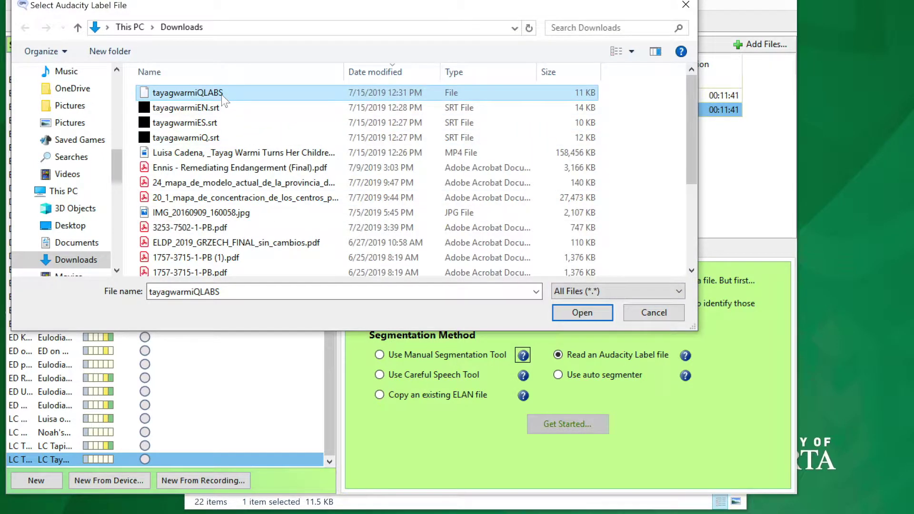
pyautogui.click(571, 311)
# - Review the imported Quechua transcription segments from the first to the last
pyautogui.scroll(-15, 593, 342)
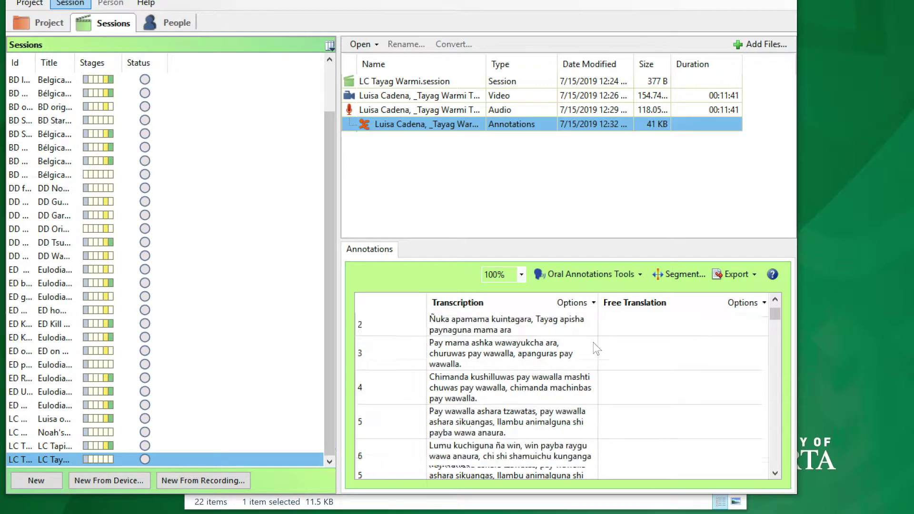
pyautogui.scroll(-20, 593, 342)
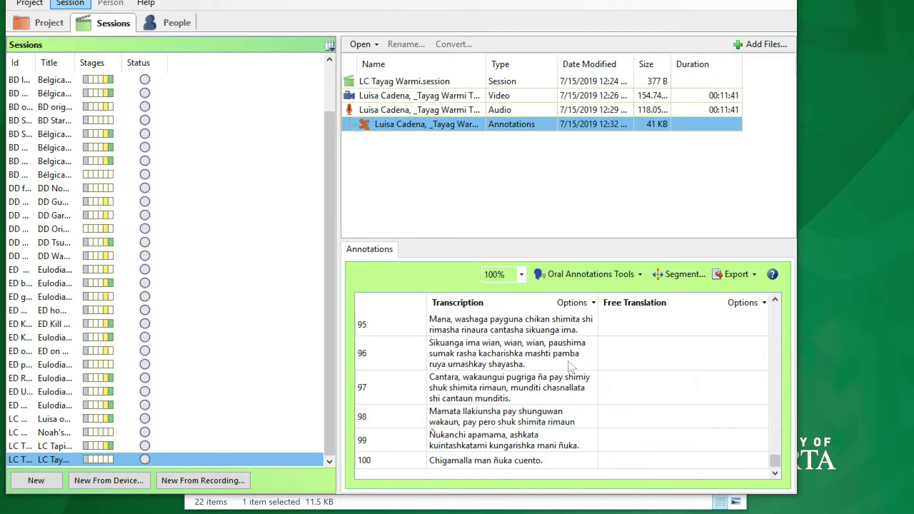
pyautogui.click(518, 419)
pyautogui.scroll(20, 526, 402)
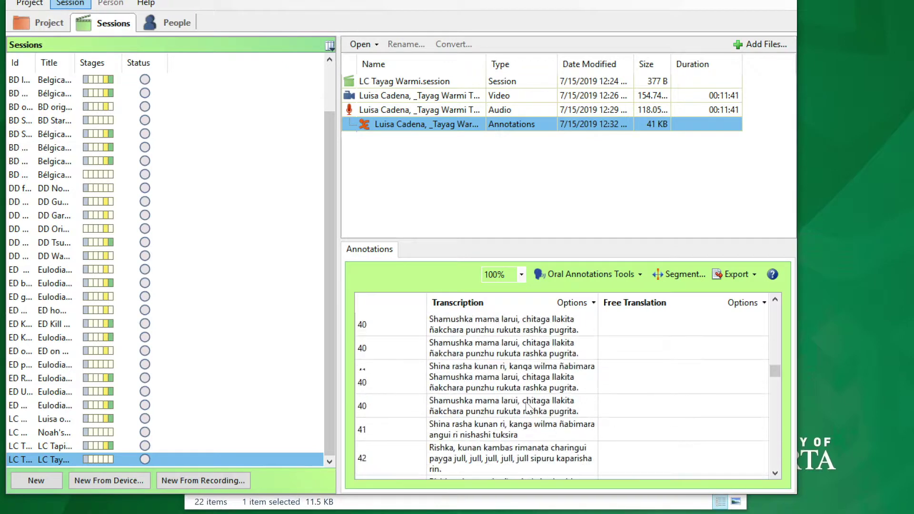
pyautogui.click(504, 330)
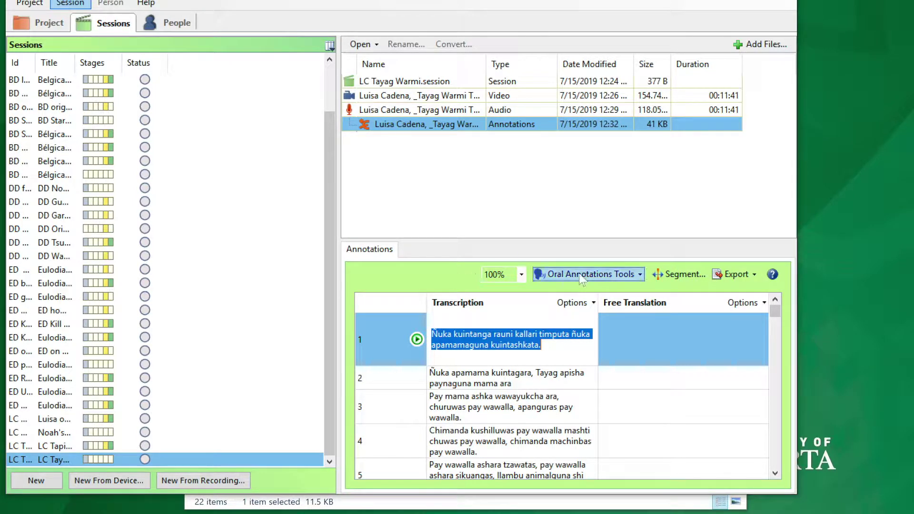
pyautogui.click(735, 274)
pyautogui.click(735, 275)
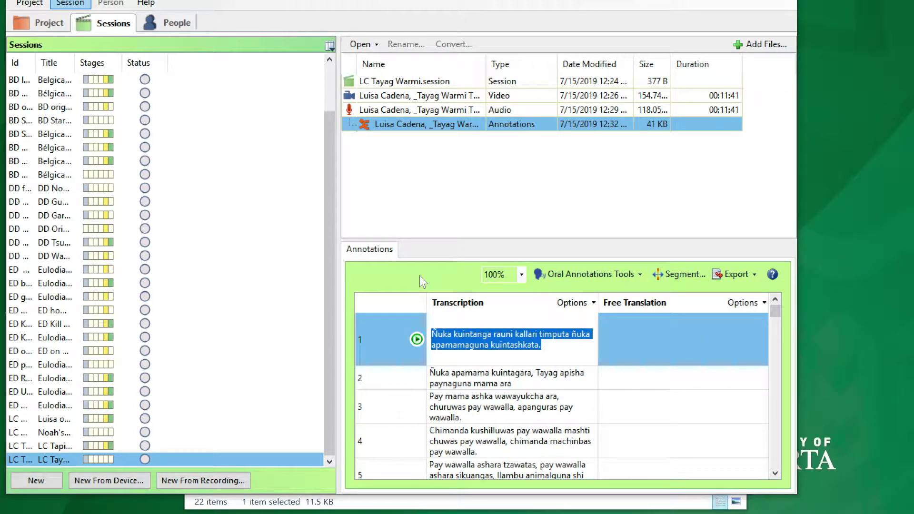
# - Open the session's annotation file in ELAN, enlarge its window and place the playhead near one second
pyautogui.click(456, 186)
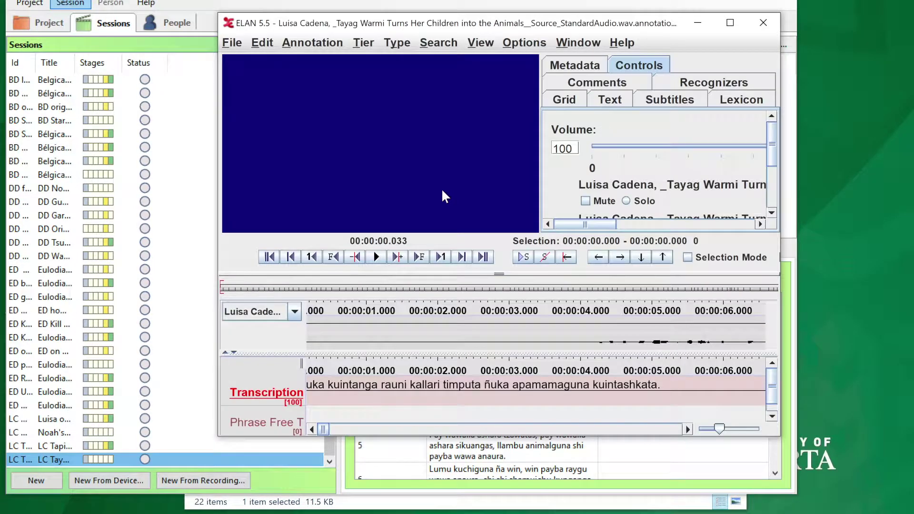
pyautogui.moveTo(529, 24); pyautogui.dragTo(384, 4)
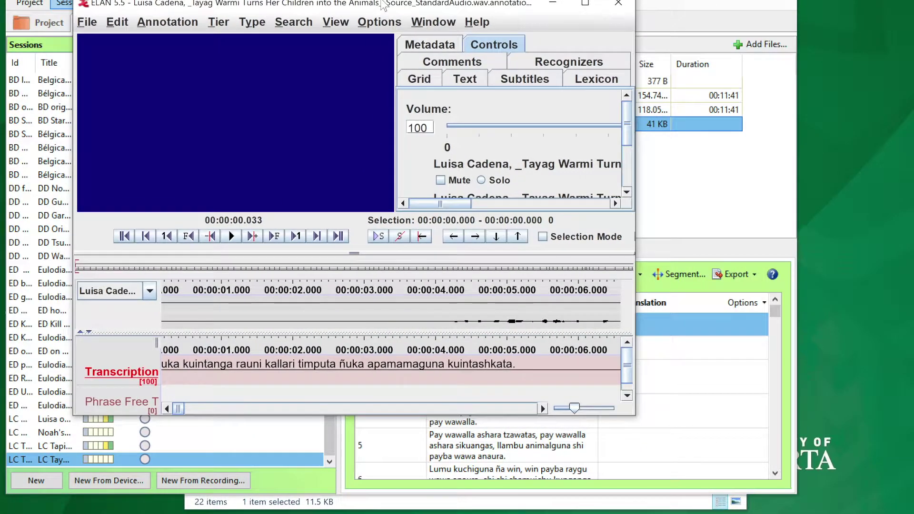
pyautogui.moveTo(630, 411); pyautogui.dragTo(893, 511)
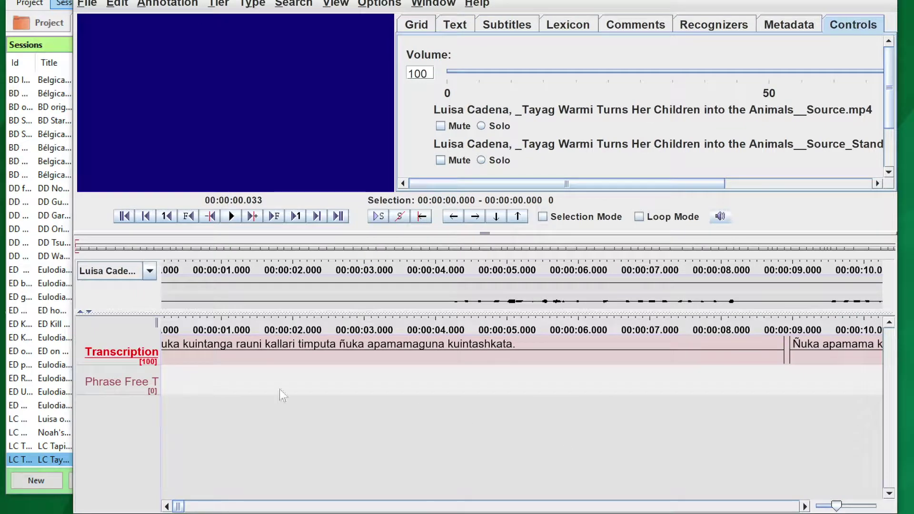
pyautogui.click(218, 309)
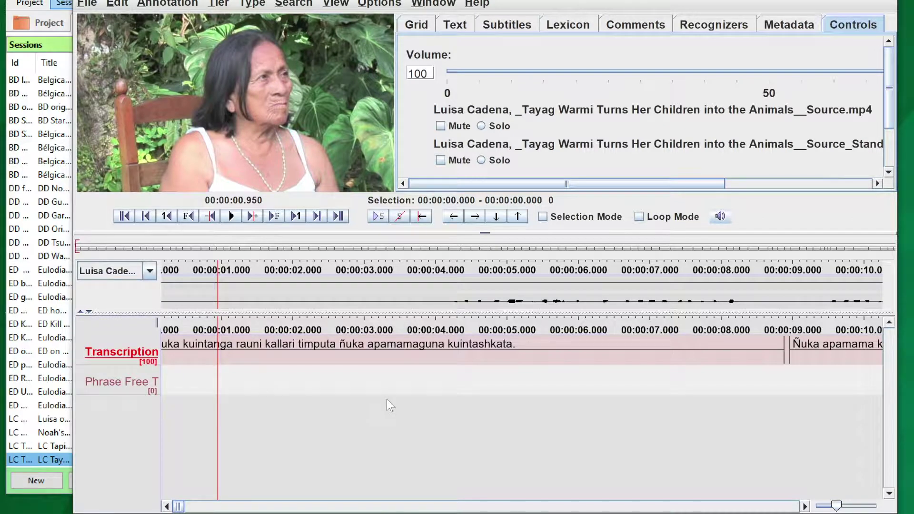
pyautogui.click(90, 6)
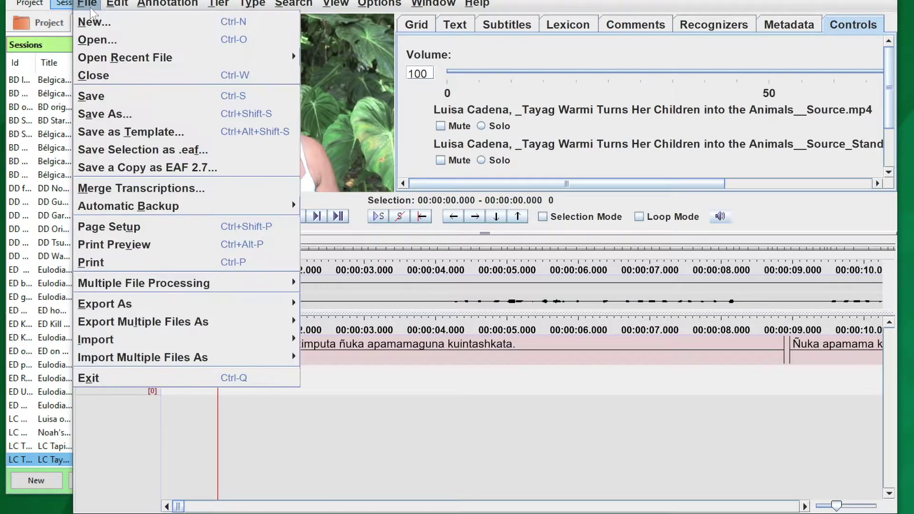
pyautogui.moveTo(234, 340)
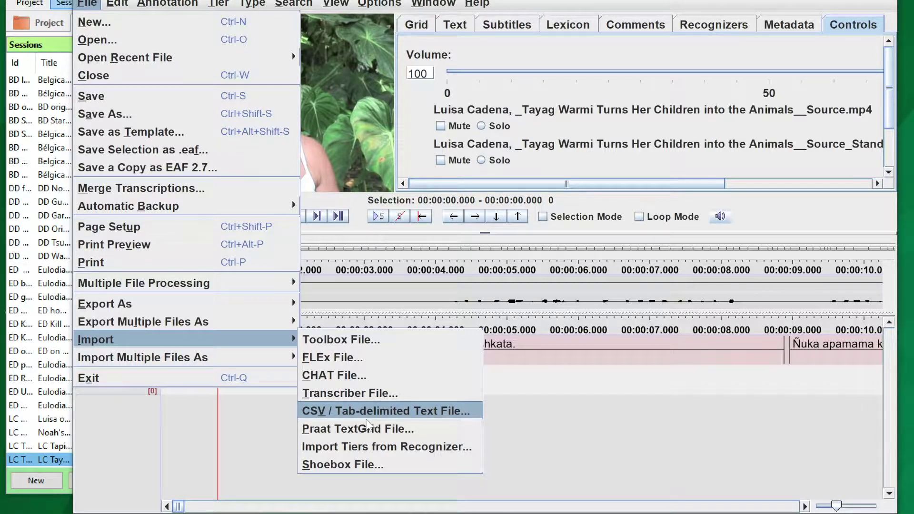
pyautogui.click(533, 435)
pyautogui.click(533, 435)
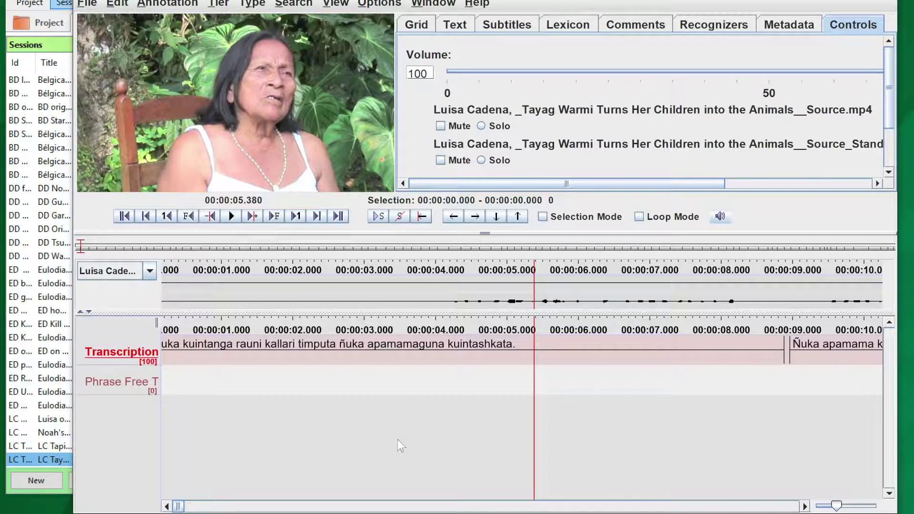
# - Switch to the second Chrome window and open the GoTranscript Subtitle Converter page at its upload and format options
pyautogui.moveTo(395, 505)
pyautogui.moveTo(411, 481)
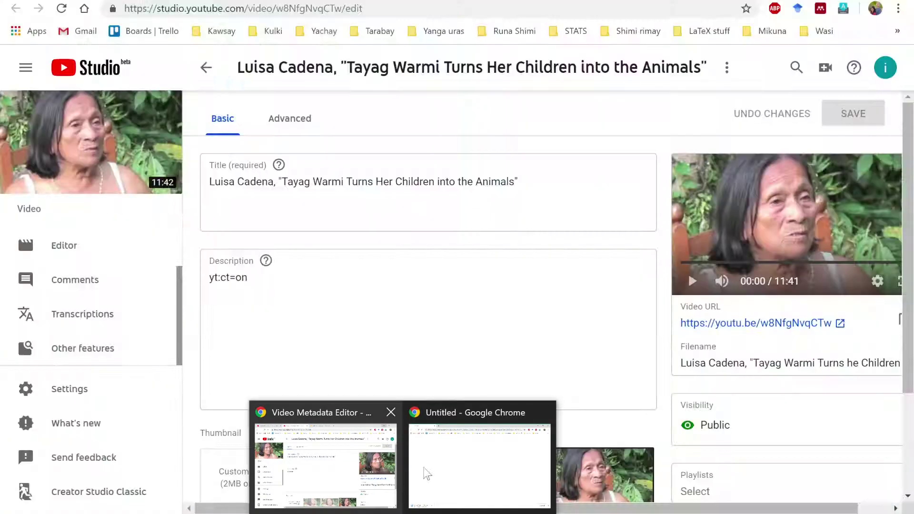
pyautogui.click(545, 412)
pyautogui.click(450, 441)
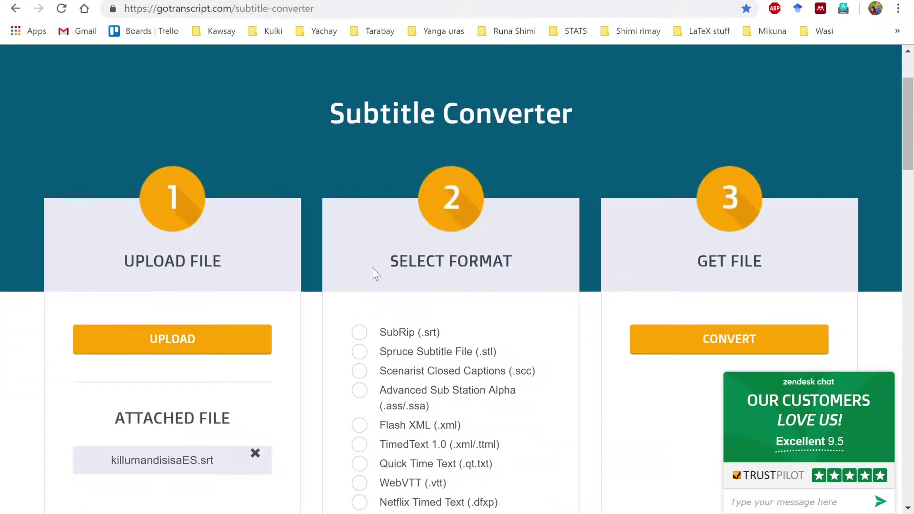
pyautogui.scroll(-1, 374, 271)
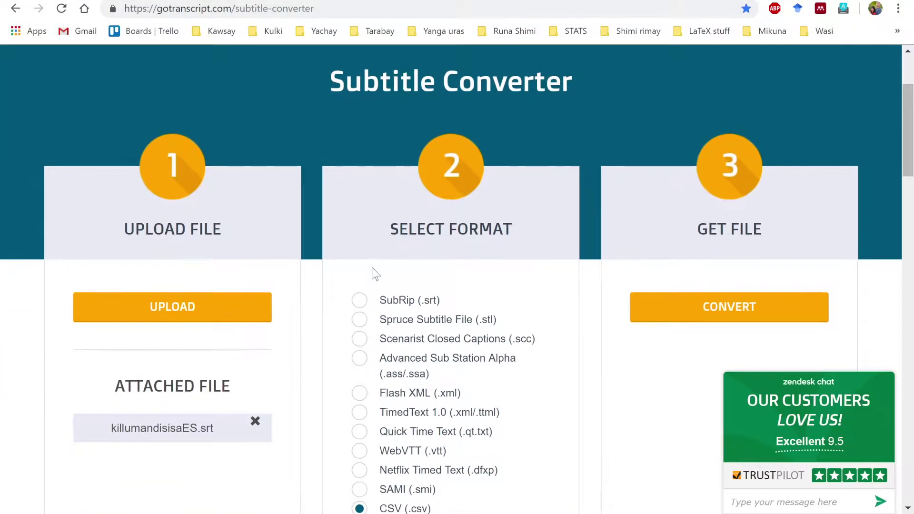
pyautogui.scroll(-2, 346, 309)
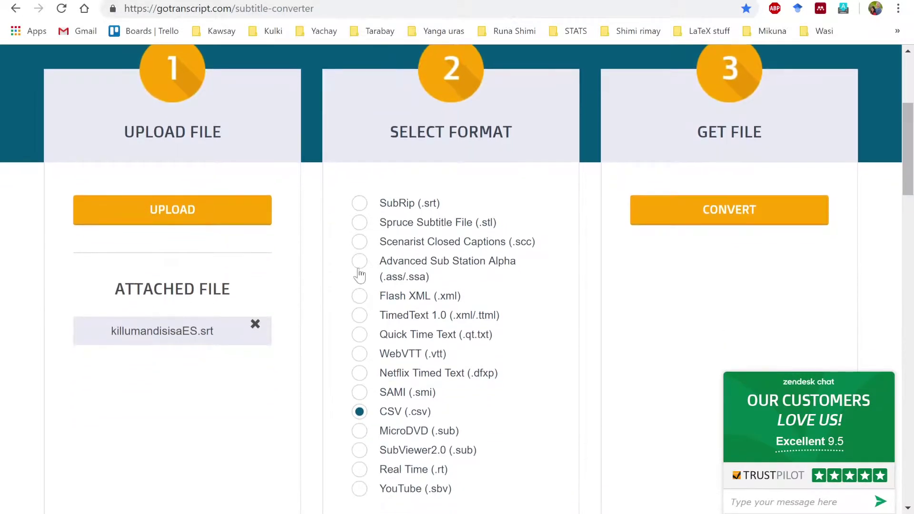
# - Upload tayagwarmiES.srt to the converter and convert it to CSV (.csv)
pyautogui.click(168, 208)
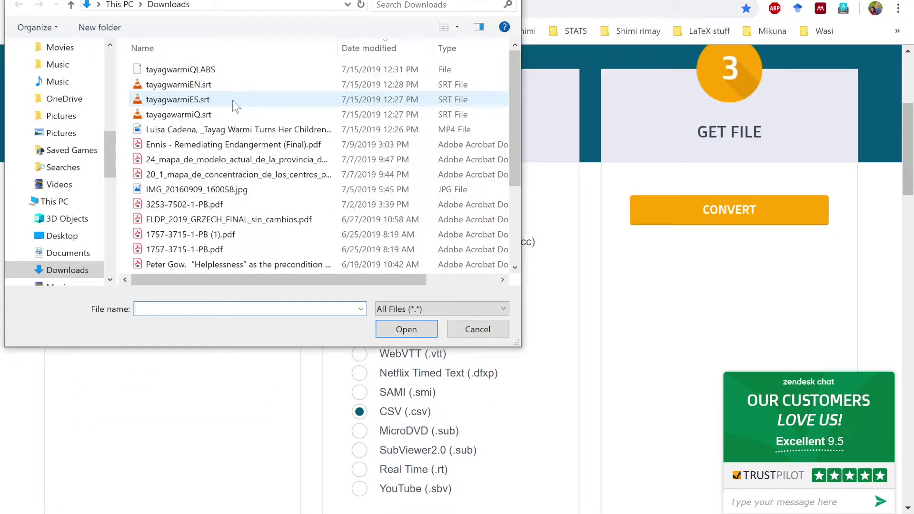
pyautogui.click(233, 100)
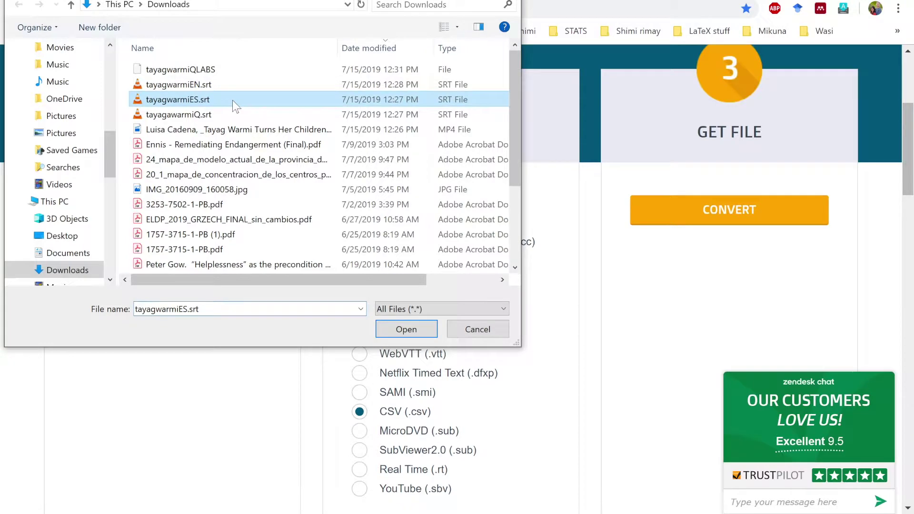
pyautogui.click(395, 332)
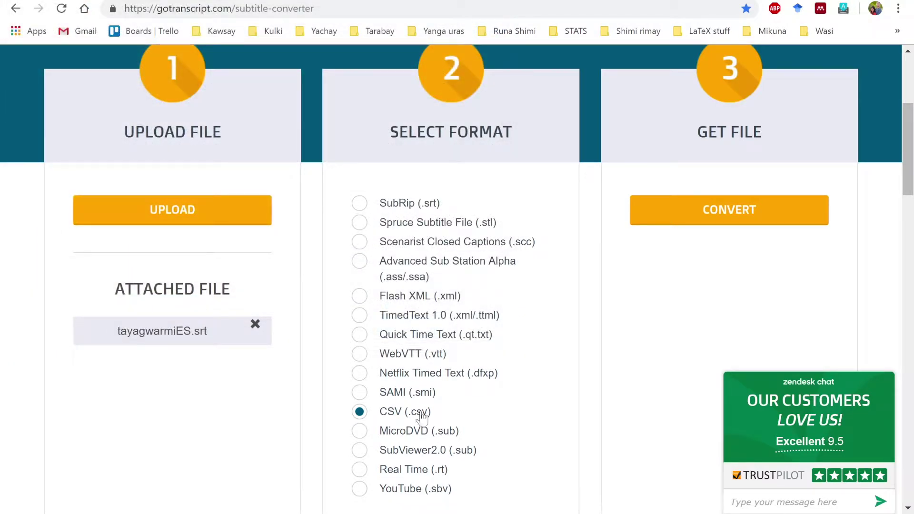
pyautogui.click(729, 213)
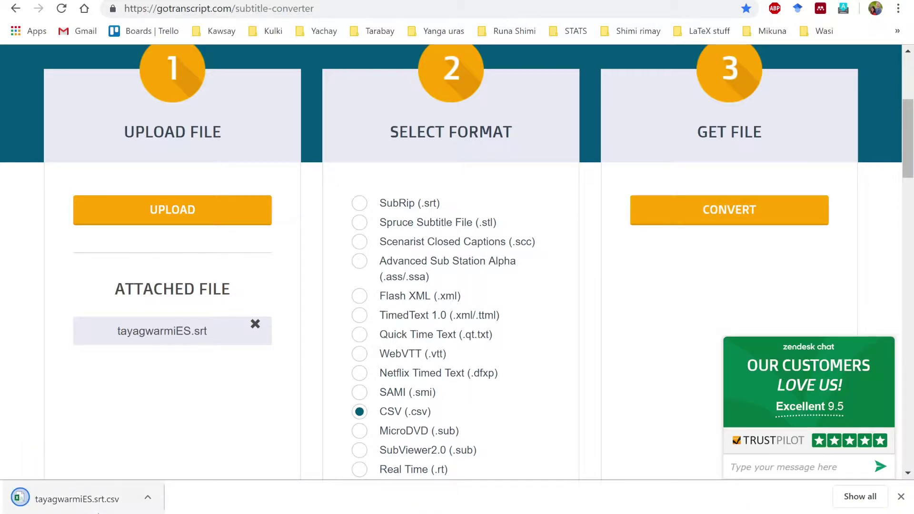
pyautogui.click(102, 502)
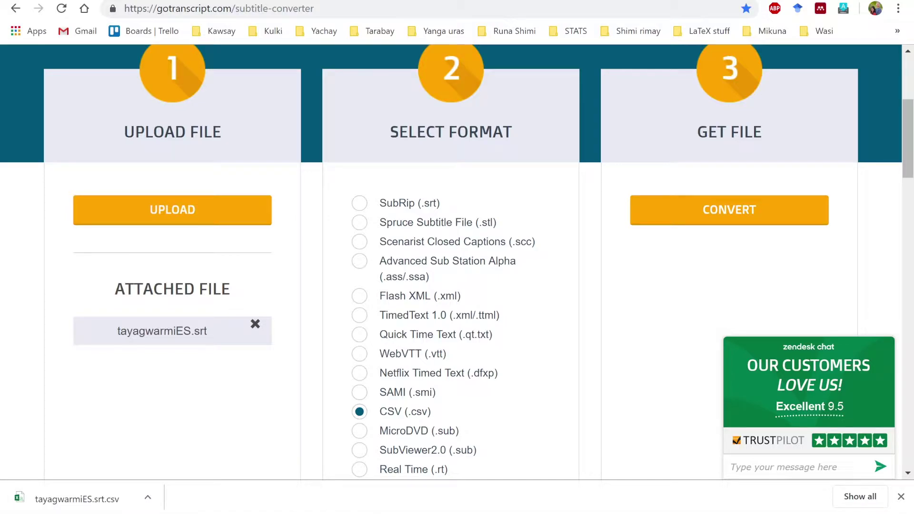
# - Switch back to ELAN and open tayagwarmiES.srt.csv from Downloads for import as a CSV / Tab-delimited Text File
pyautogui.hotkey('alt', 'Tab')
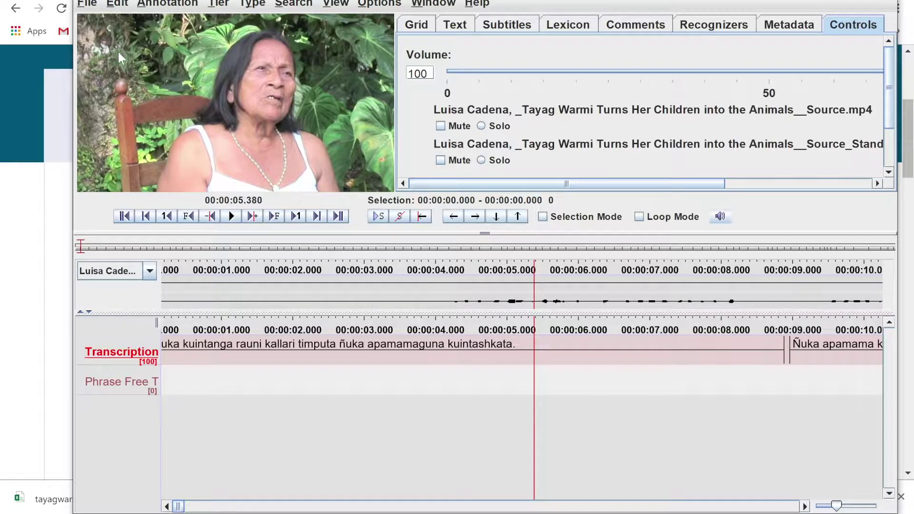
pyautogui.click(87, 3)
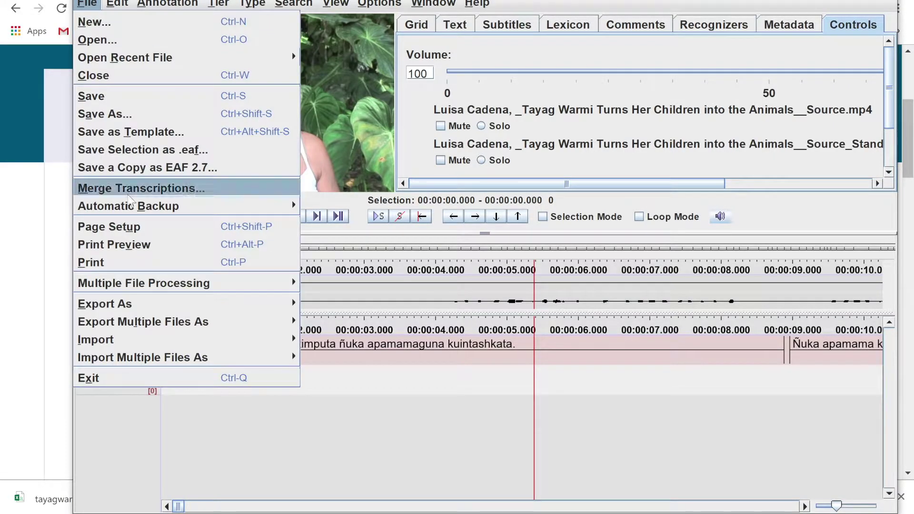
pyautogui.moveTo(190, 339)
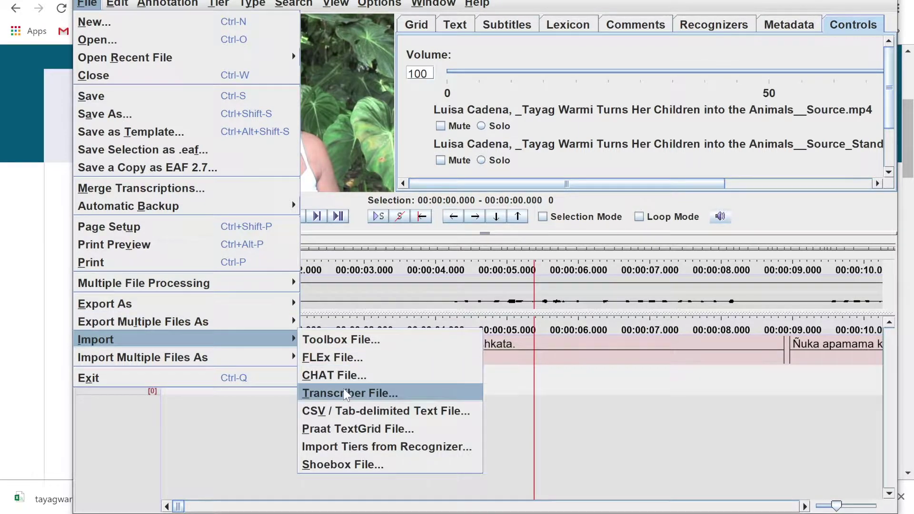
pyautogui.click(351, 411)
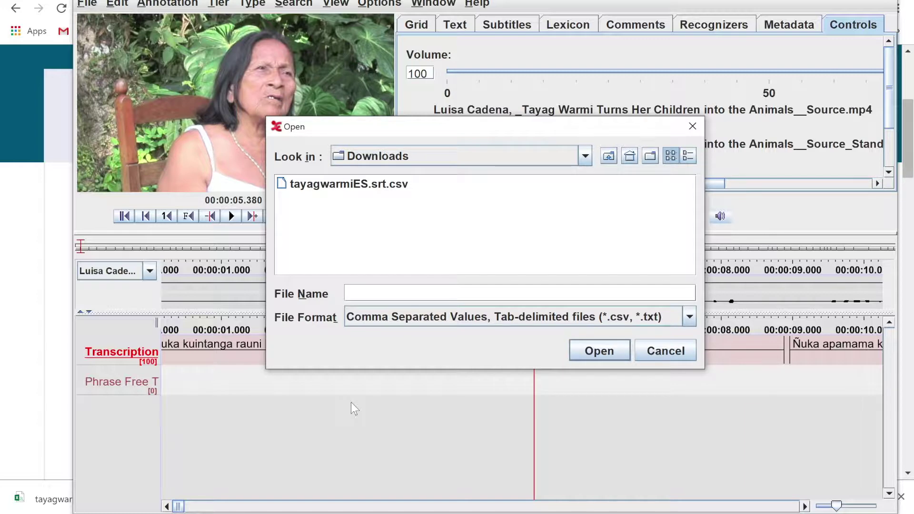
pyautogui.click(375, 189)
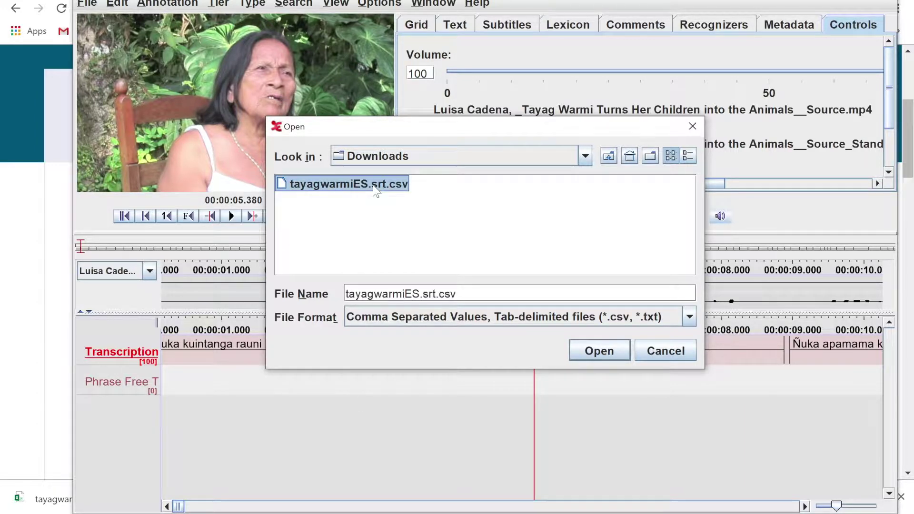
pyautogui.click(585, 353)
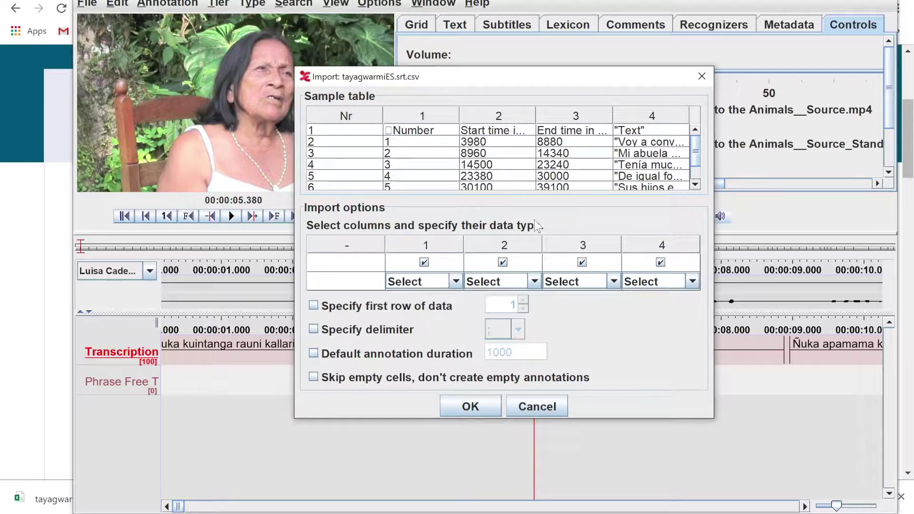
# - Import the CSV with column 1 excluded, column 2 as Begin Time, column 3 as End Time and column 4 as Annotation
pyautogui.click(425, 263)
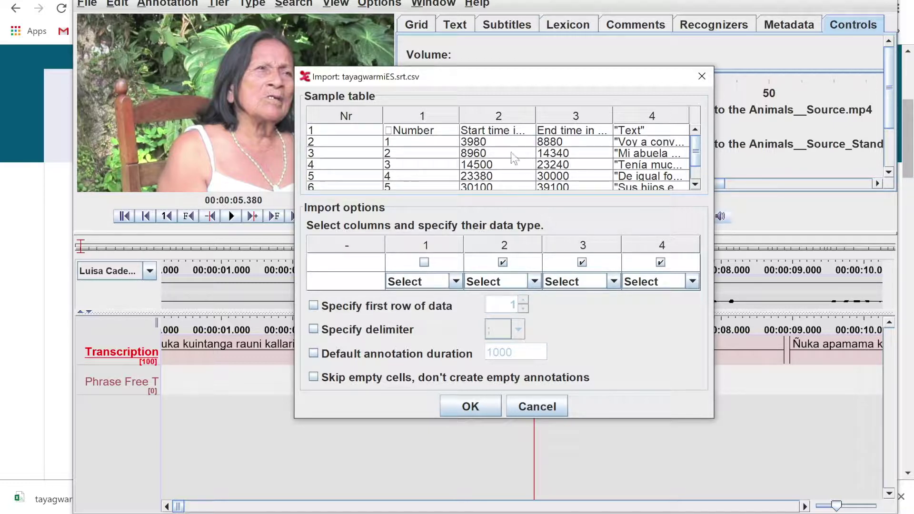
pyautogui.click(531, 282)
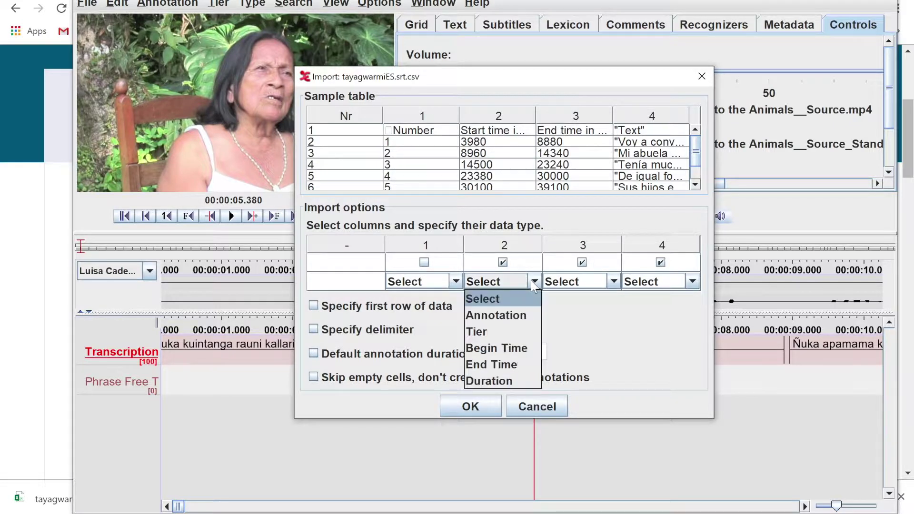
pyautogui.click(522, 348)
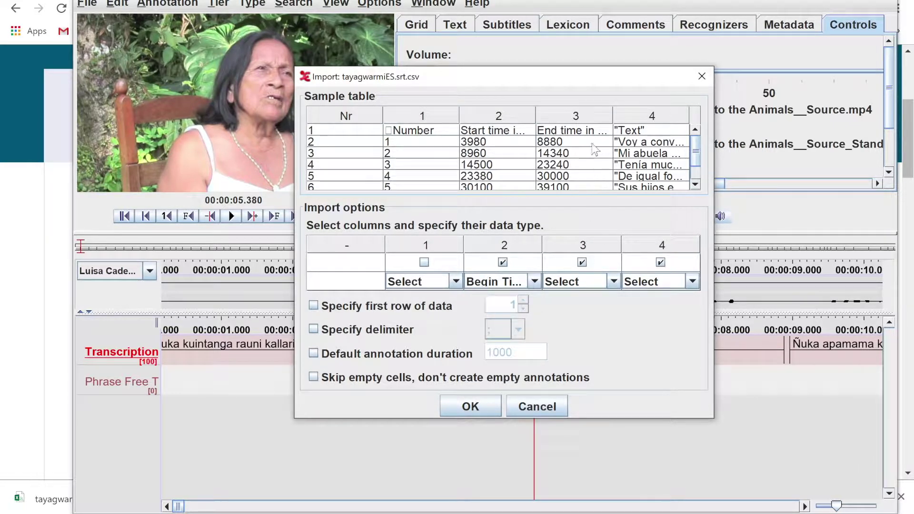
pyautogui.click(612, 282)
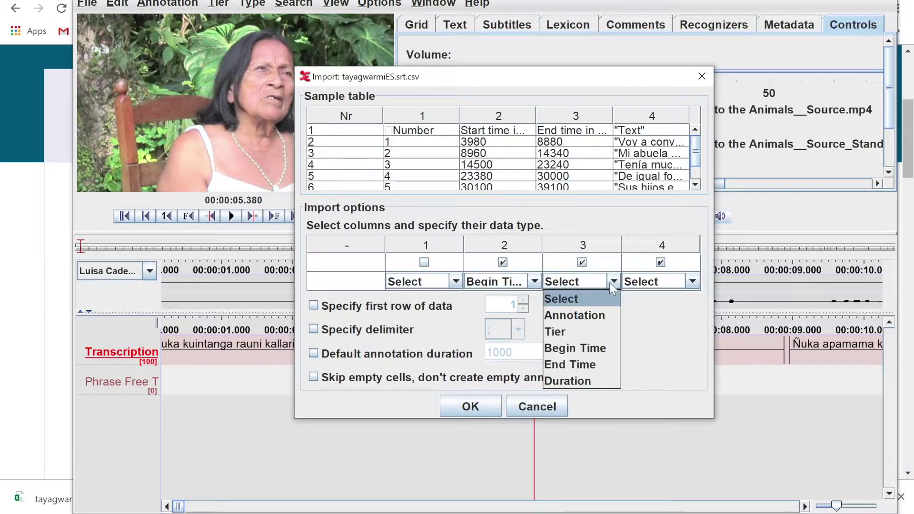
pyautogui.click(597, 364)
pyautogui.click(692, 282)
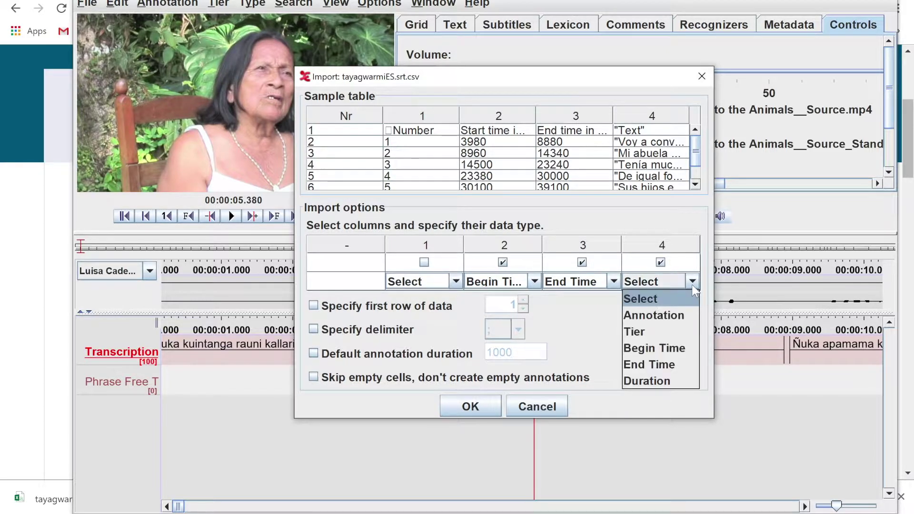
pyautogui.click(682, 315)
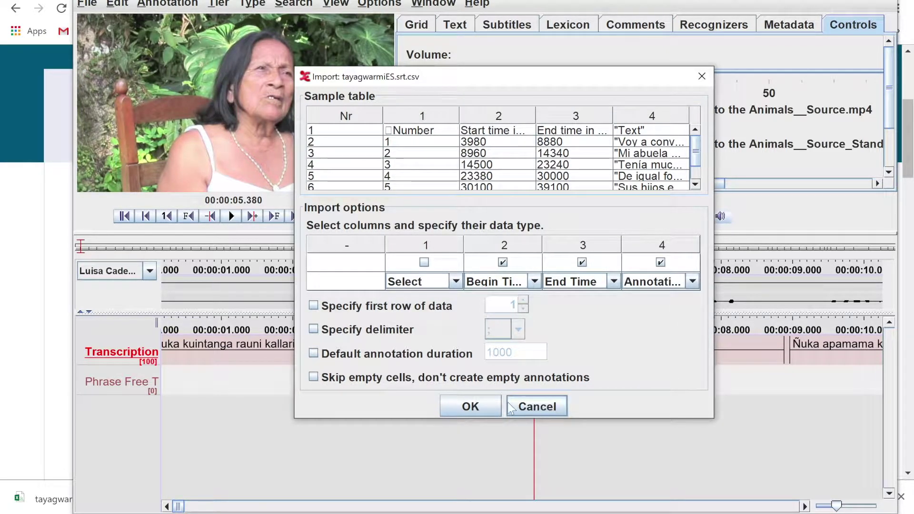
pyautogui.click(488, 407)
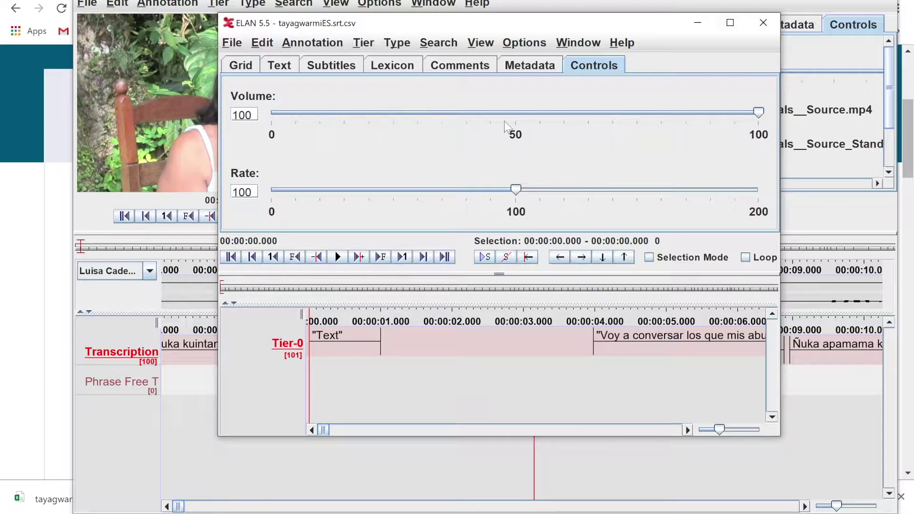
# - Look over the imported tier, save it as tayagwarmiES.srt in EAF format in Downloads, and close its window
pyautogui.hscroll(5, 573, 395)
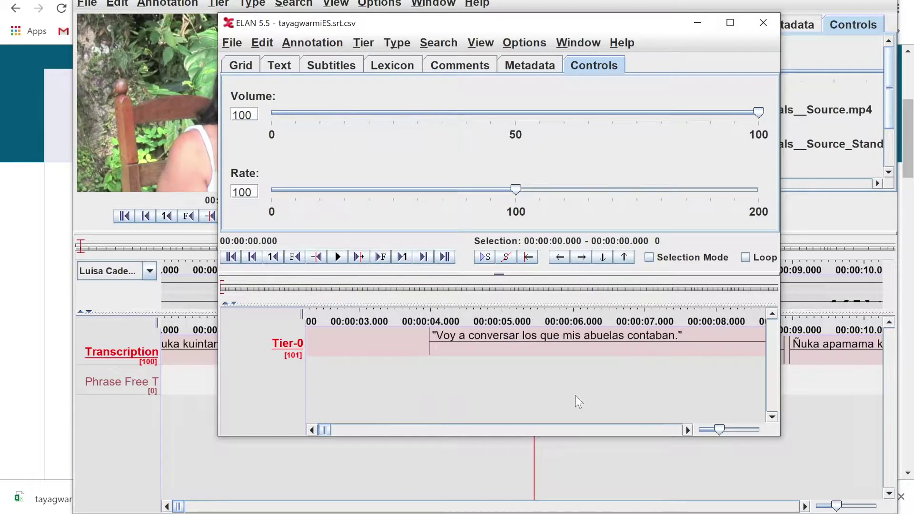
pyautogui.hscroll(4, 421, 340)
pyautogui.hscroll(-10, 421, 340)
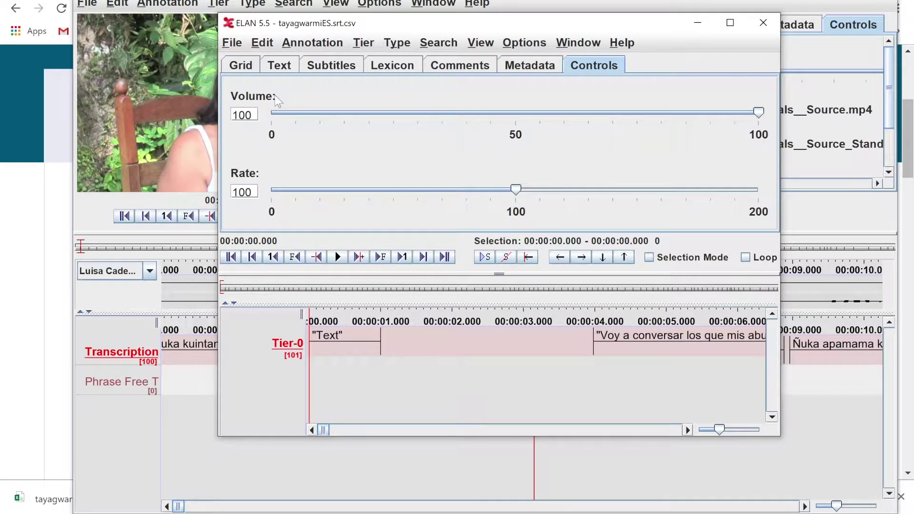
pyautogui.click(232, 42)
pyautogui.click(285, 154)
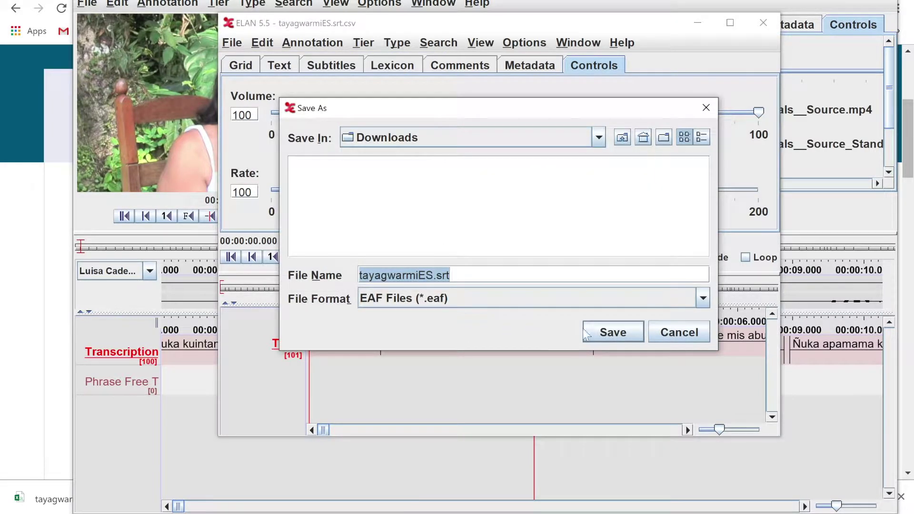
pyautogui.click(596, 335)
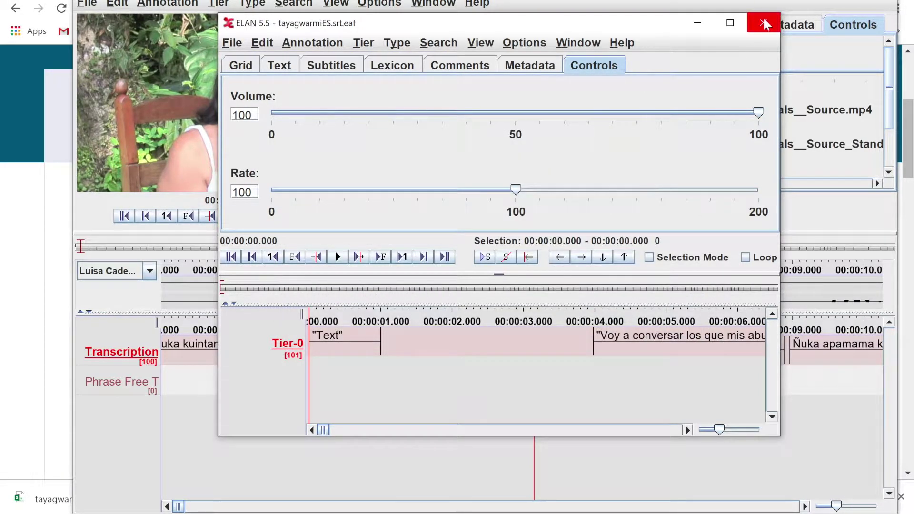
pyautogui.click(763, 23)
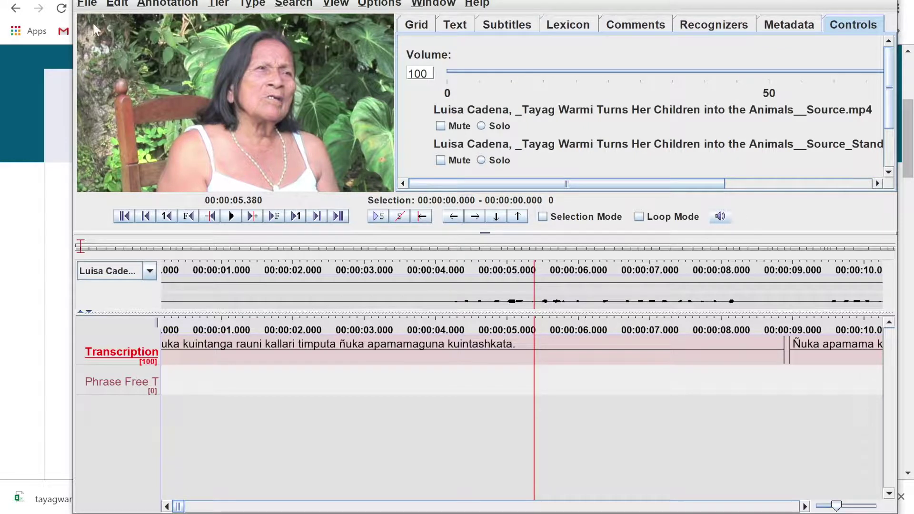
# - Start merging transcriptions, with the current transcription as first source and tayagwarmiES.srt.eaf from Downloads as second source
pyautogui.click(88, 4)
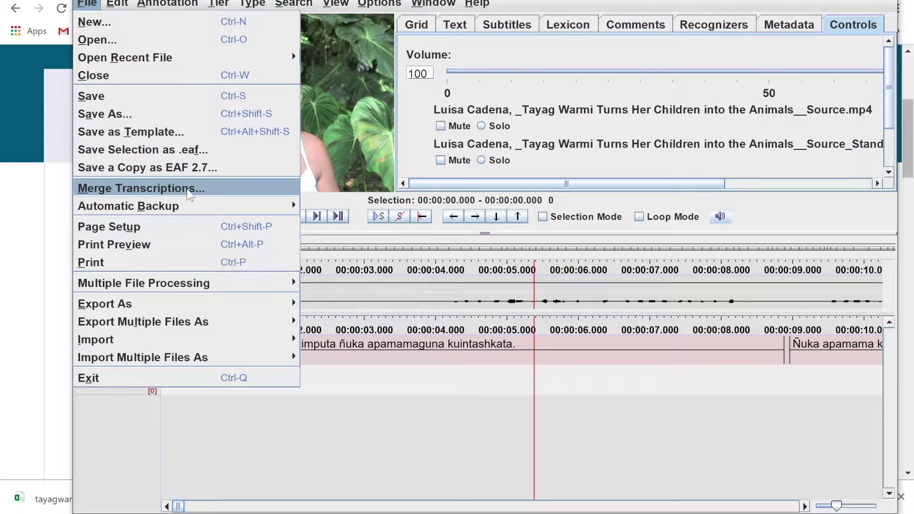
pyautogui.click(215, 187)
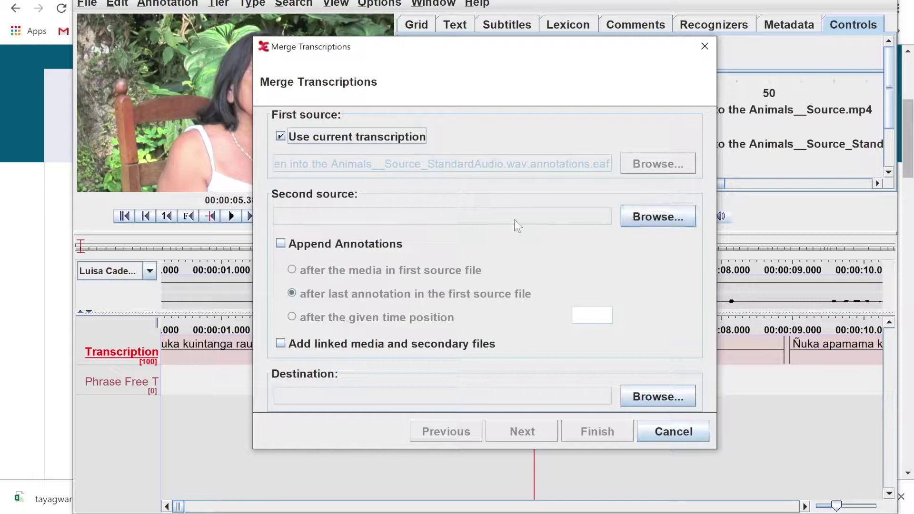
pyautogui.click(655, 216)
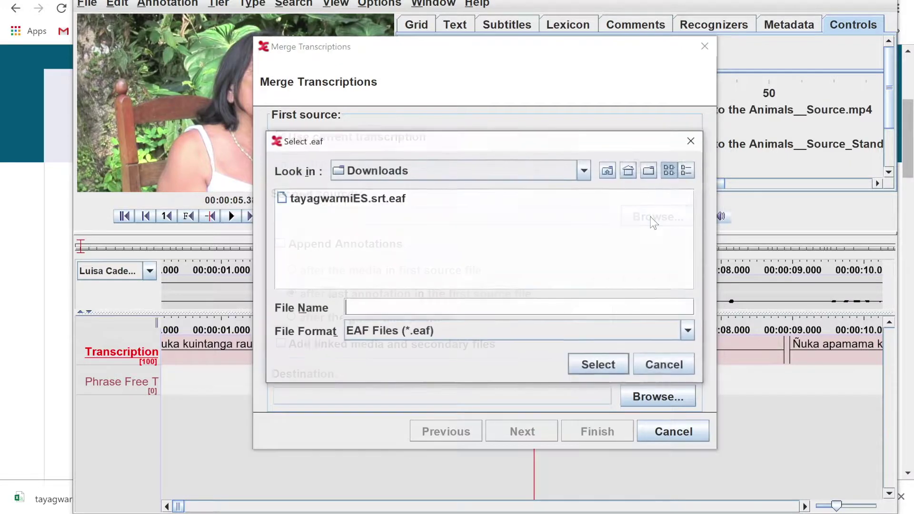
pyautogui.click(364, 203)
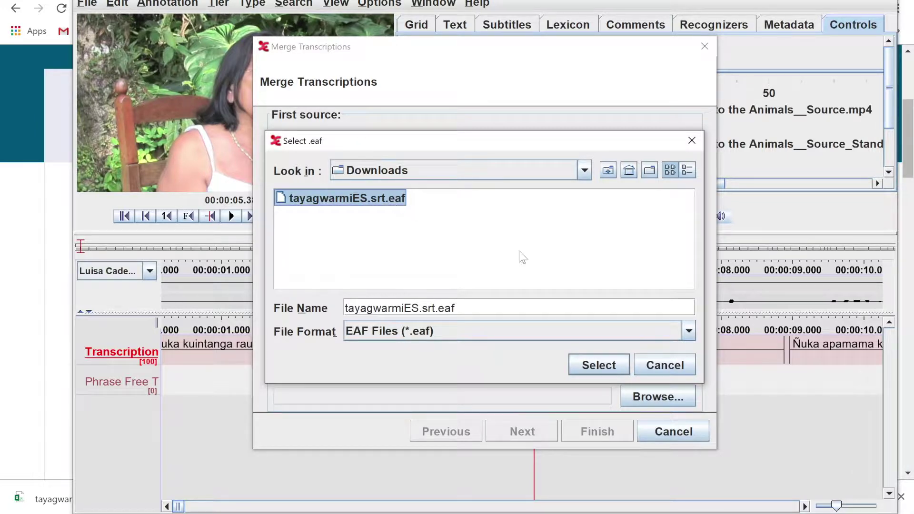
pyautogui.click(598, 372)
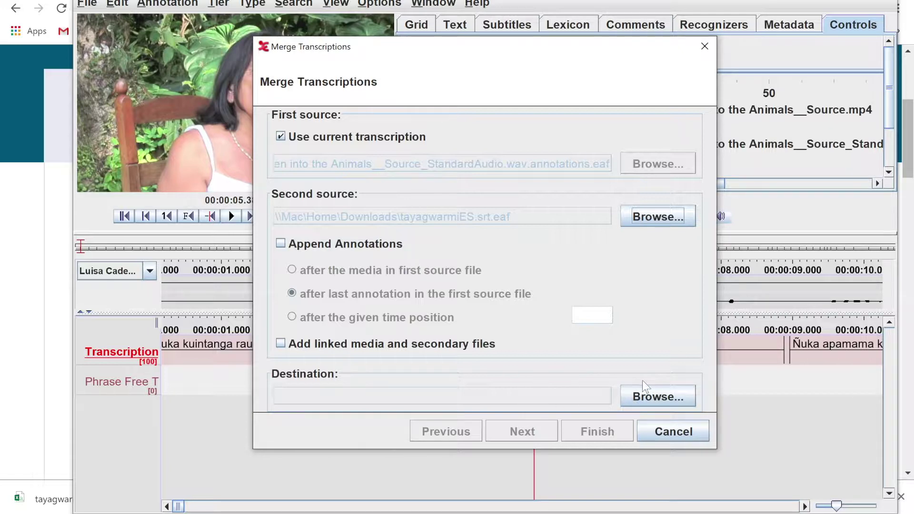
# - Browse for the merge destination in the Sessions folder under Documents, SayMore, NPK other material
pyautogui.click(648, 398)
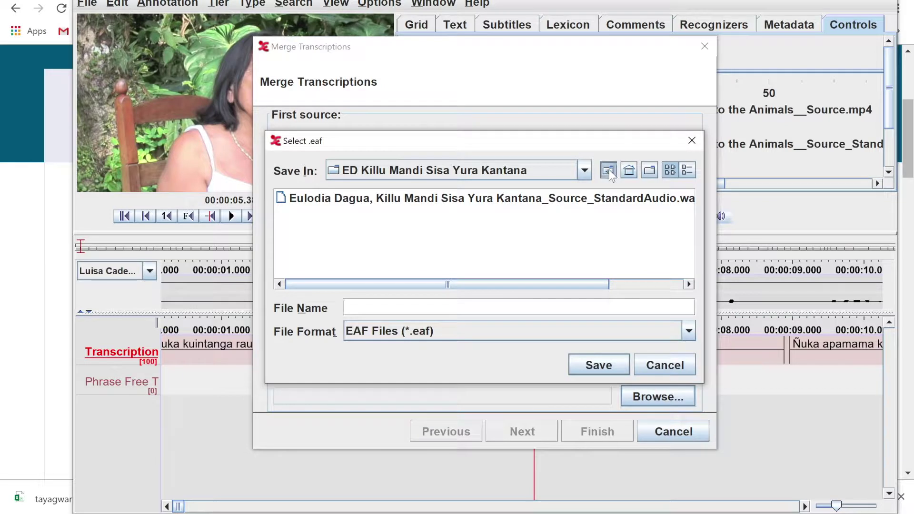
pyautogui.click(608, 170)
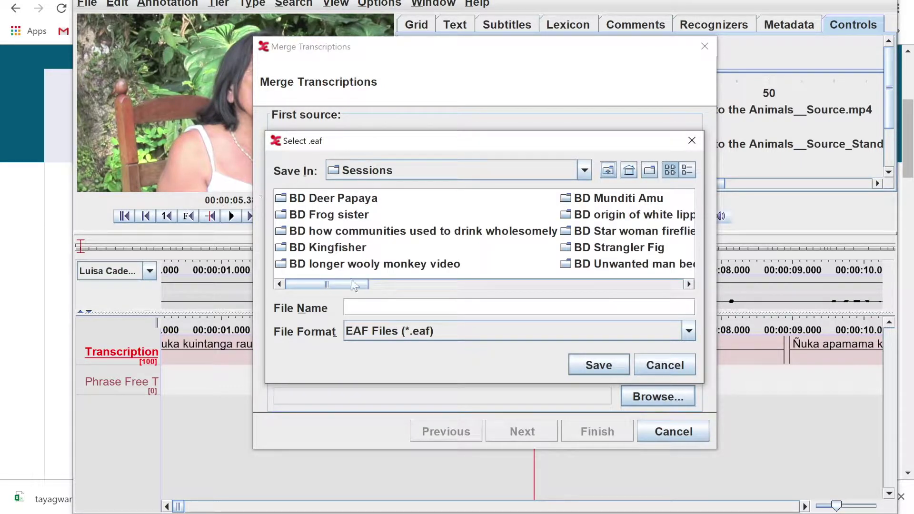
pyautogui.moveTo(338, 284)
pyautogui.mouseDown()
pyautogui.moveTo(378, 287)
pyautogui.moveTo(353, 285)
pyautogui.mouseUp()
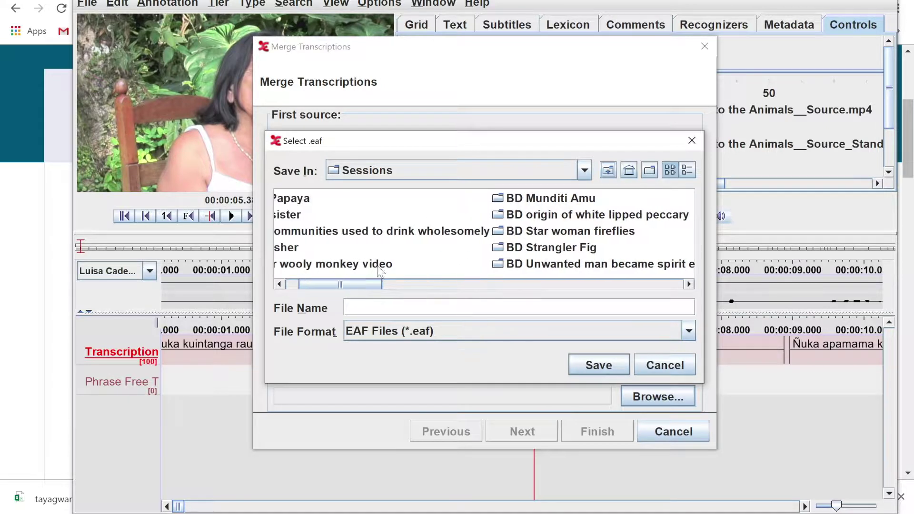
pyautogui.click(629, 170)
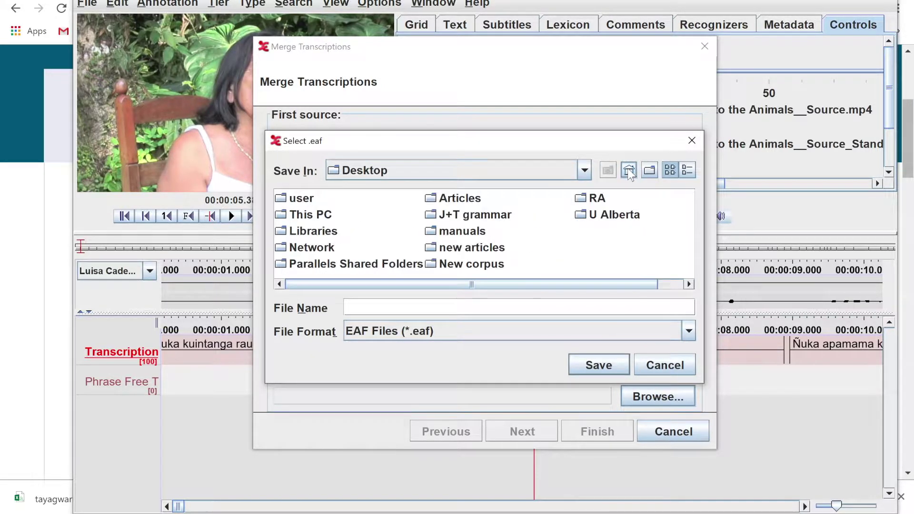
pyautogui.click(573, 176)
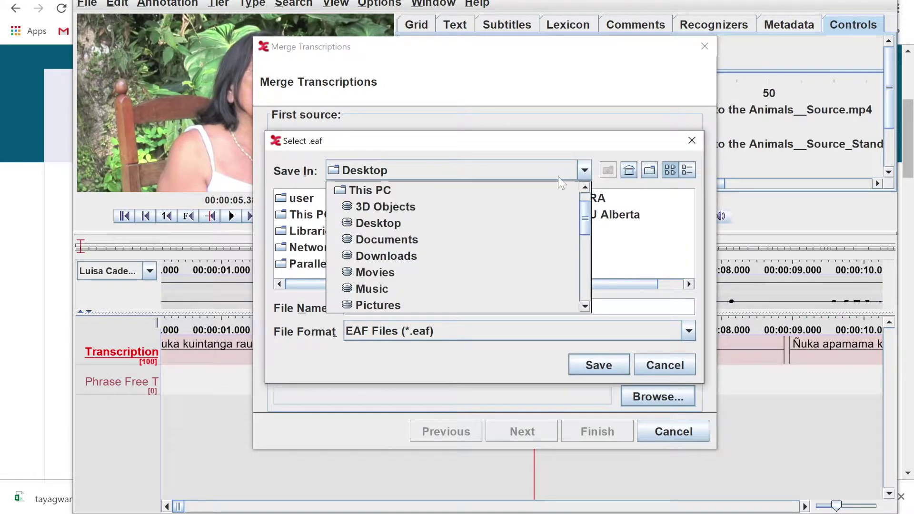
pyautogui.click(457, 240)
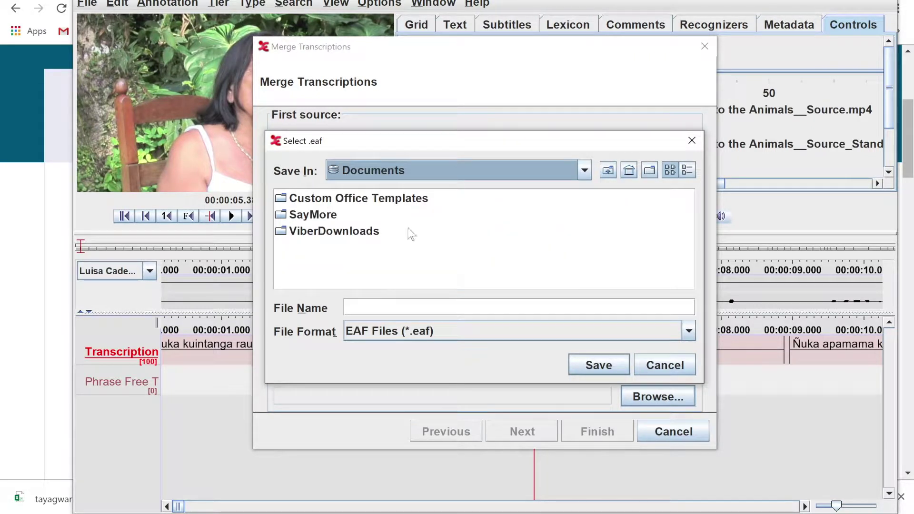
pyautogui.doubleClick(324, 218)
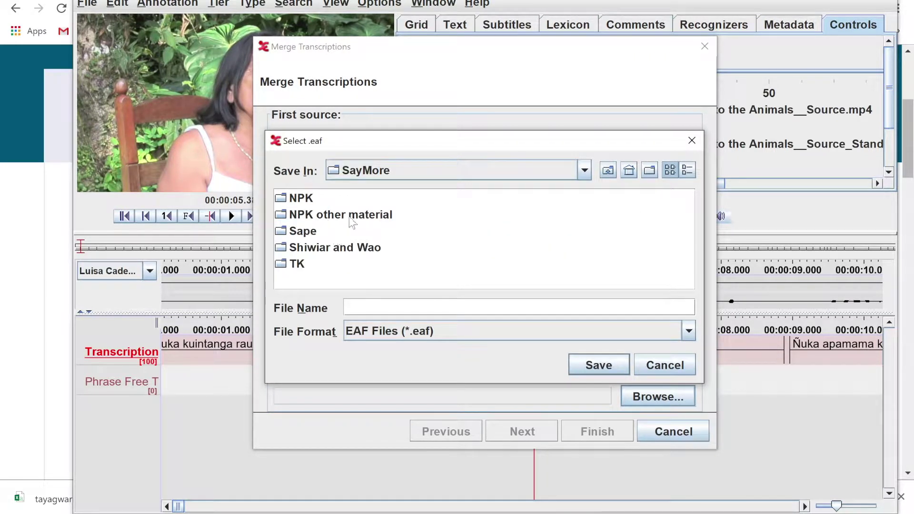
pyautogui.doubleClick(358, 216)
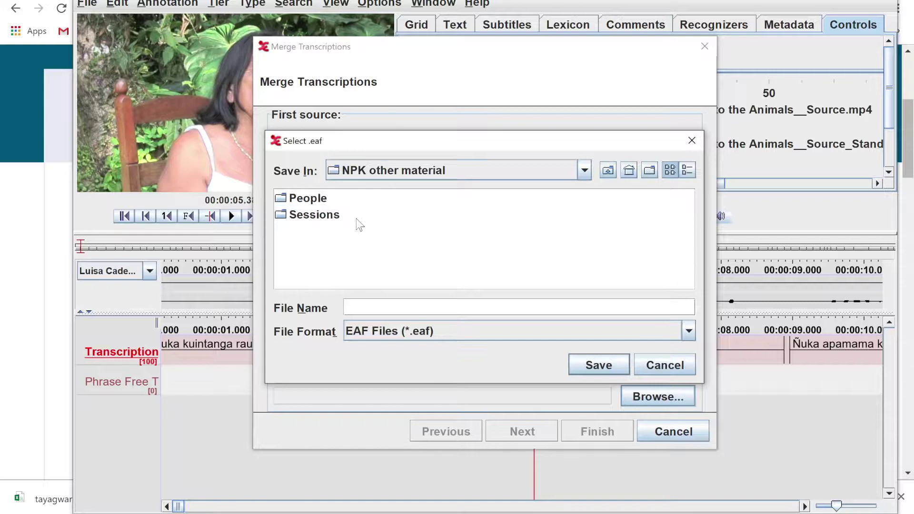
pyautogui.doubleClick(328, 217)
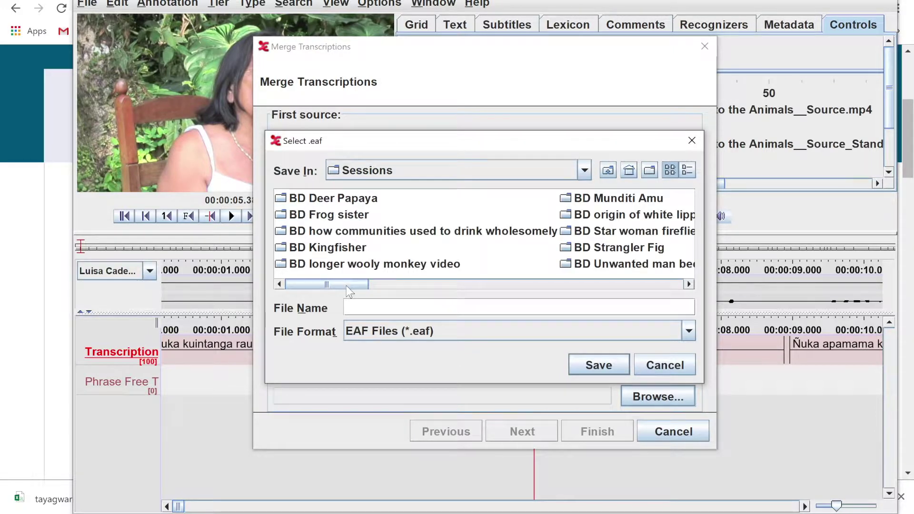
# - Set the existing annotations .eaf file in the LC Tayag Warmi folder as the merge destination and agree to overwrite it
pyautogui.moveTo(347, 283); pyautogui.dragTo(636, 284)
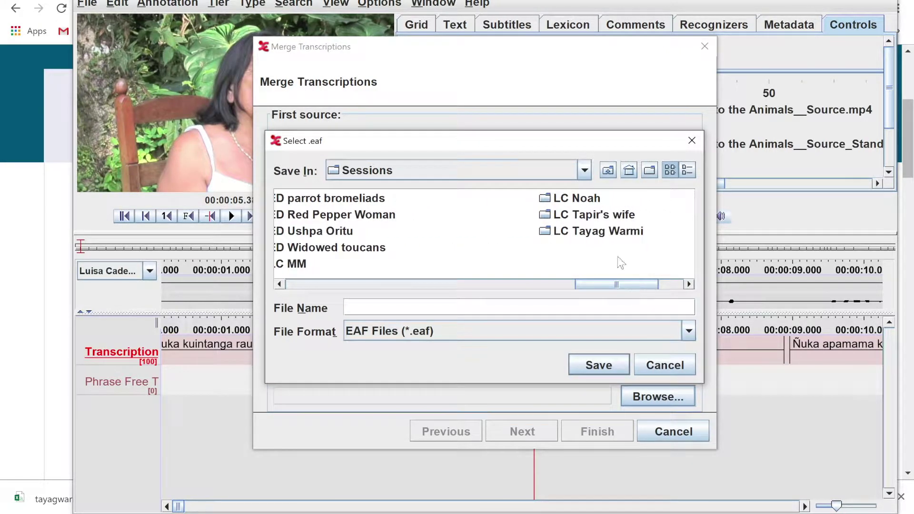
pyautogui.doubleClick(605, 231)
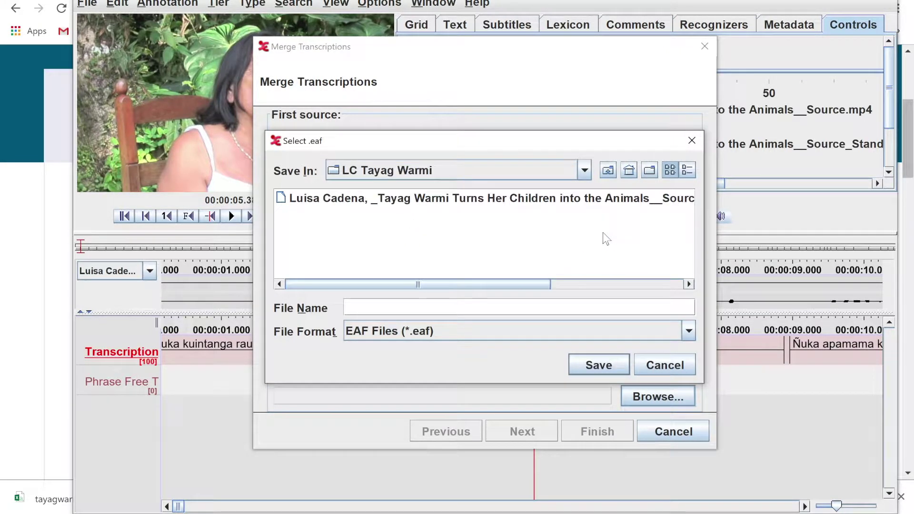
pyautogui.click(493, 199)
pyautogui.click(592, 364)
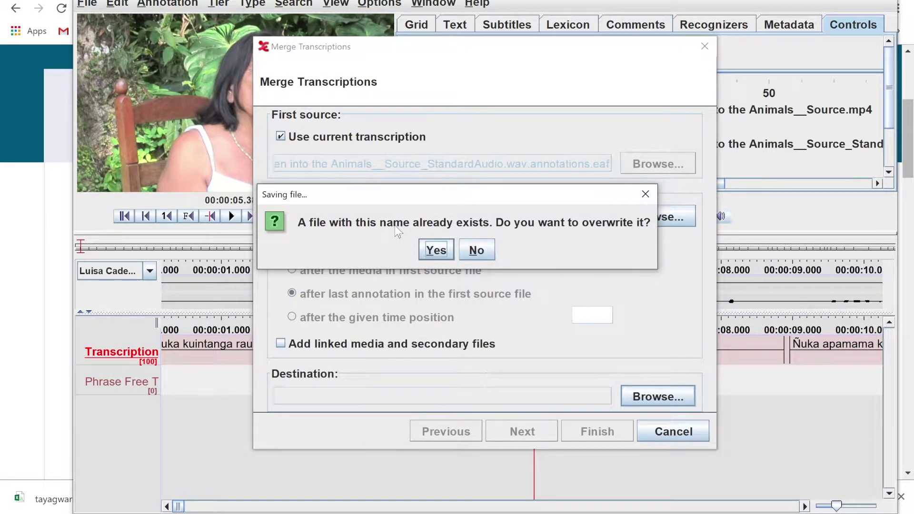
pyautogui.click(436, 250)
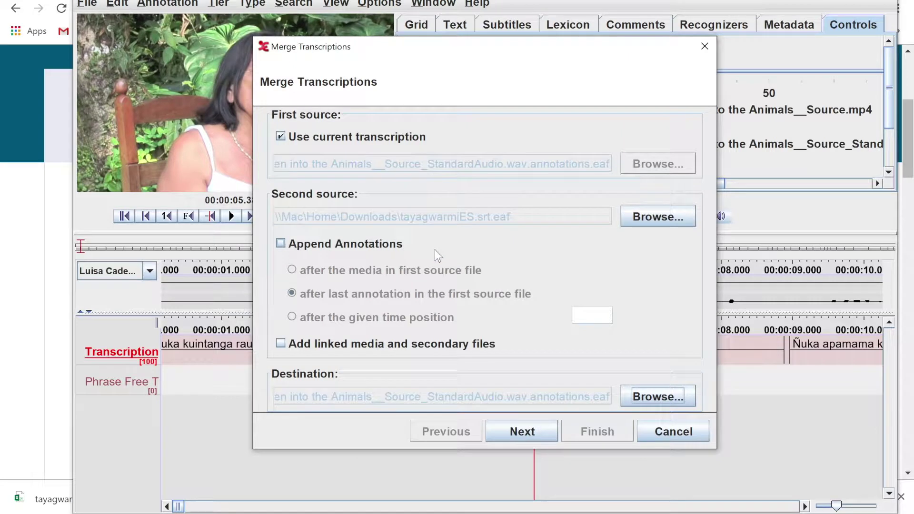
# - Merge Tier-0 without overwriting existing tiers, then open the merged transcription in ELAN and enlarge its window
pyautogui.click(531, 432)
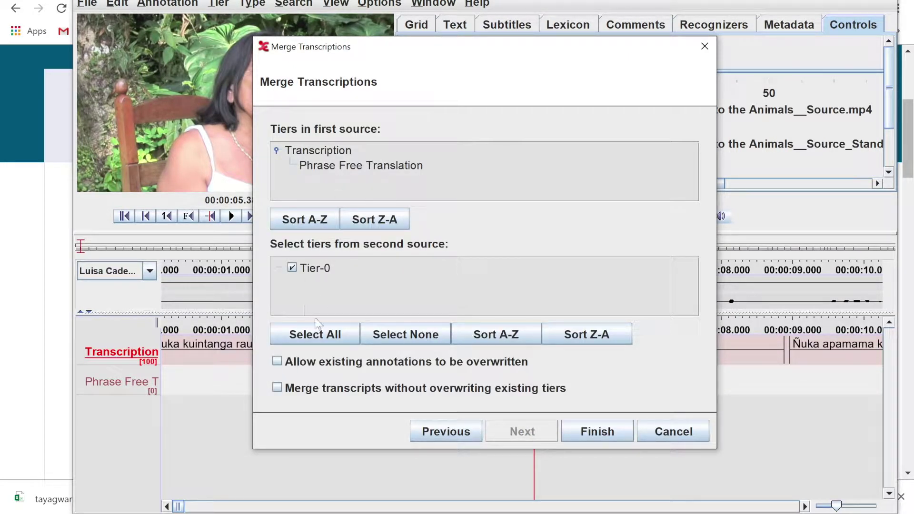
pyautogui.click(279, 388)
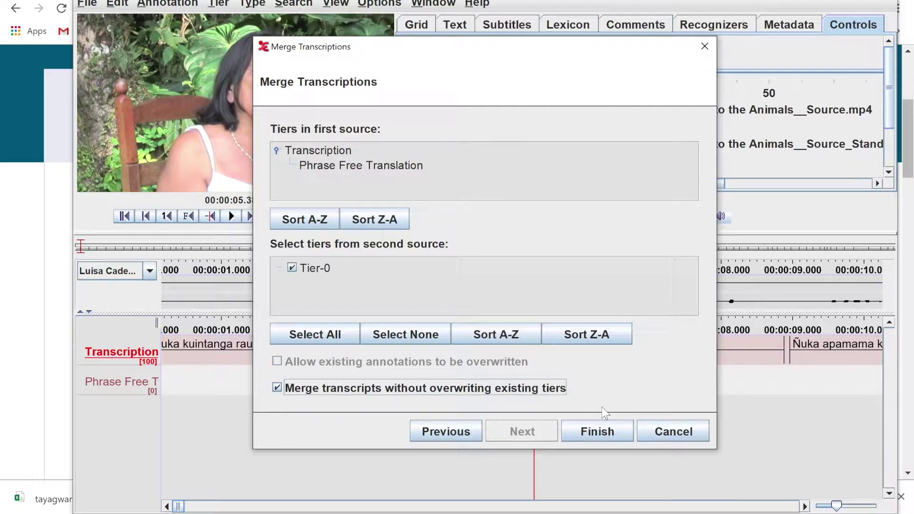
pyautogui.click(612, 435)
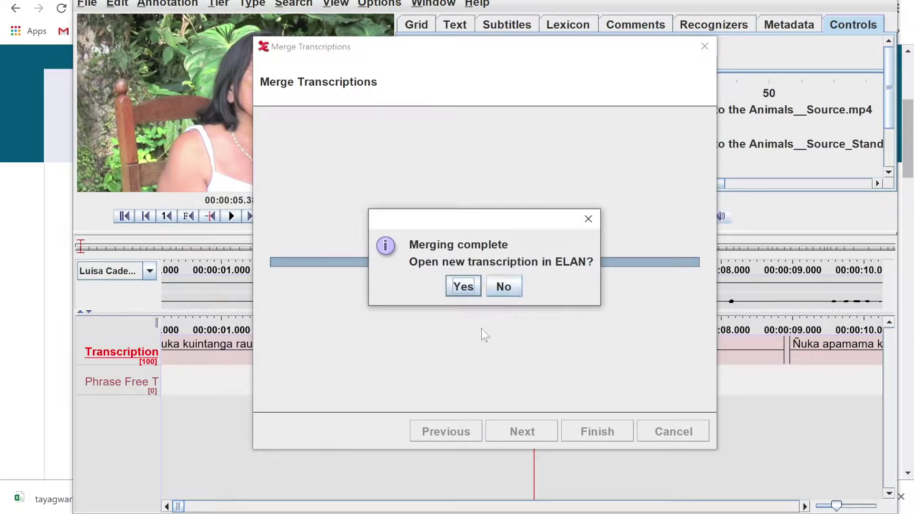
pyautogui.click(469, 290)
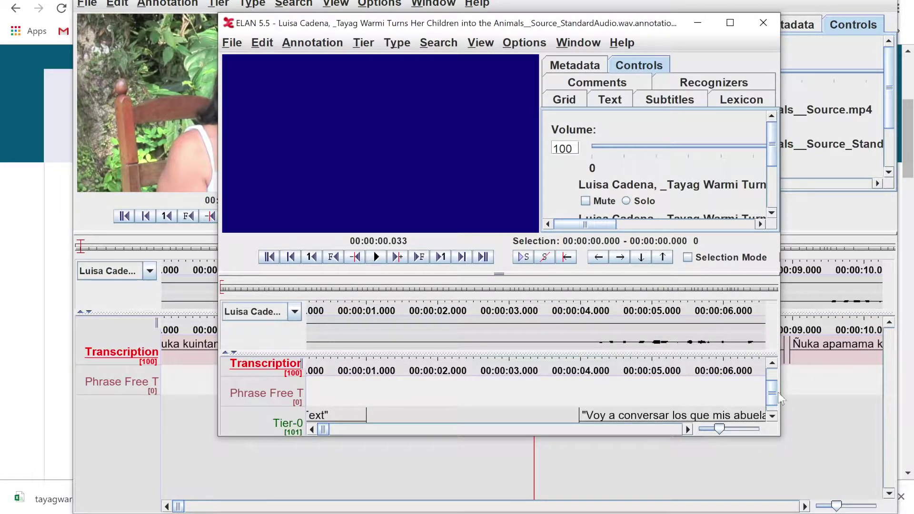
pyautogui.moveTo(780, 439); pyautogui.dragTo(884, 503)
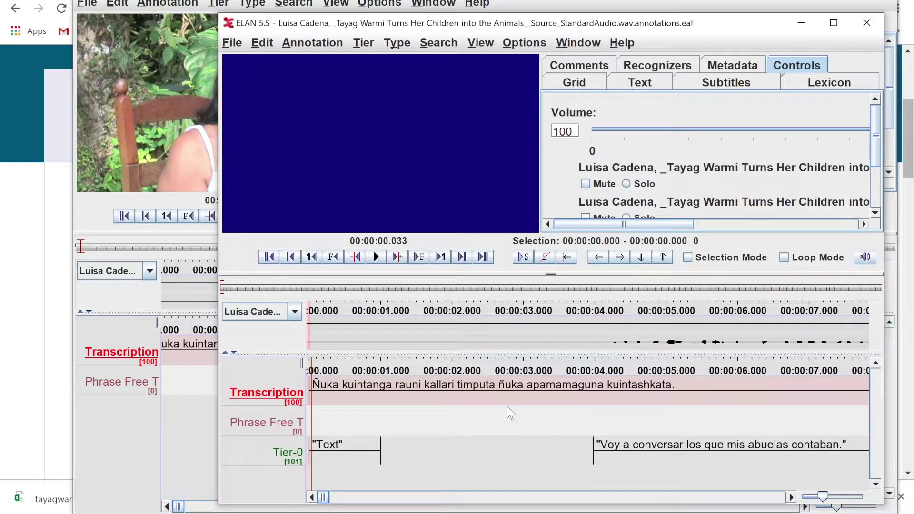
# - Compare the start of Tier-0 with the Transcription tier, and switch the merged transcription to Segmentation Mode
pyautogui.hscroll(5, 508, 407)
pyautogui.hscroll(10, 507, 406)
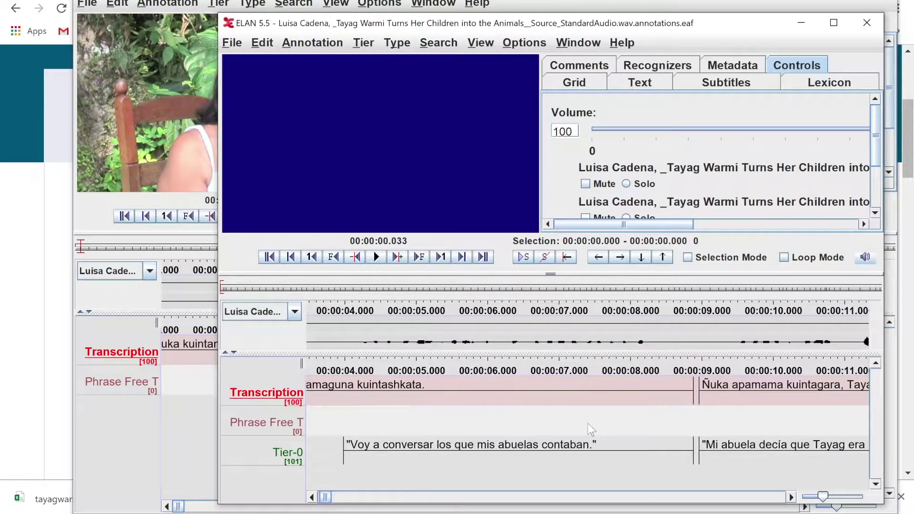
pyautogui.hscroll(8, 547, 430)
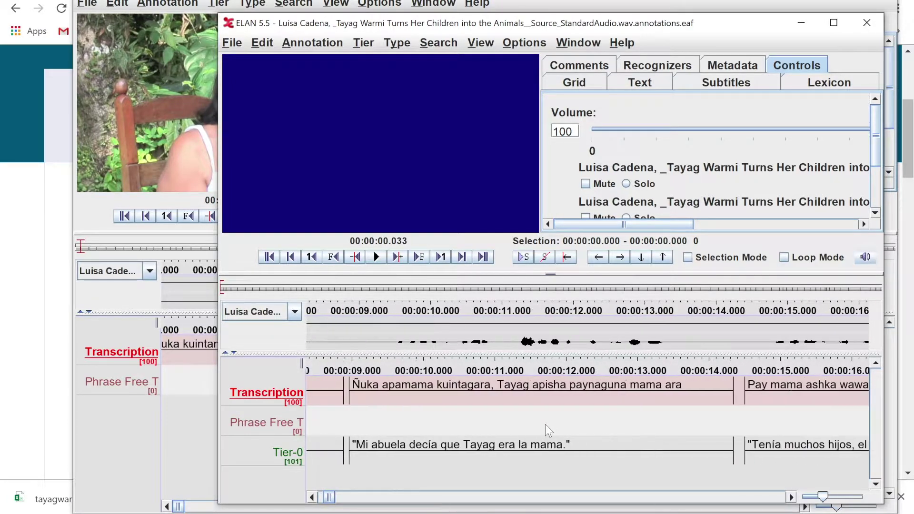
pyautogui.hscroll(-20, 544, 424)
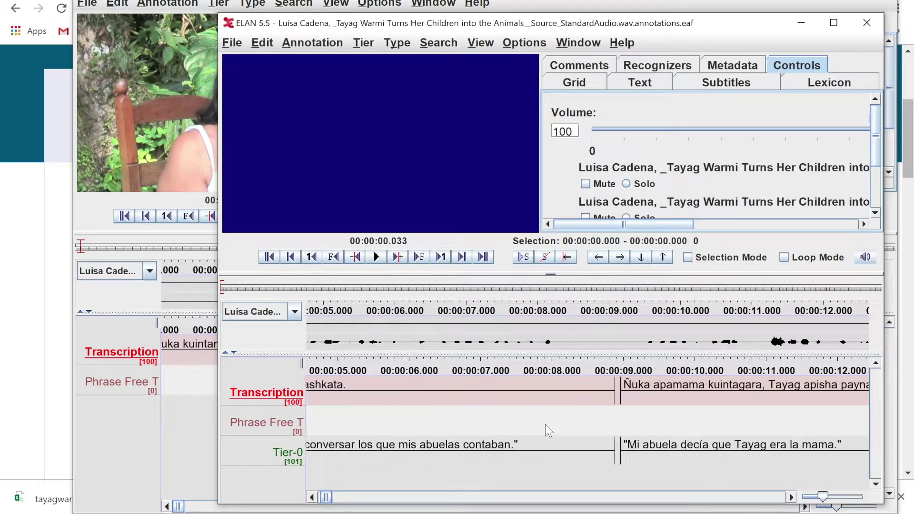
pyautogui.hscroll(-5, 545, 424)
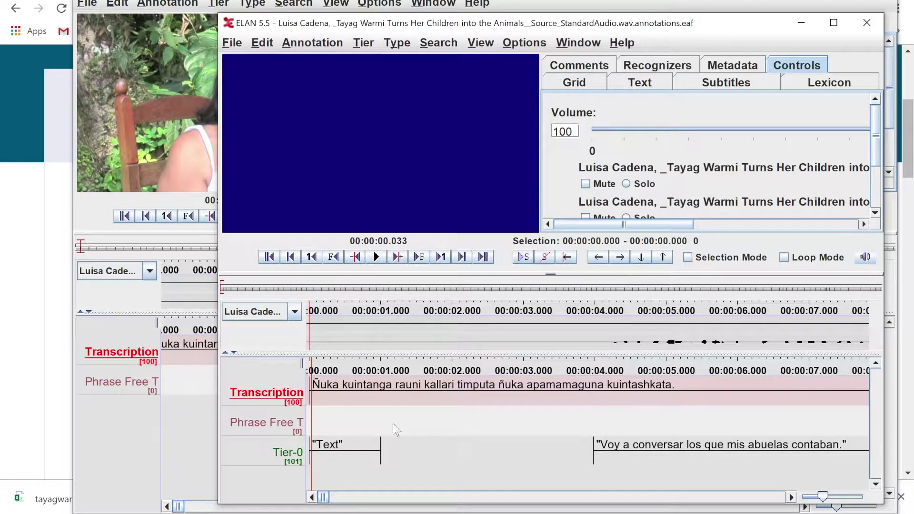
pyautogui.click(364, 42)
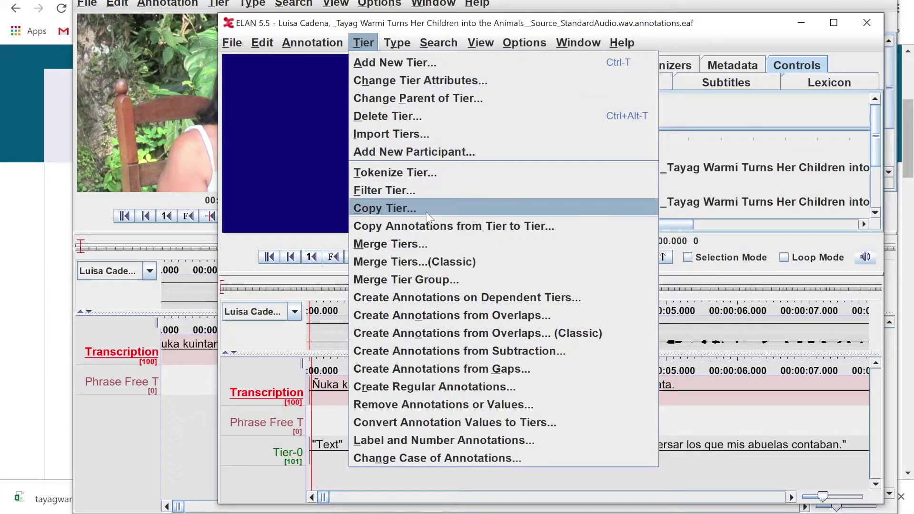
pyautogui.moveTo(524, 42)
pyautogui.click(536, 138)
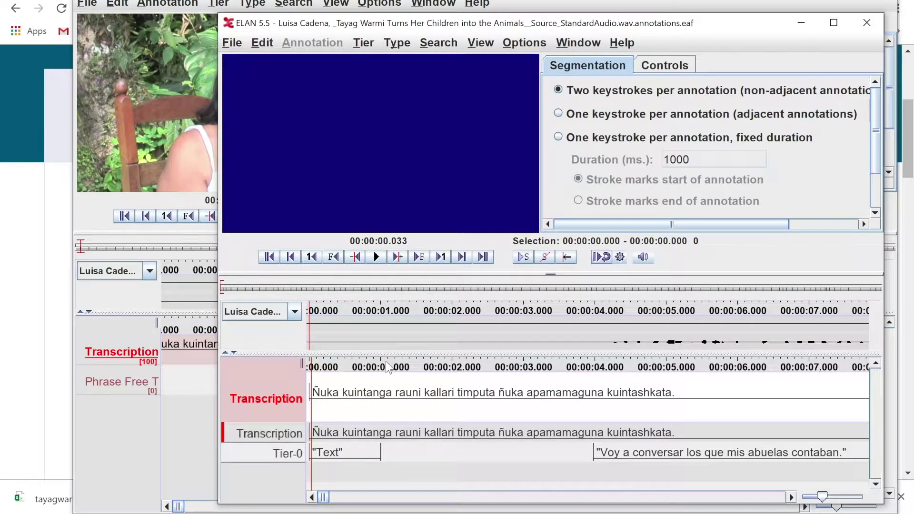
# - On Tier-0, delete the "Text" annotation and extend "Voy a conversar los que mis abuelas contaban." back to begin at 00:00:00.000
pyautogui.click(288, 453)
pyautogui.click(339, 393)
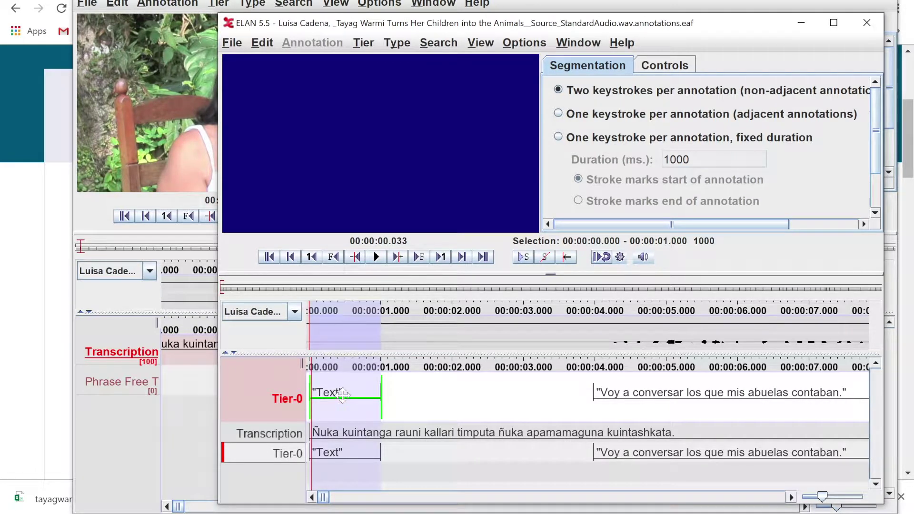
pyautogui.rightClick(345, 397)
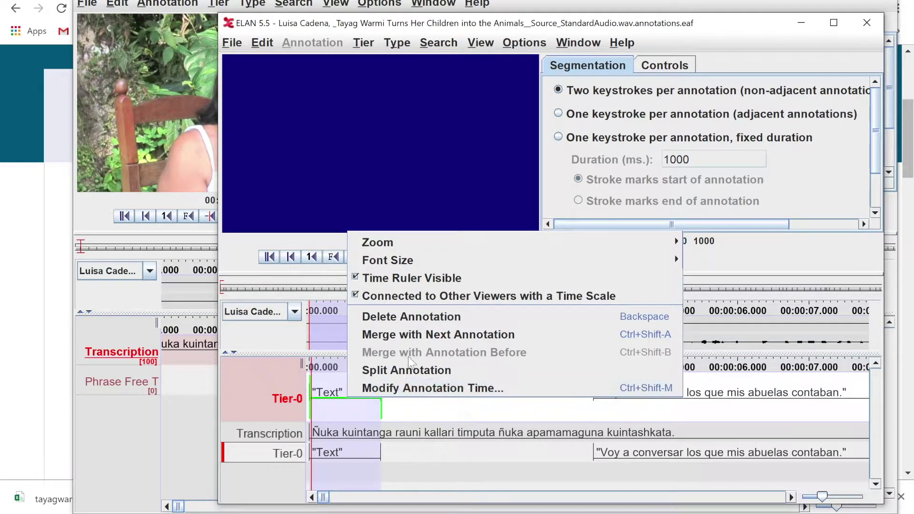
pyautogui.click(428, 318)
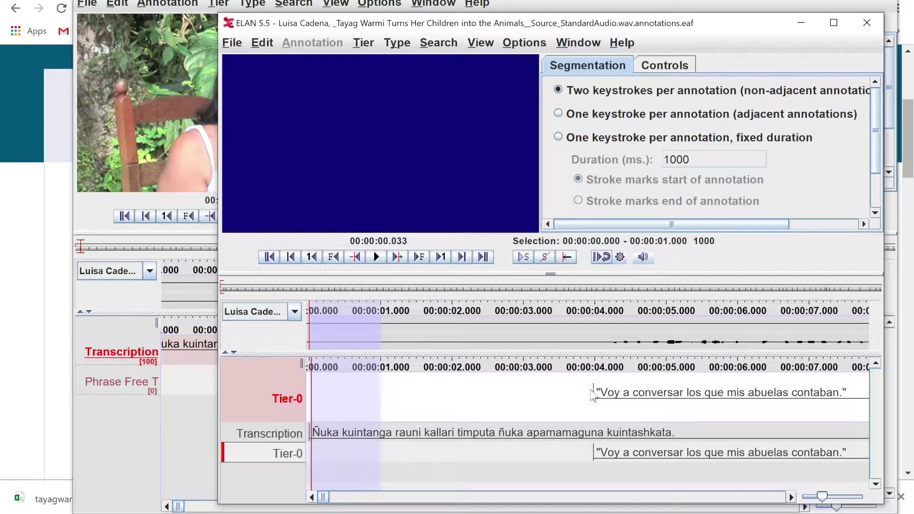
pyautogui.moveTo(593, 396); pyautogui.dragTo(308, 399)
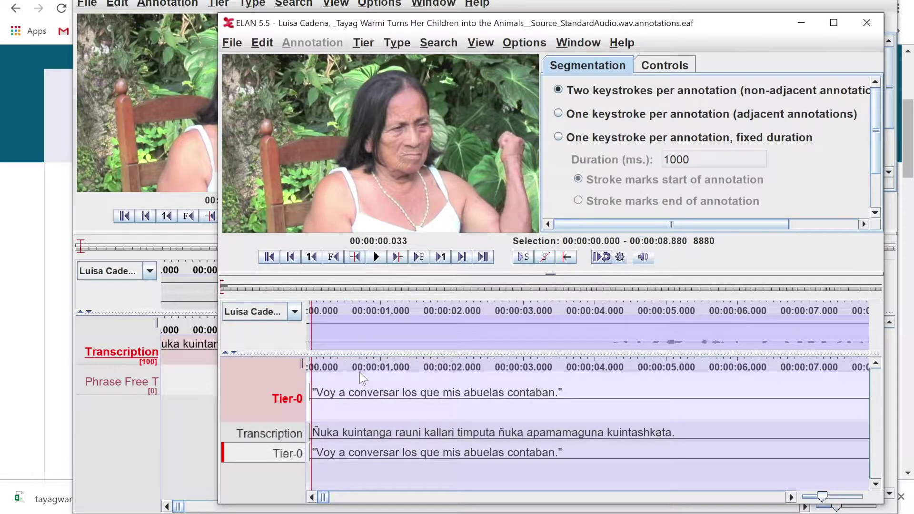
# - Check along the timeline how the Spanish annotations on Tier-0 line up with the Quechua Transcription segments
pyautogui.hscroll(5, 497, 409)
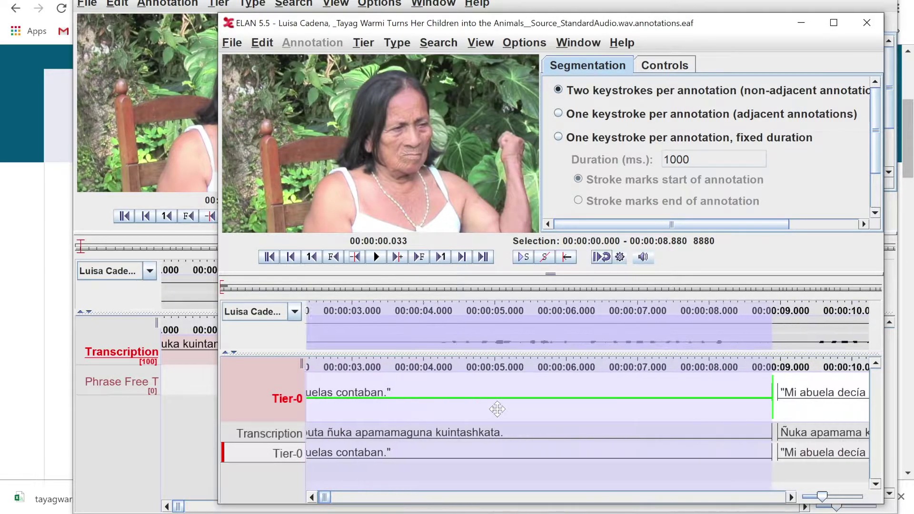
pyautogui.hscroll(2, 496, 409)
pyautogui.click(675, 341)
pyautogui.hscroll(3, 682, 342)
pyautogui.hscroll(3, 686, 347)
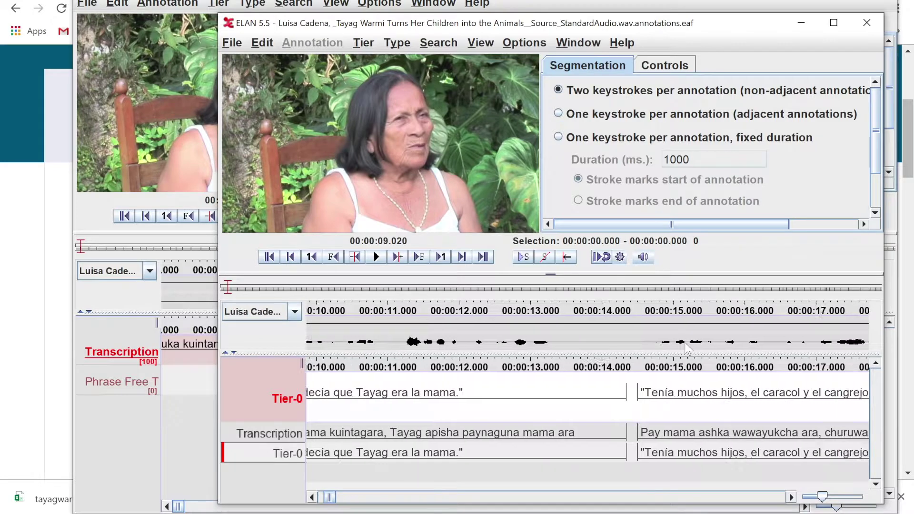
pyautogui.hscroll(7, 589, 368)
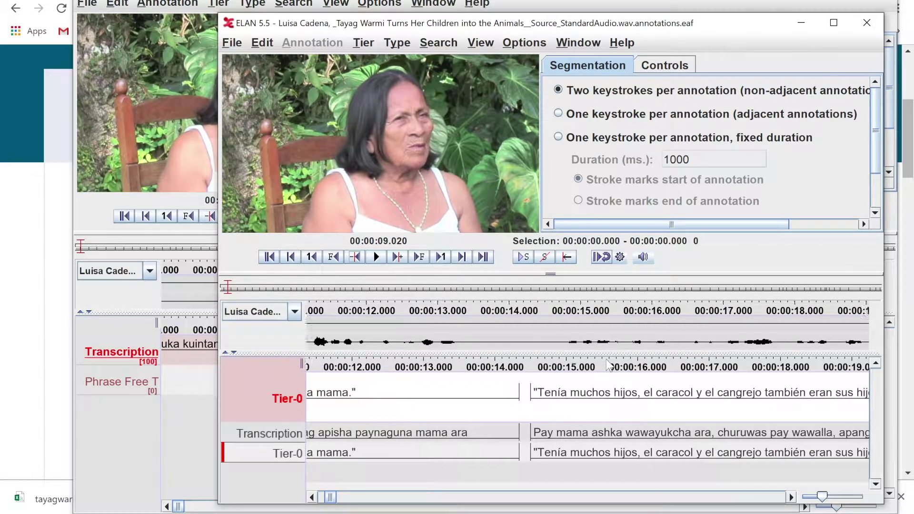
pyautogui.click(704, 402)
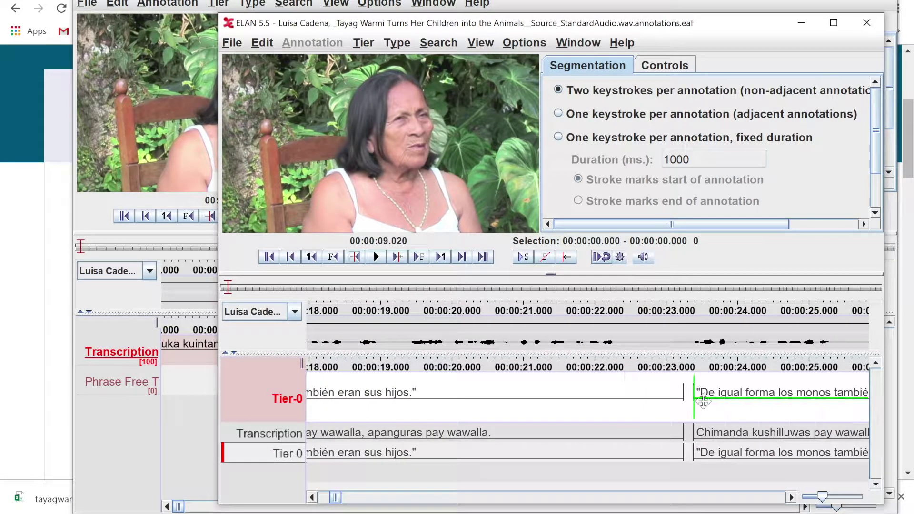
pyautogui.hscroll(3, 743, 386)
pyautogui.hscroll(5, 746, 383)
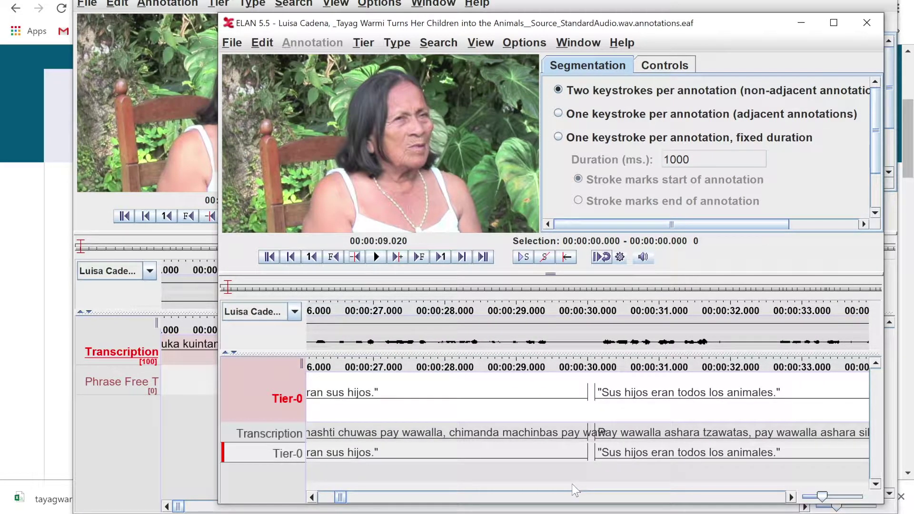
pyautogui.click(637, 377)
# - Close the original transcription window without saving its changes and reposition the merged transcription's window
pyautogui.hotkey('ctrl', 'w')
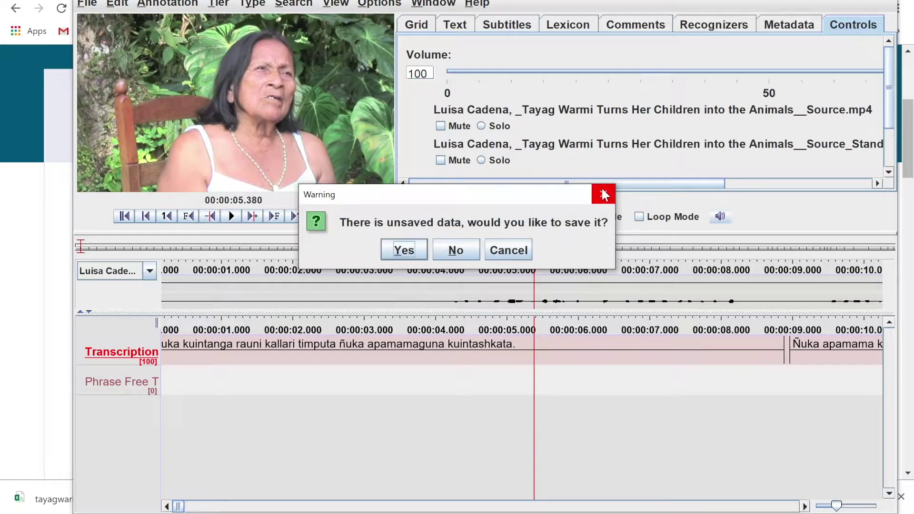
pyautogui.click(455, 249)
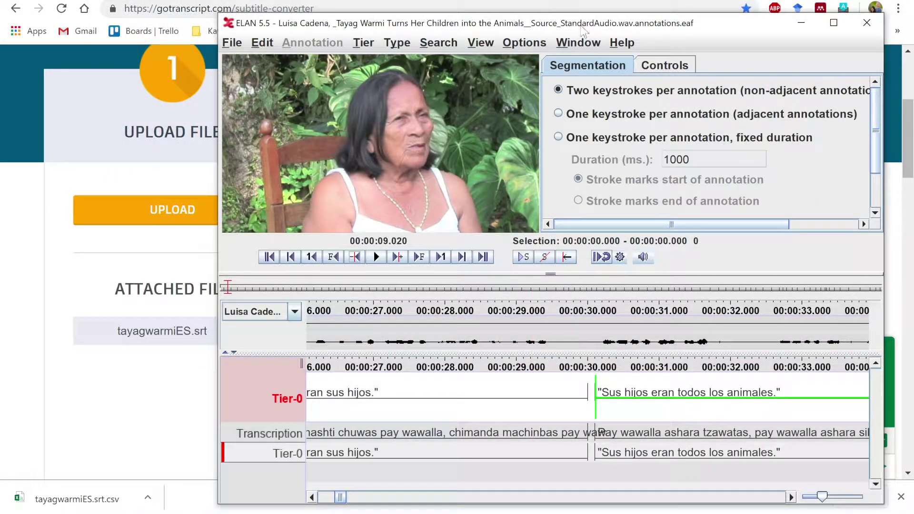
pyautogui.moveTo(574, 22); pyautogui.dragTo(469, 1)
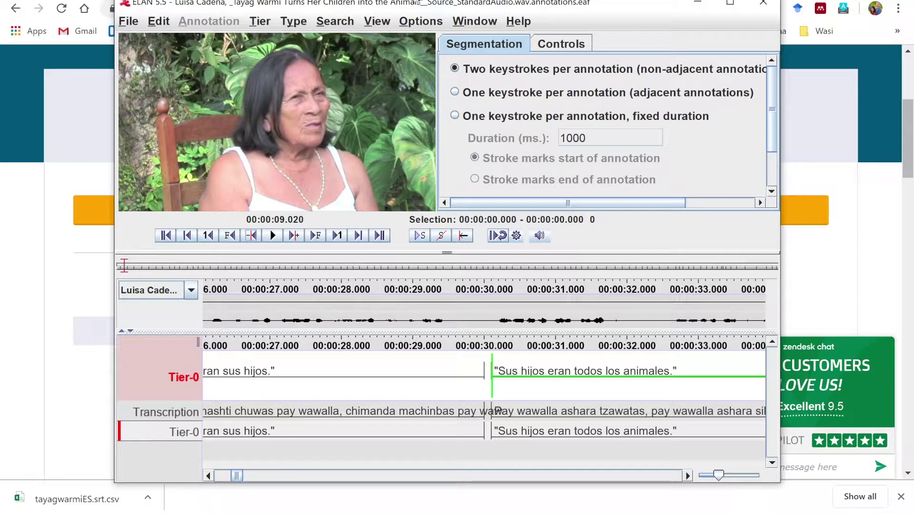
# - Switch to the browser's subtitle converter, upload tayagwarmiEN.srt from Downloads and convert it to CSV
pyautogui.hotkey('ctrl', 'w')
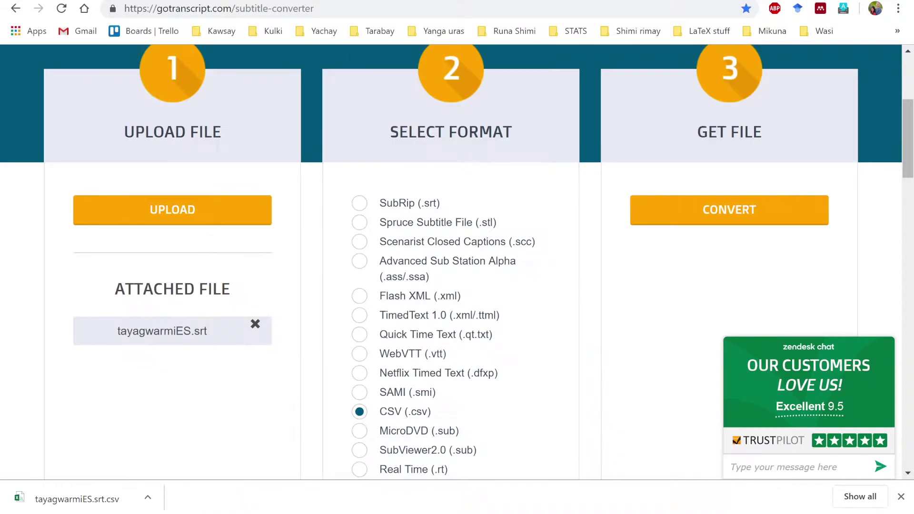
pyautogui.click(147, 212)
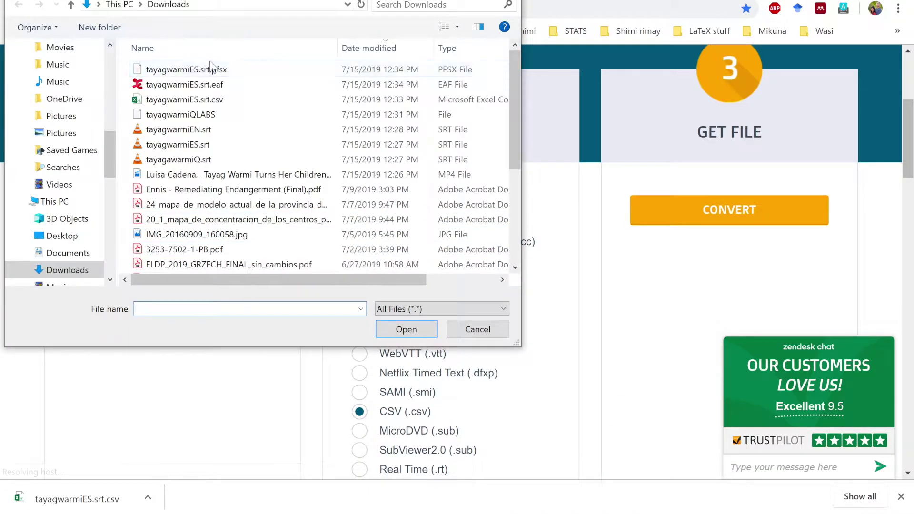
pyautogui.click(225, 129)
pyautogui.click(399, 324)
pyautogui.click(710, 217)
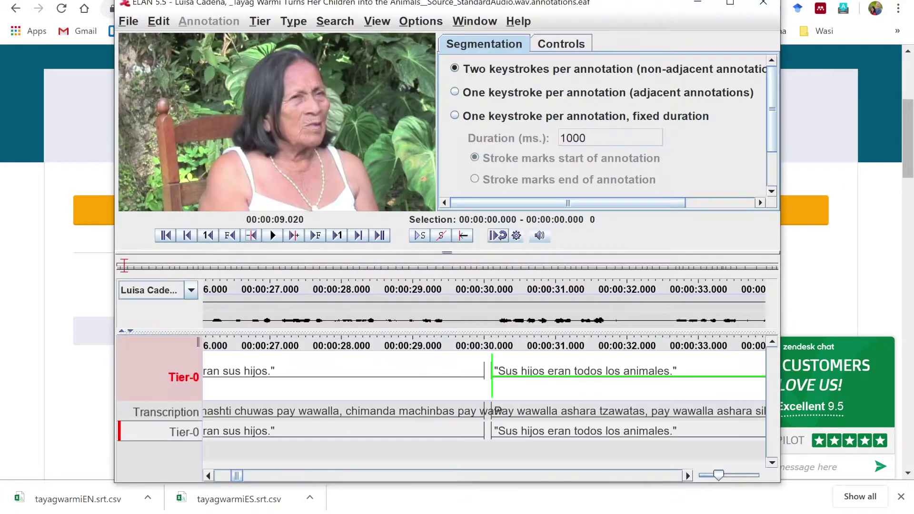
# - Switch back to ELAN and open tayagwarmiEN.srt.csv from Downloads for CSV / tab-delimited text import
pyautogui.hotkey('alt', 'Tab')
pyautogui.click(130, 23)
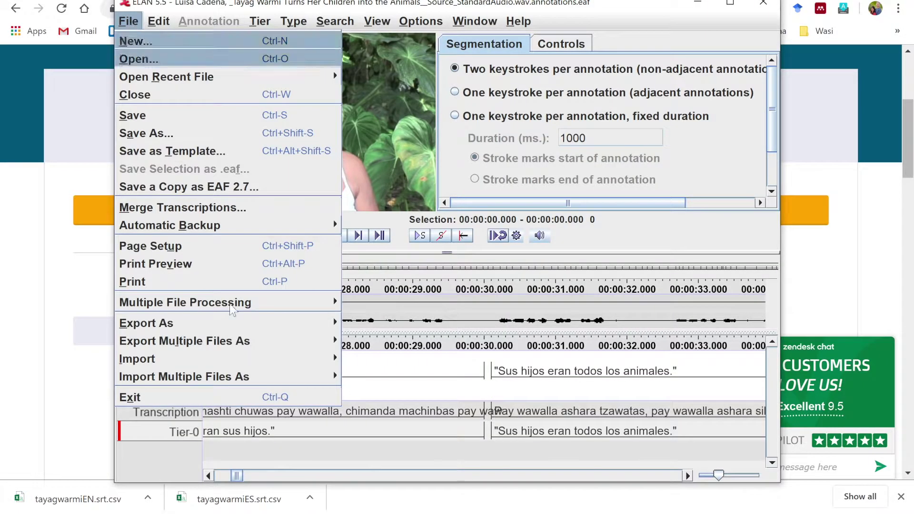
pyautogui.moveTo(303, 365)
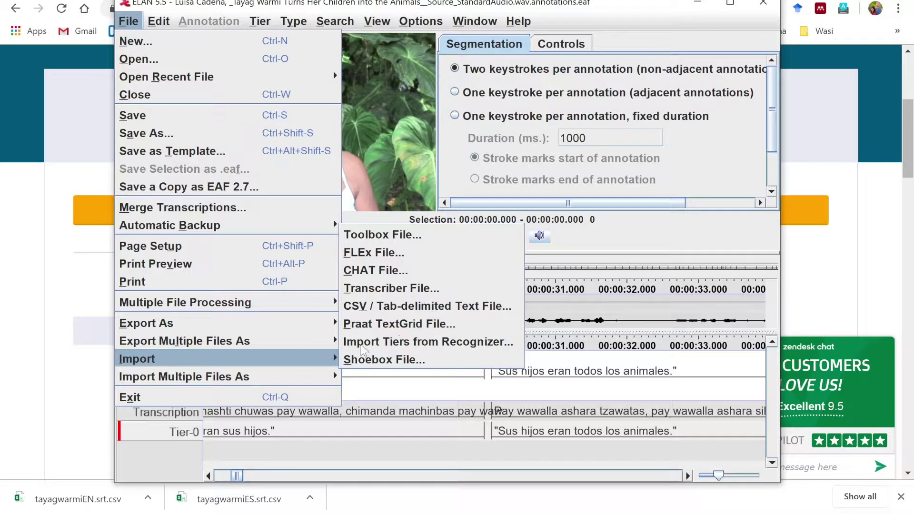
pyautogui.click(409, 309)
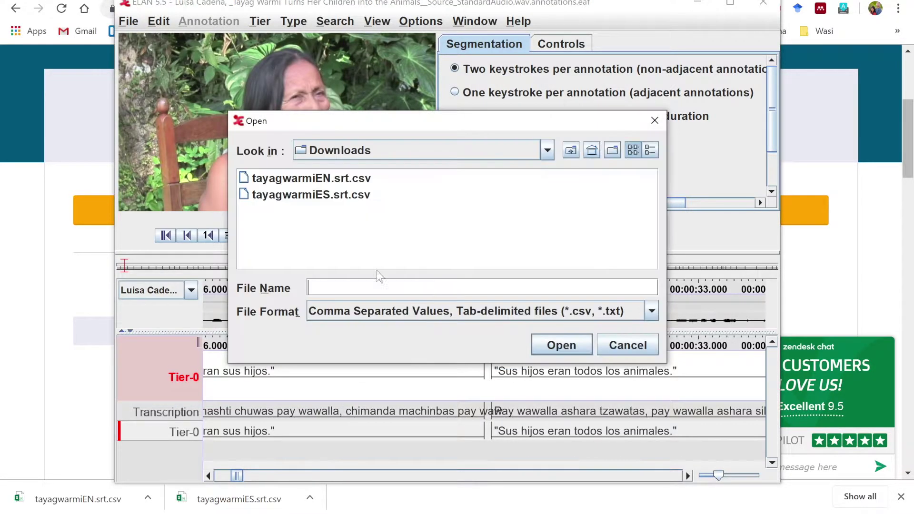
pyautogui.click(323, 181)
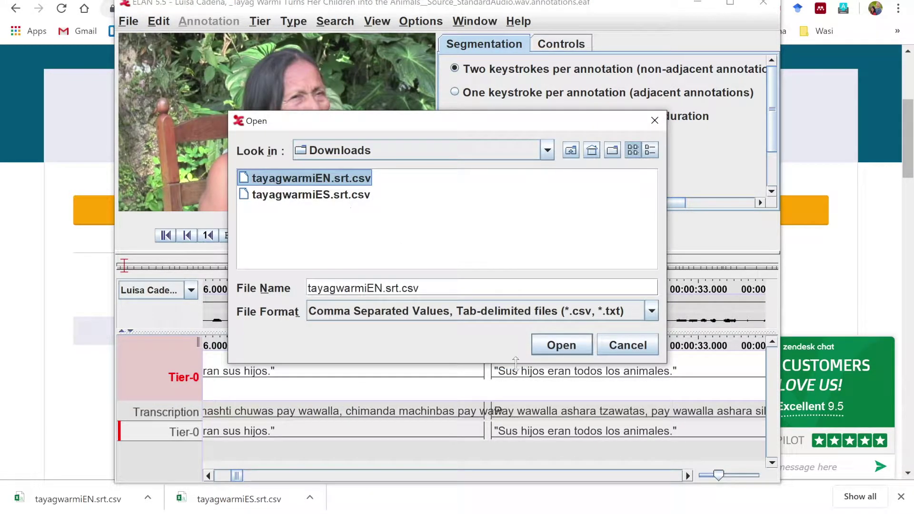
pyautogui.doubleClick(322, 181)
# - Import the CSV without column 1, using column 2 as Begin Time, column 3 as End Time and column 4 as Annotation
pyautogui.click(386, 257)
pyautogui.click(490, 277)
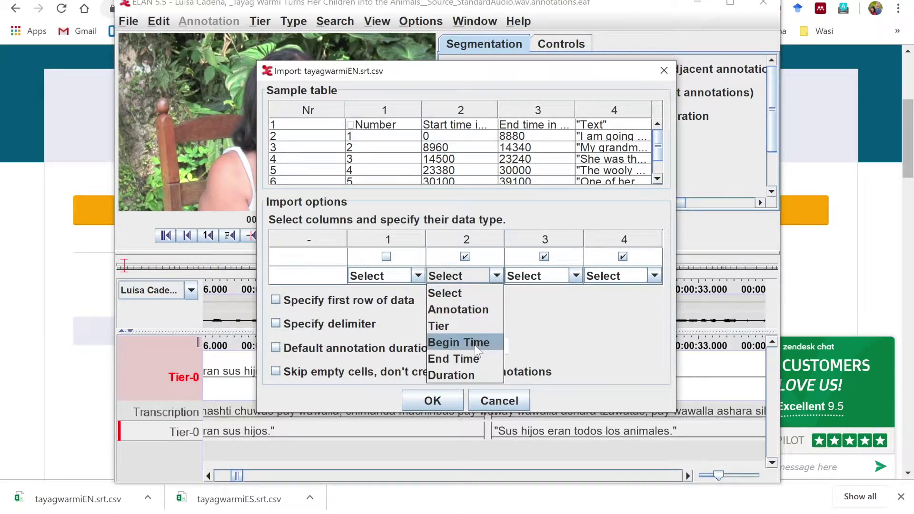
pyautogui.click(458, 342)
pyautogui.click(575, 276)
pyautogui.click(543, 358)
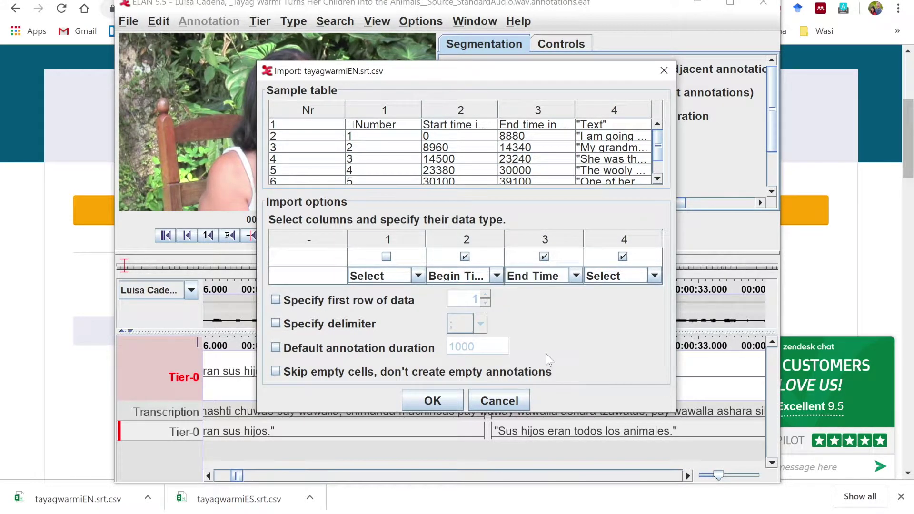
pyautogui.click(653, 277)
pyautogui.click(626, 307)
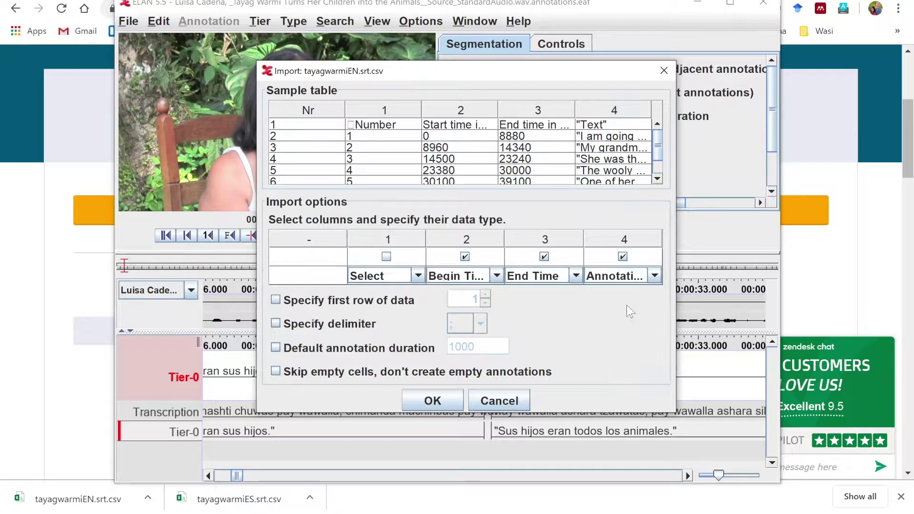
pyautogui.click(439, 399)
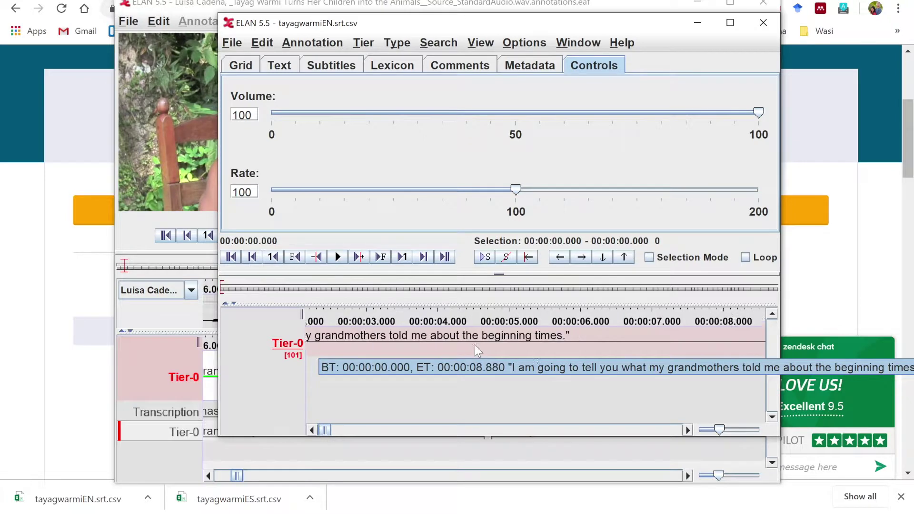
# - Save the imported English transcription as tayagwarmiEN.srt in EAF format in Downloads, and close its window
pyautogui.click(234, 43)
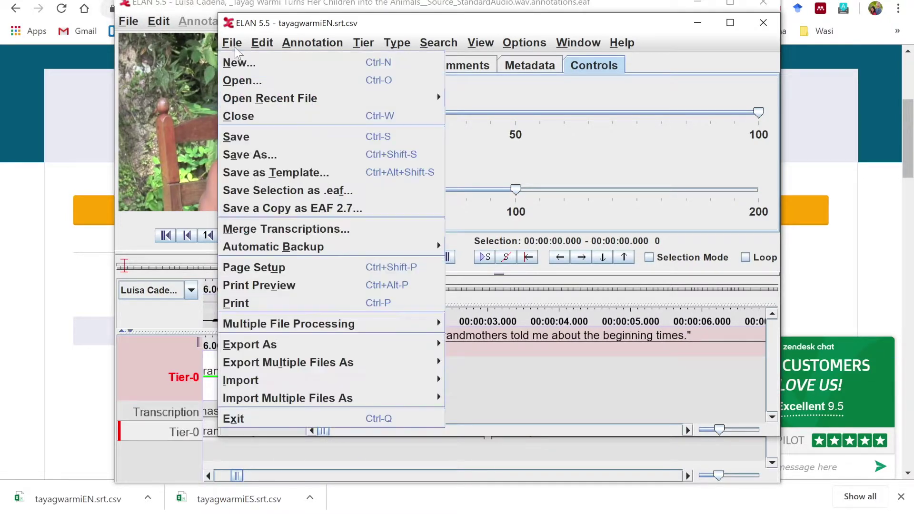
pyautogui.click(278, 155)
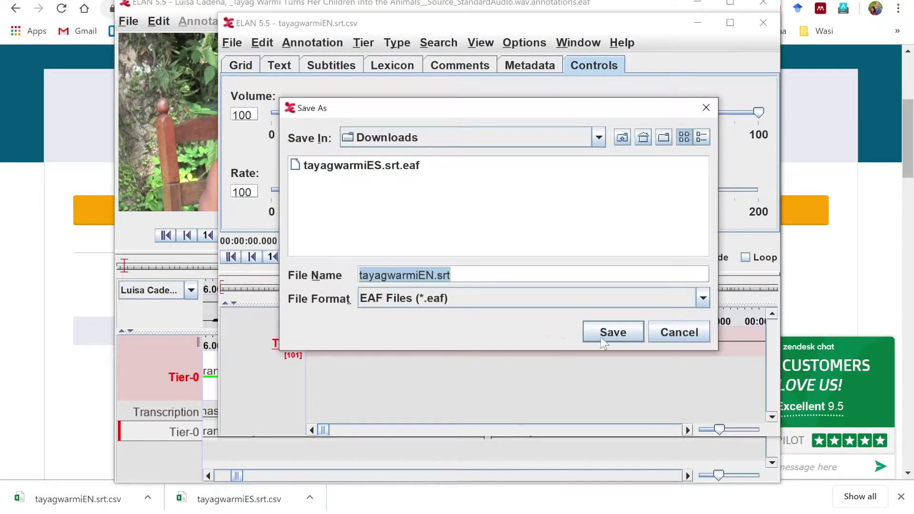
pyautogui.click(628, 331)
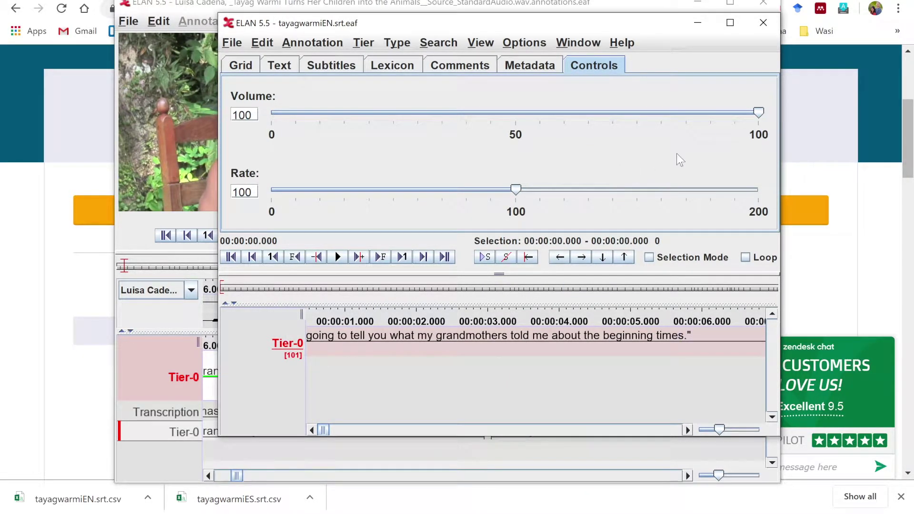
pyautogui.click(762, 23)
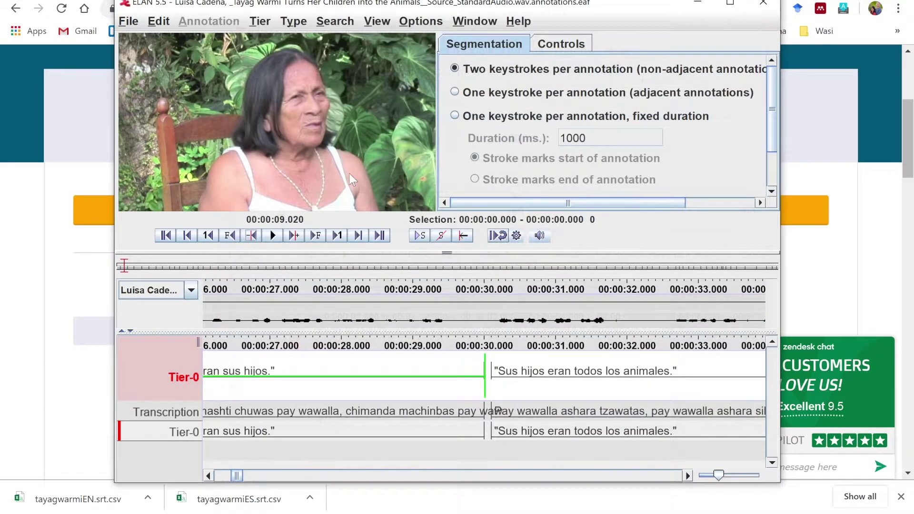
# - Set up merging the current transcription with tayagwarmiEN.srt.eaf from Downloads, overwriting the session's existing StandardAudio annotations file in LC Tayag Warmi as destination
pyautogui.click(139, 25)
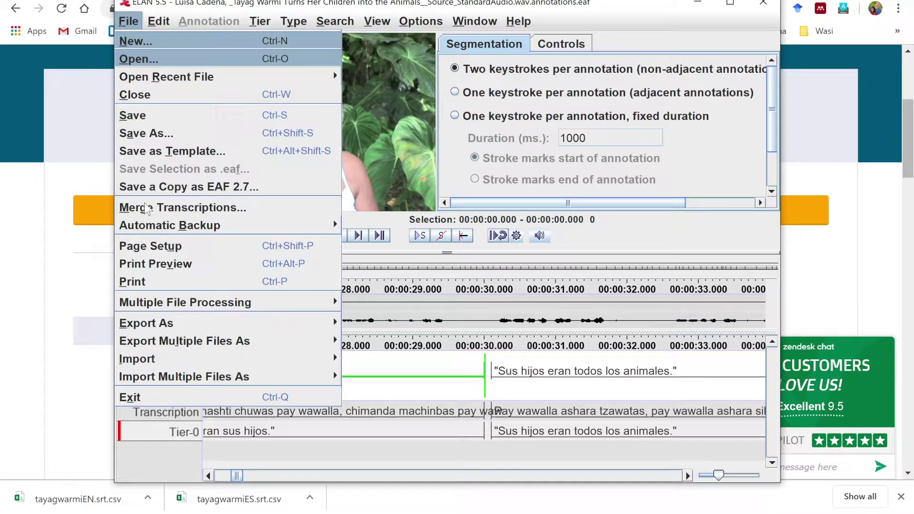
pyautogui.click(193, 210)
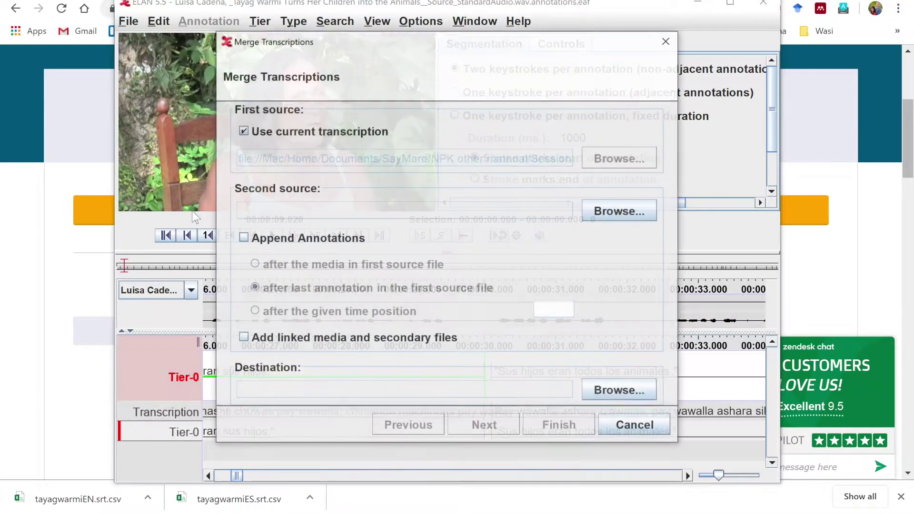
pyautogui.click(606, 212)
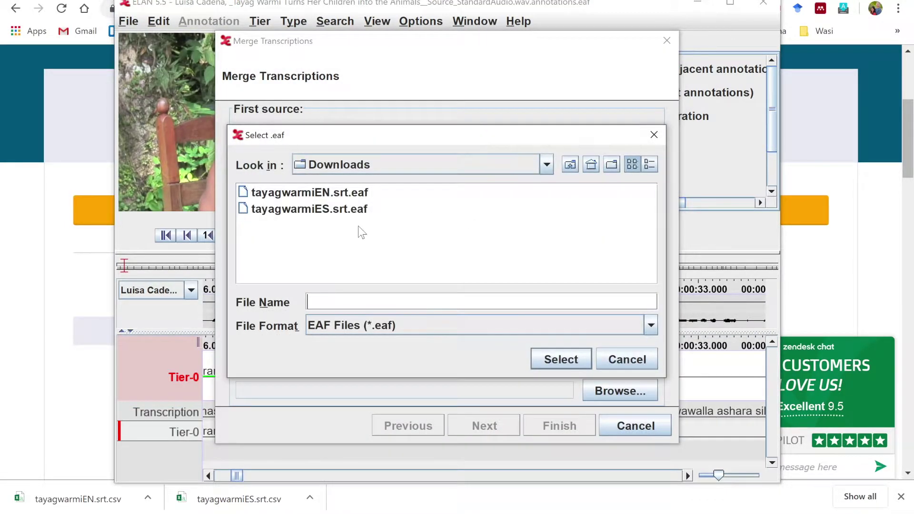
pyautogui.click(310, 192)
pyautogui.click(556, 359)
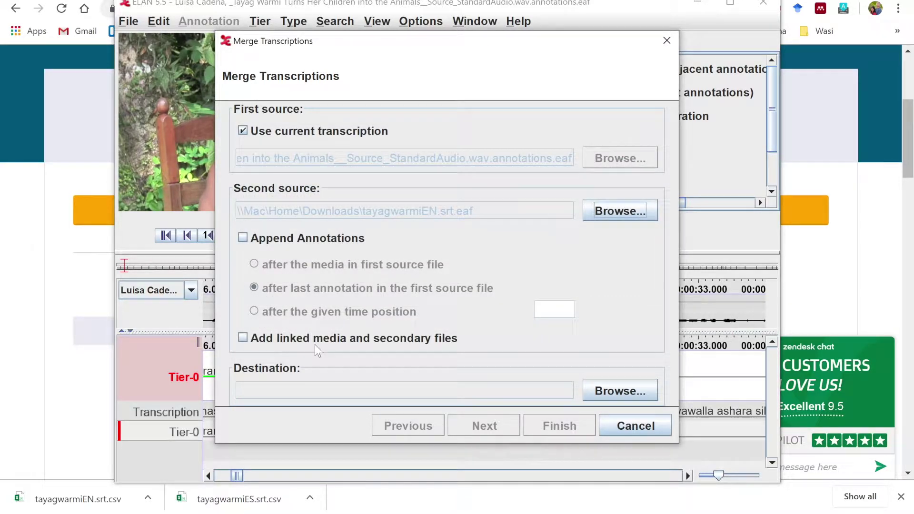
pyautogui.click(586, 393)
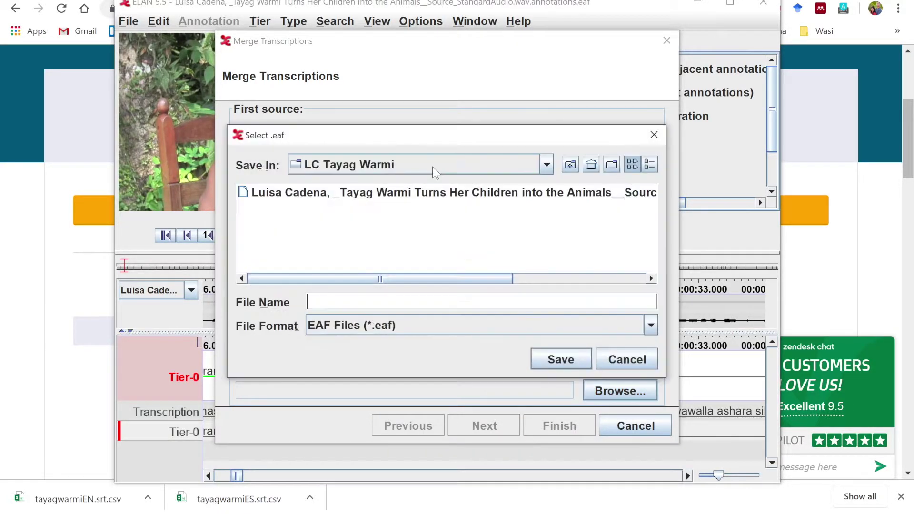
pyautogui.click(445, 197)
pyautogui.click(546, 364)
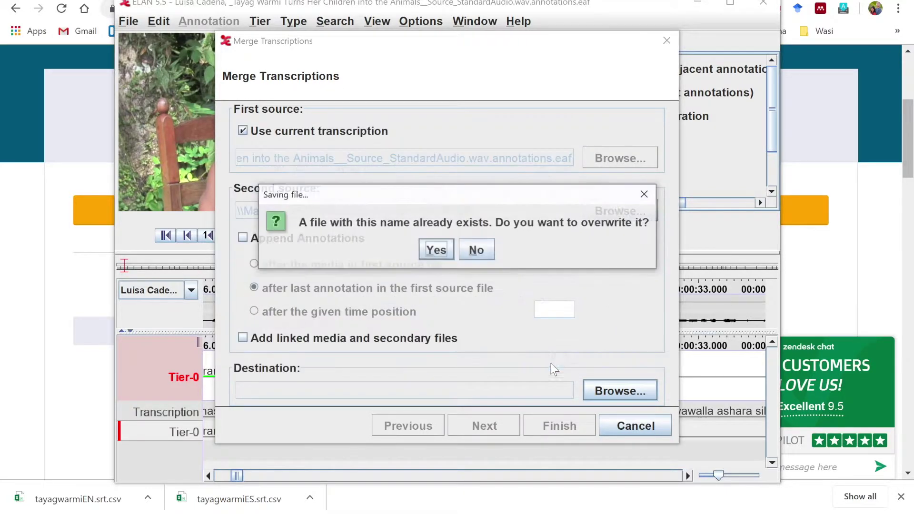
pyautogui.click(440, 243)
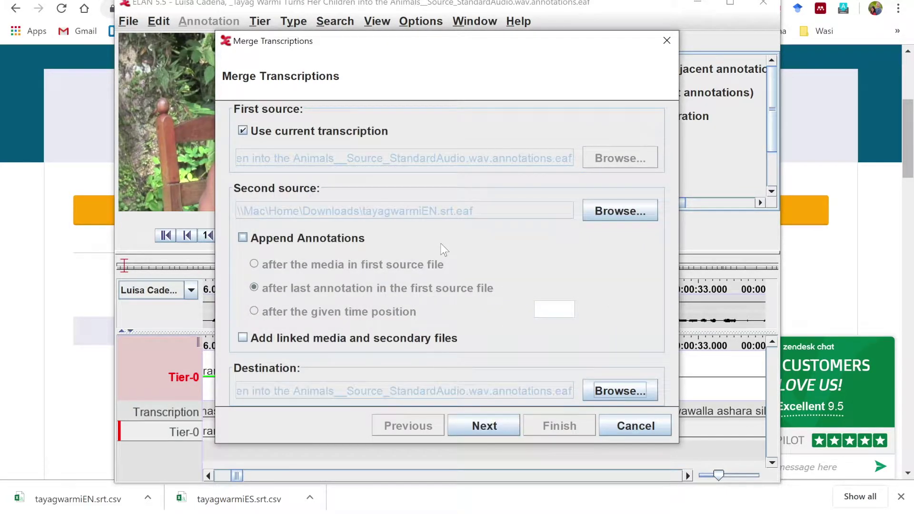
# - Merge Tier-0 from the second source without overwriting existing tiers, and maximize the merged transcription's window
pyautogui.click(475, 419)
pyautogui.click(238, 382)
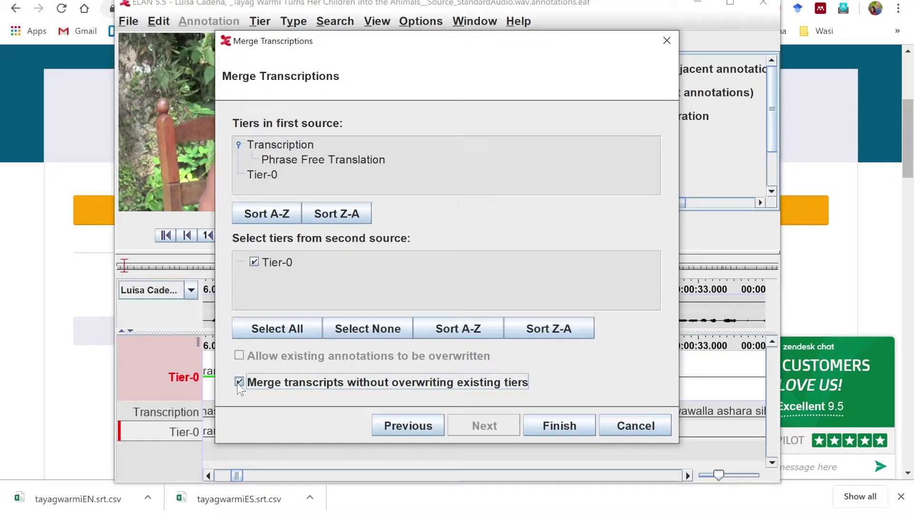
pyautogui.click(553, 426)
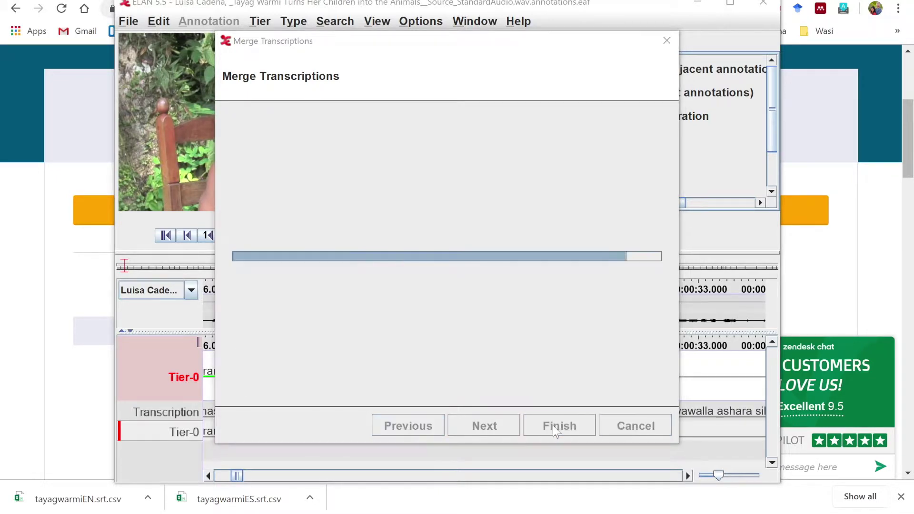
pyautogui.click(425, 280)
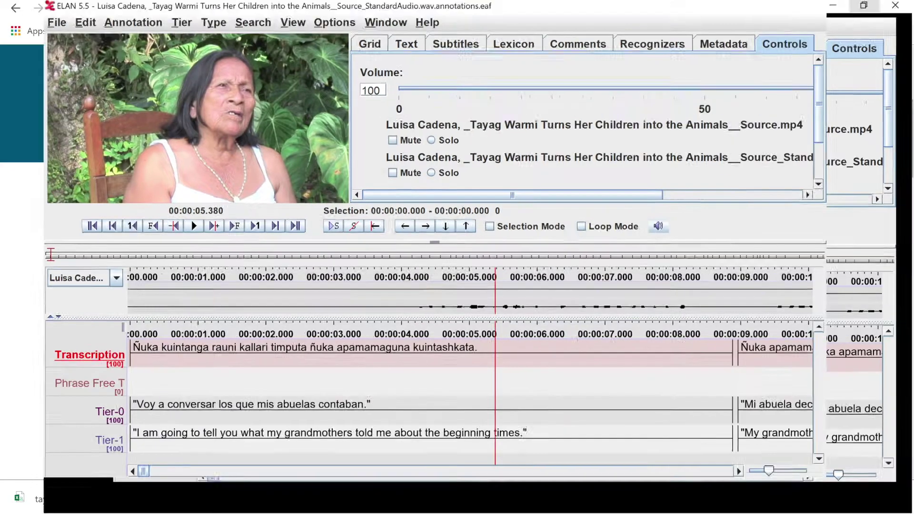
pyautogui.press('super+Up')
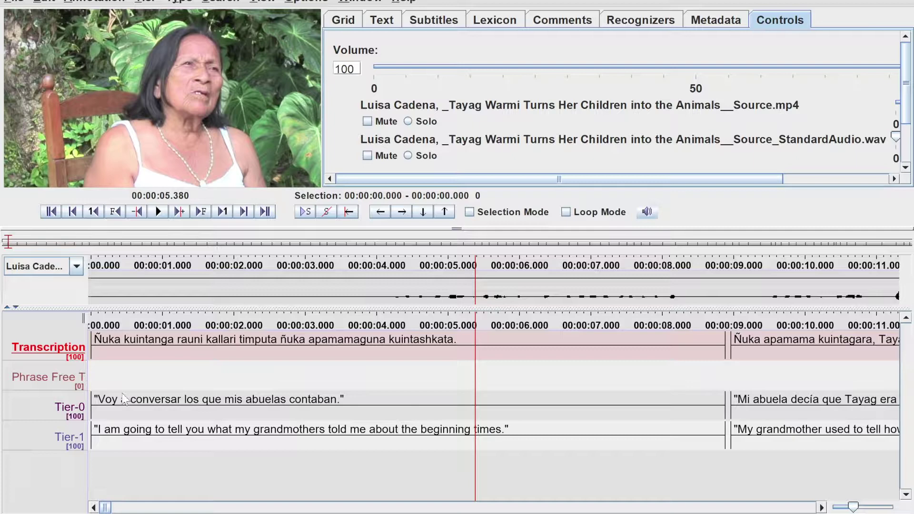
# - Check which tier types can be assigned to Tier-0 in its tier attributes, and leave without changing anything
pyautogui.moveTo(71, 417)
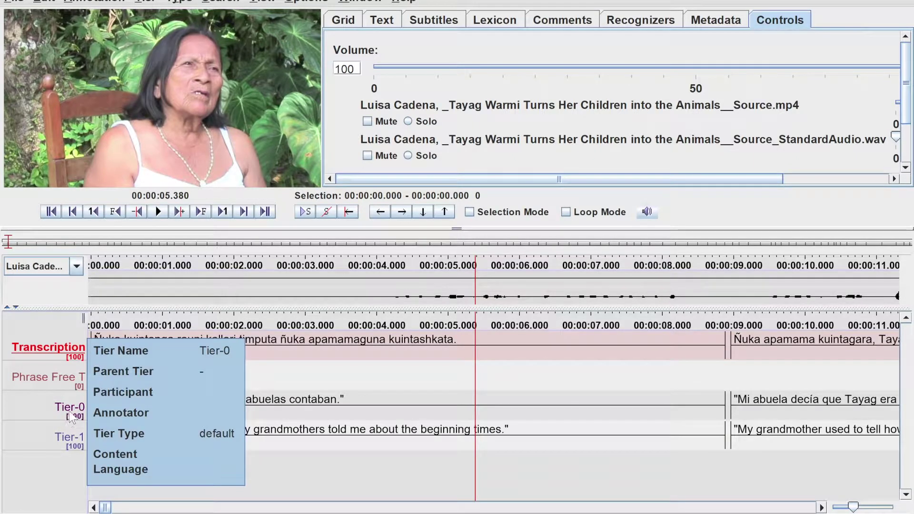
pyautogui.click(144, 2)
pyautogui.click(192, 40)
pyautogui.click(203, 128)
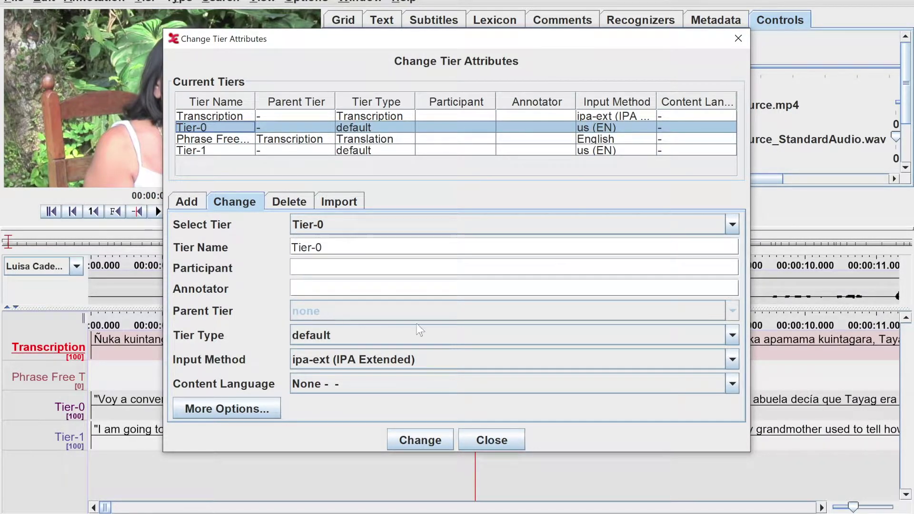
pyautogui.click(736, 336)
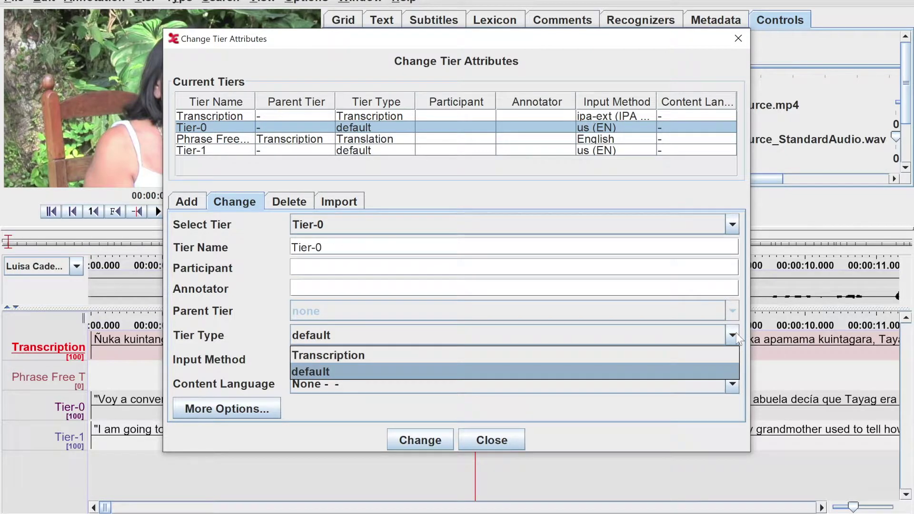
pyautogui.click(733, 336)
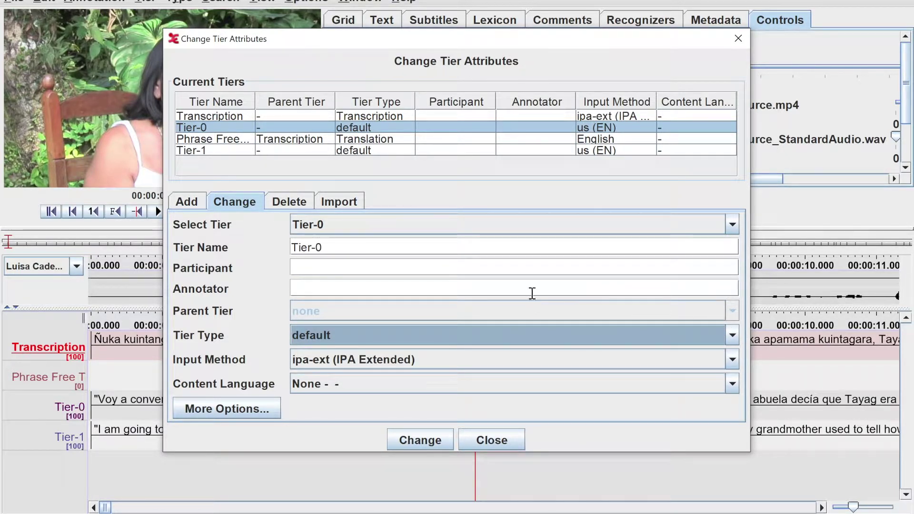
pyautogui.click(512, 430)
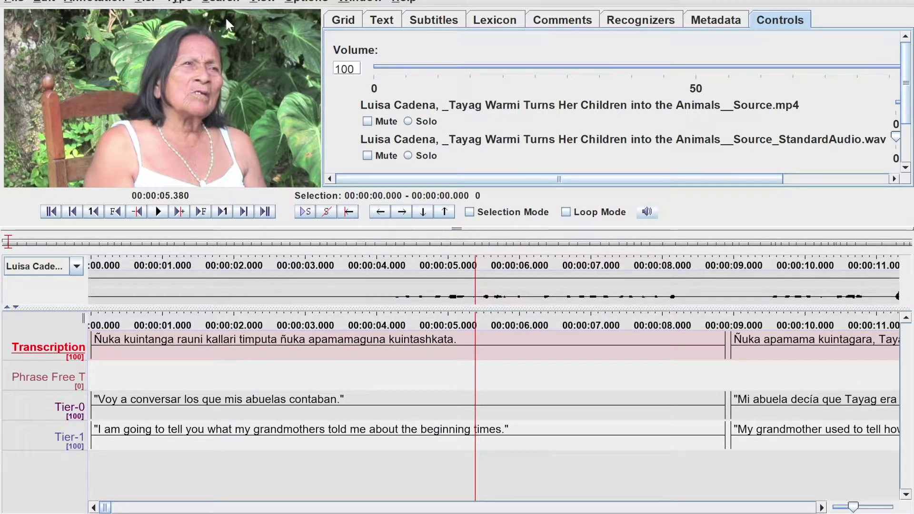
# - Copy Tier-0 as a child of the Transcription tier, using the tier type Translation
pyautogui.click(151, 2)
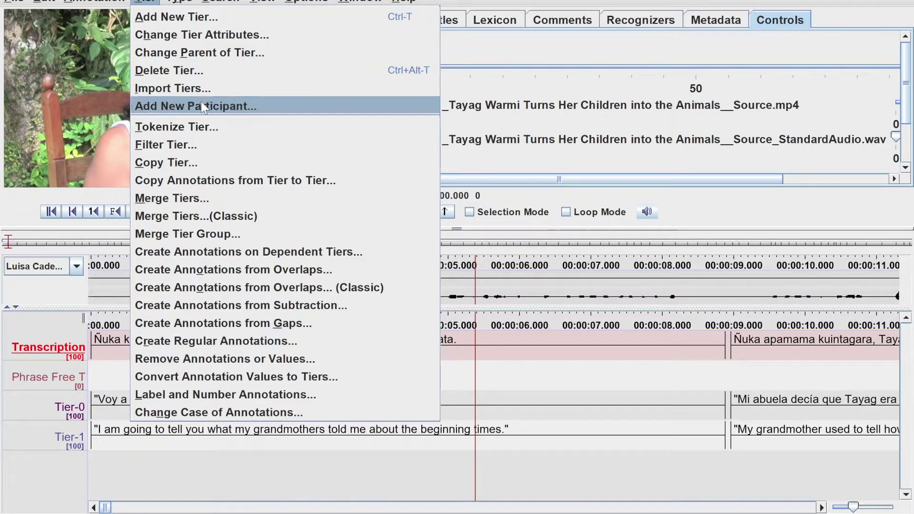
pyautogui.click(203, 165)
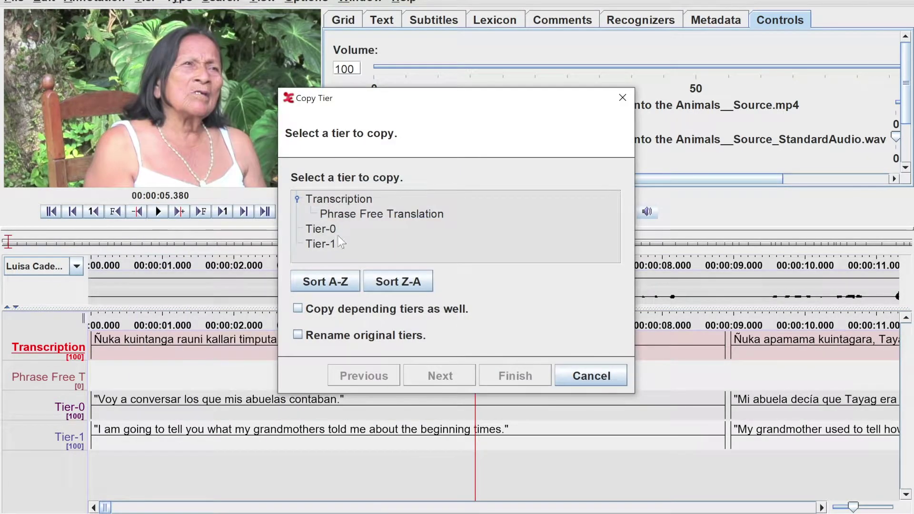
pyautogui.click(333, 230)
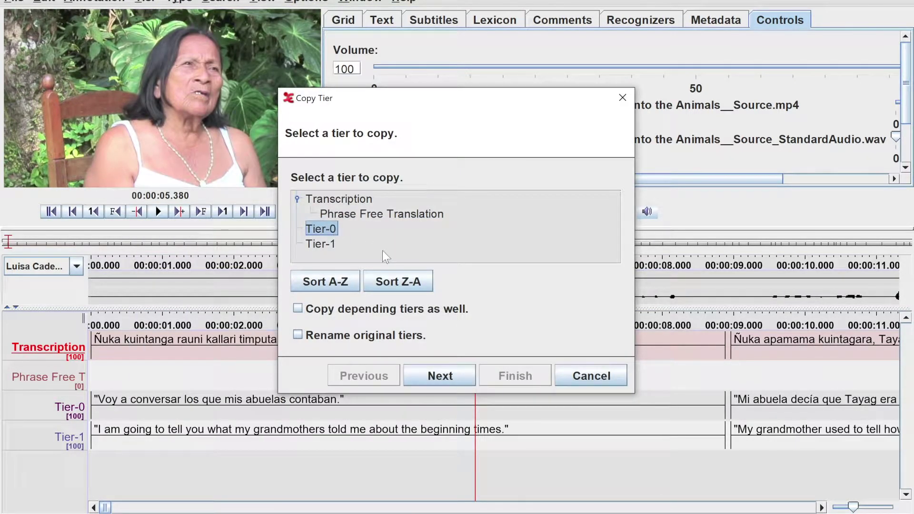
pyautogui.click(436, 374)
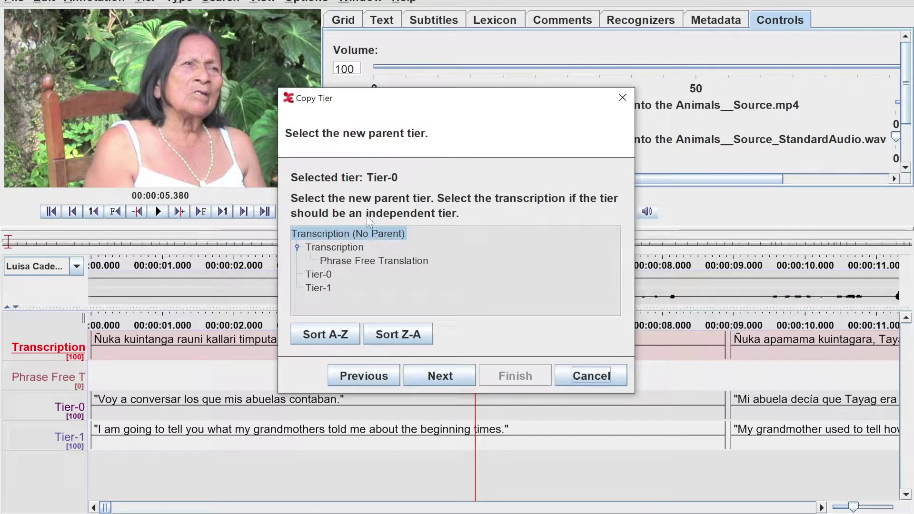
pyautogui.click(337, 247)
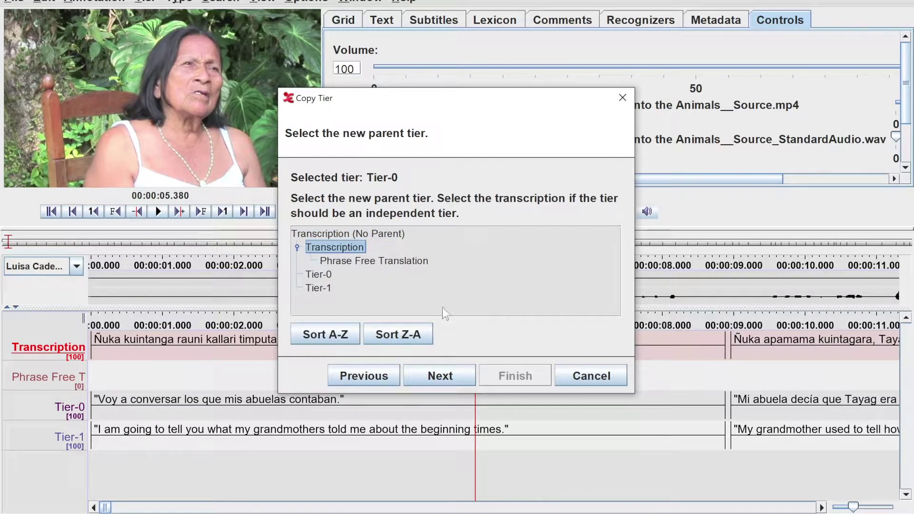
pyautogui.click(449, 376)
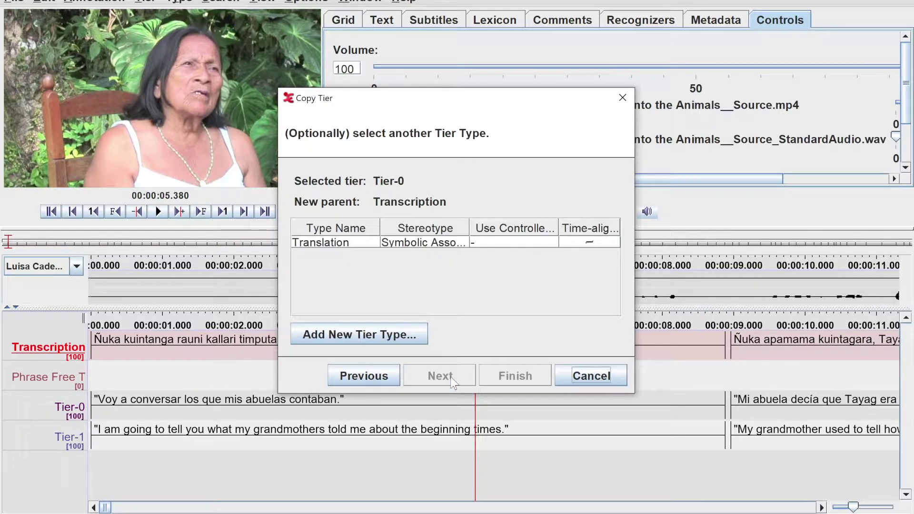
pyautogui.click(414, 248)
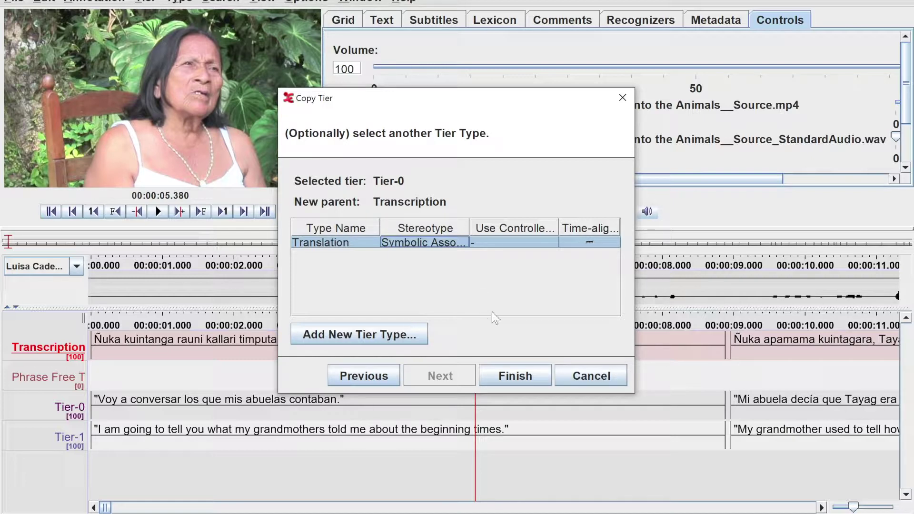
pyautogui.click(510, 370)
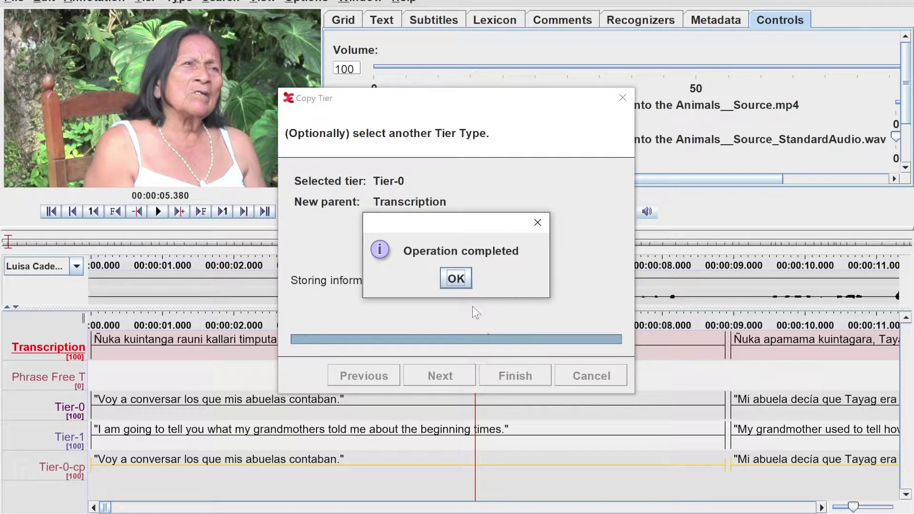
pyautogui.click(454, 279)
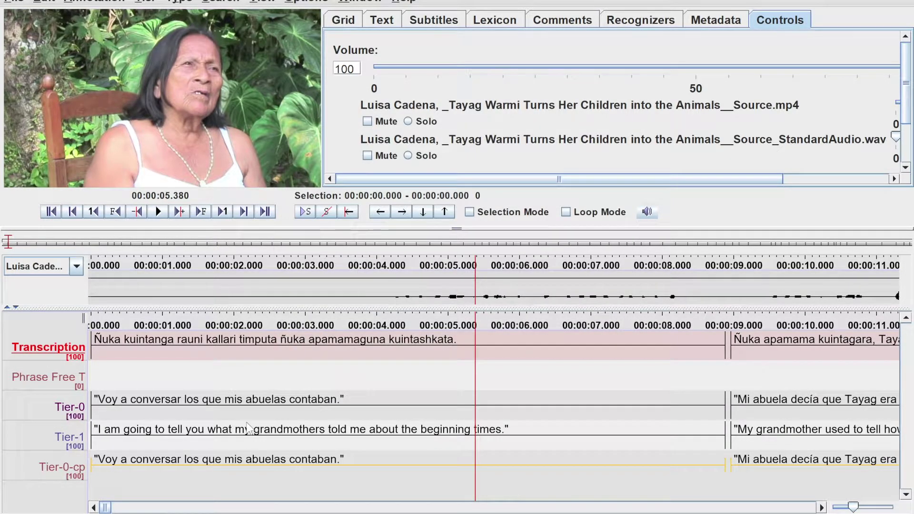
# - Copy Tier-1 as a child of the Transcription tier, using the tier type Translation
pyautogui.click(152, 5)
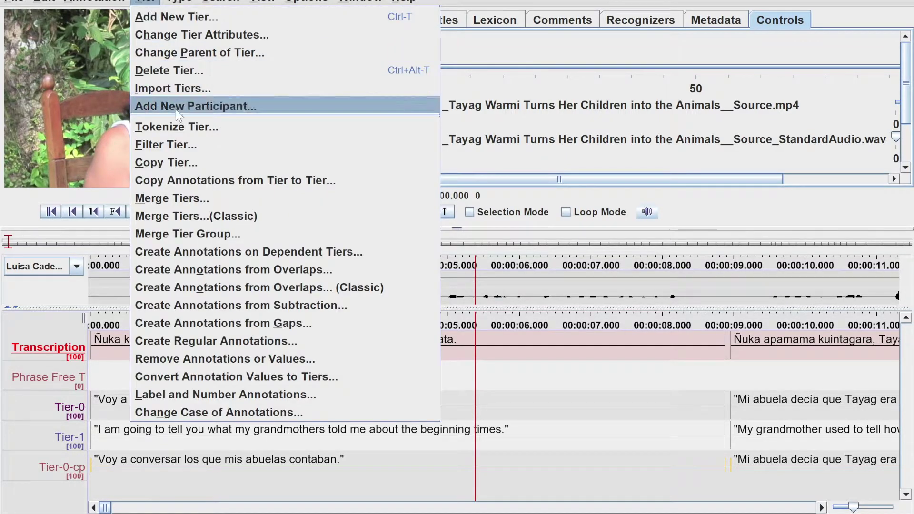
pyautogui.click(199, 162)
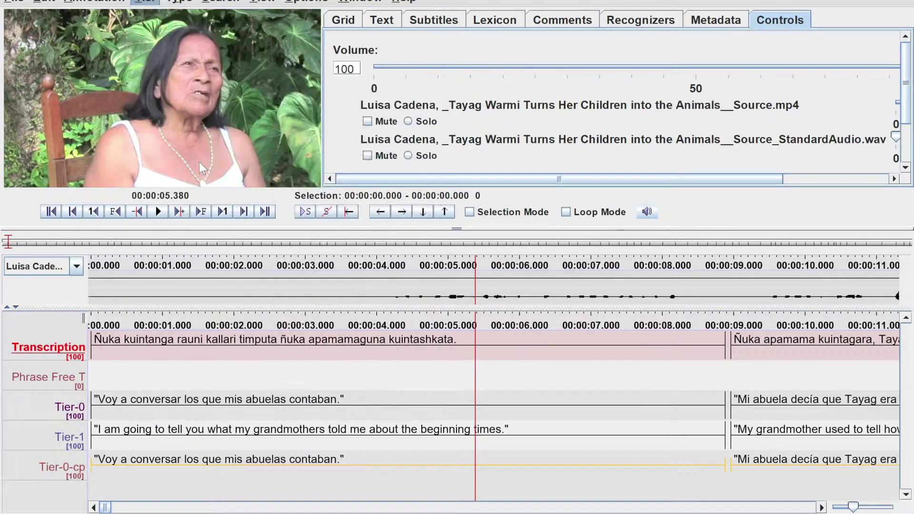
pyautogui.click(333, 259)
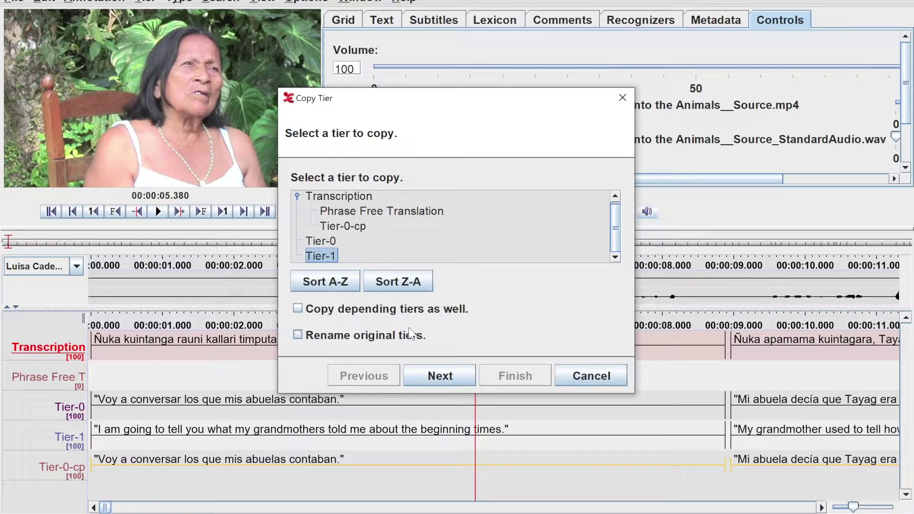
pyautogui.click(446, 373)
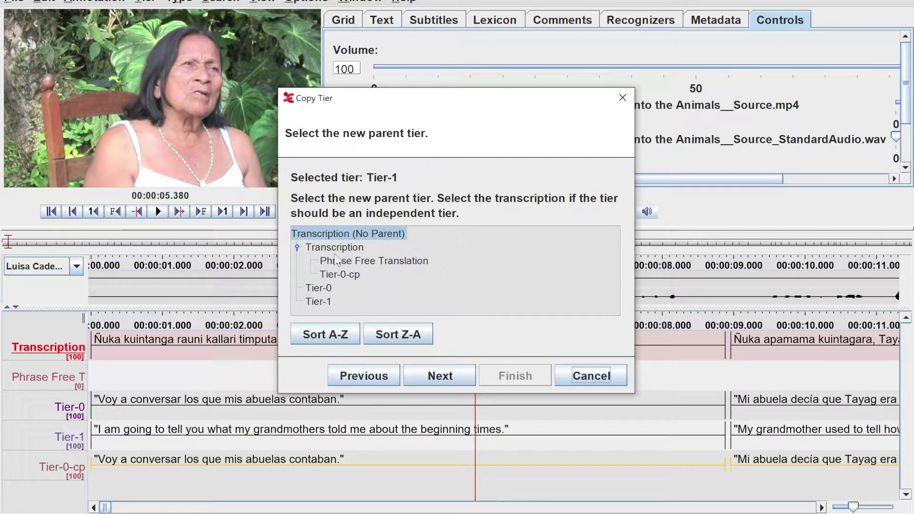
pyautogui.click(332, 248)
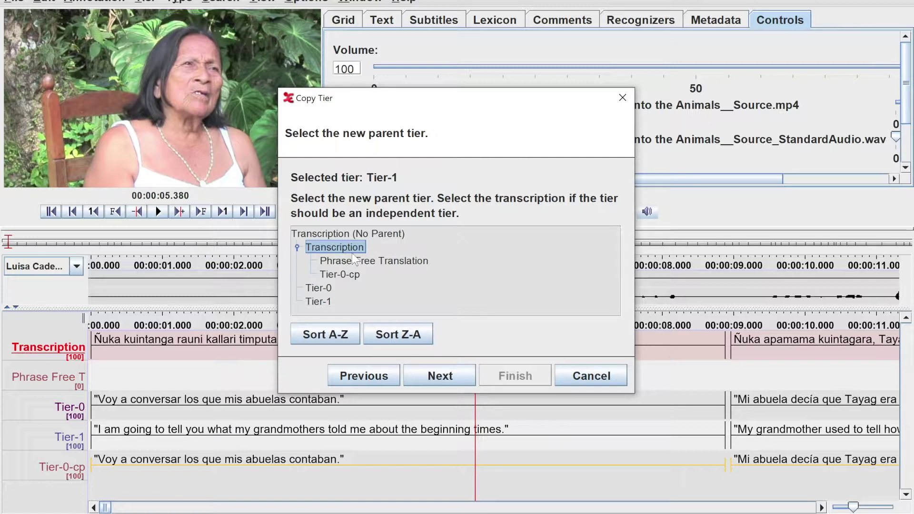
pyautogui.click(433, 376)
pyautogui.click(427, 242)
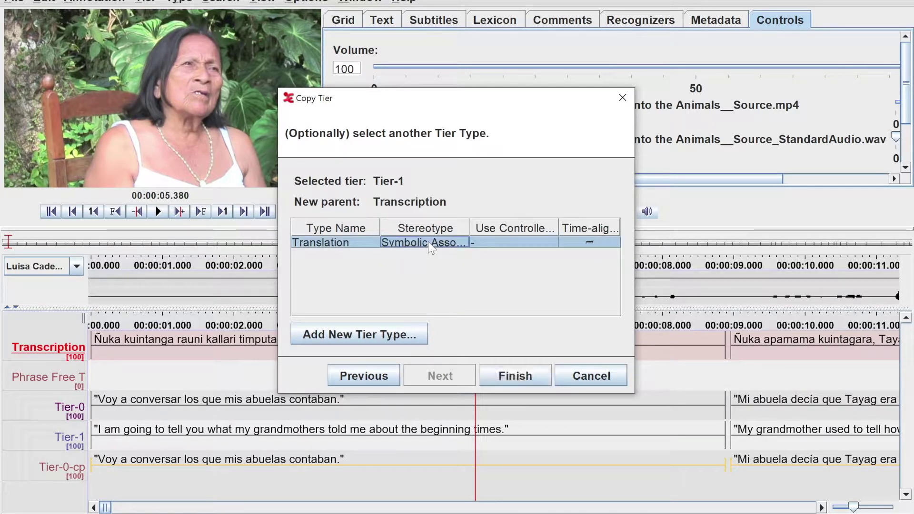
pyautogui.click(510, 372)
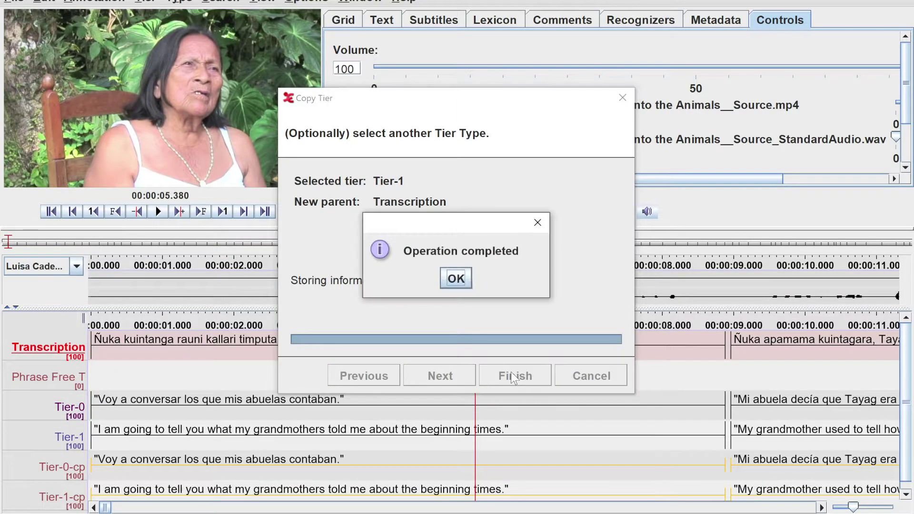
pyautogui.click(454, 276)
# - Delete the original independent Tier-0 from the merged transcription
pyautogui.scroll(-1, 370, 370)
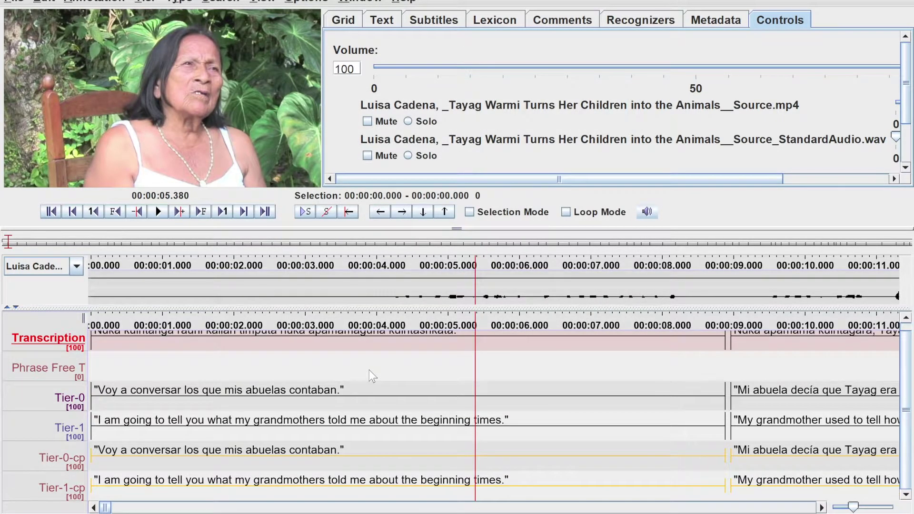
pyautogui.scroll(1, 369, 369)
pyautogui.scroll(-1, 370, 370)
pyautogui.click(138, 1)
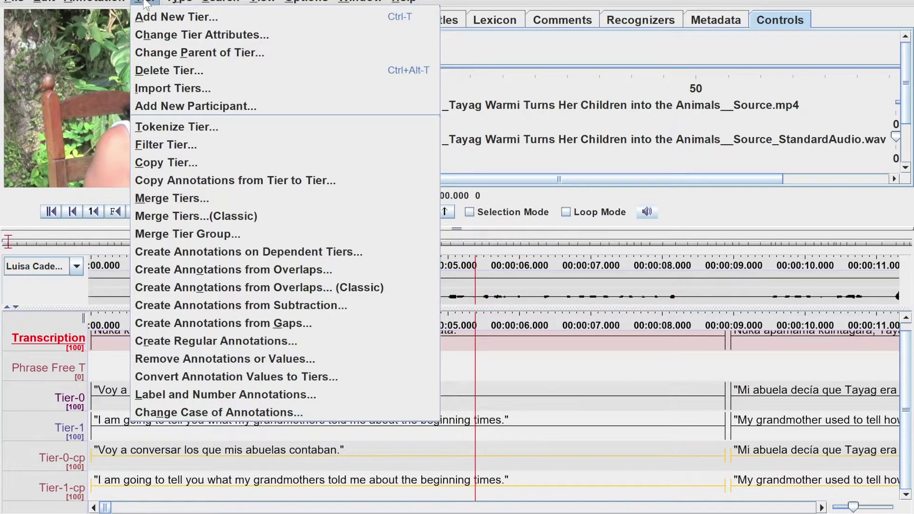
pyautogui.click(156, 33)
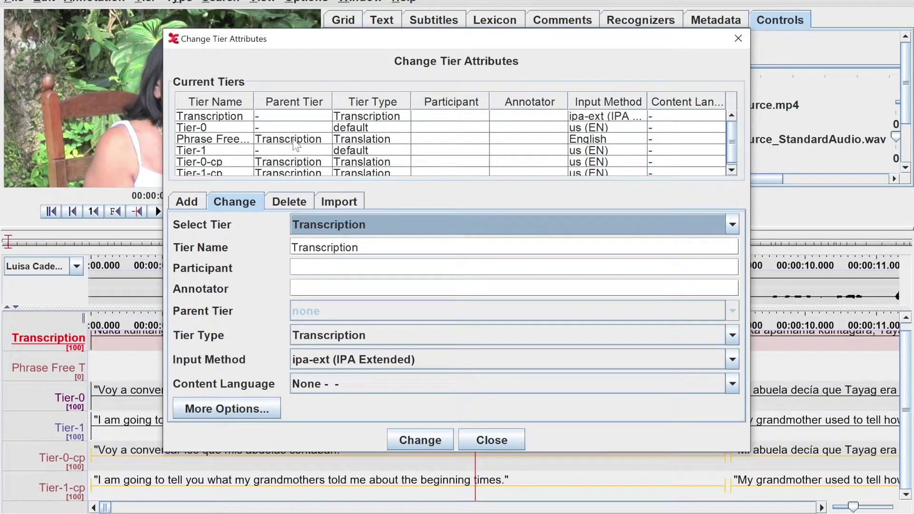
pyautogui.click(213, 151)
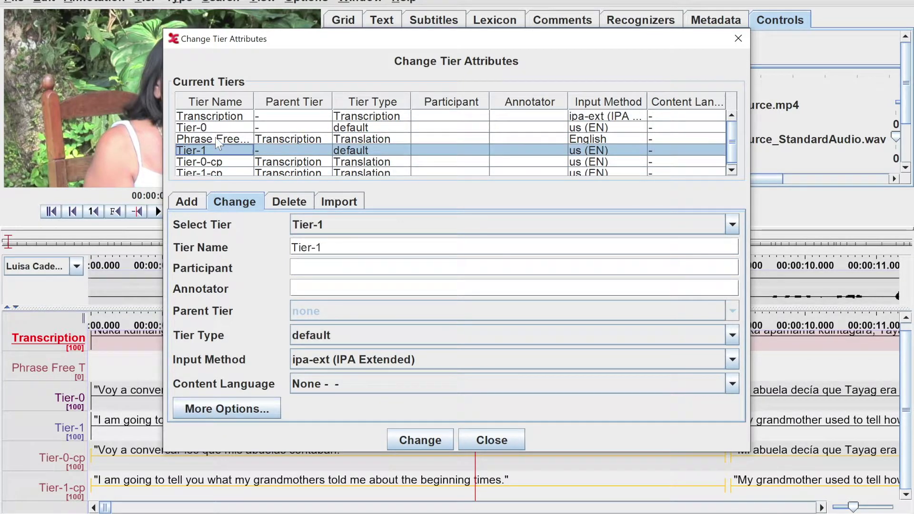
pyautogui.click(224, 127)
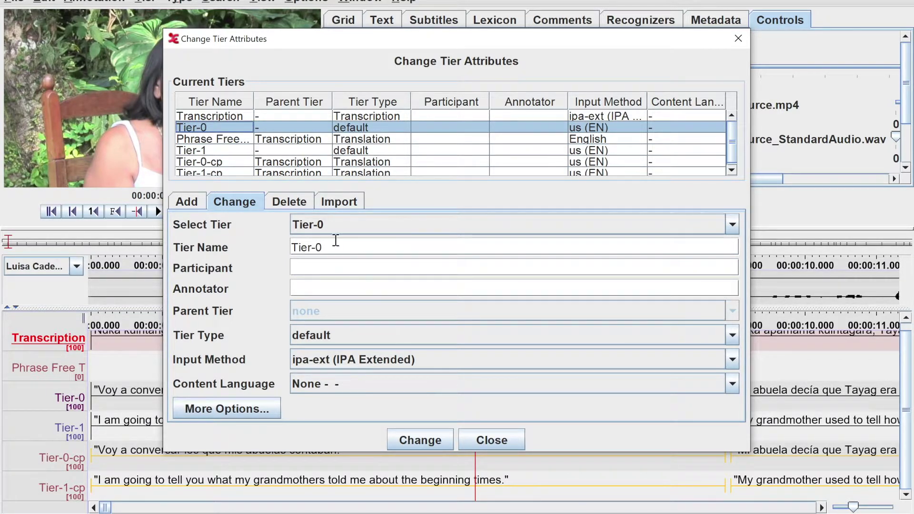
pyautogui.click(288, 202)
pyautogui.click(422, 438)
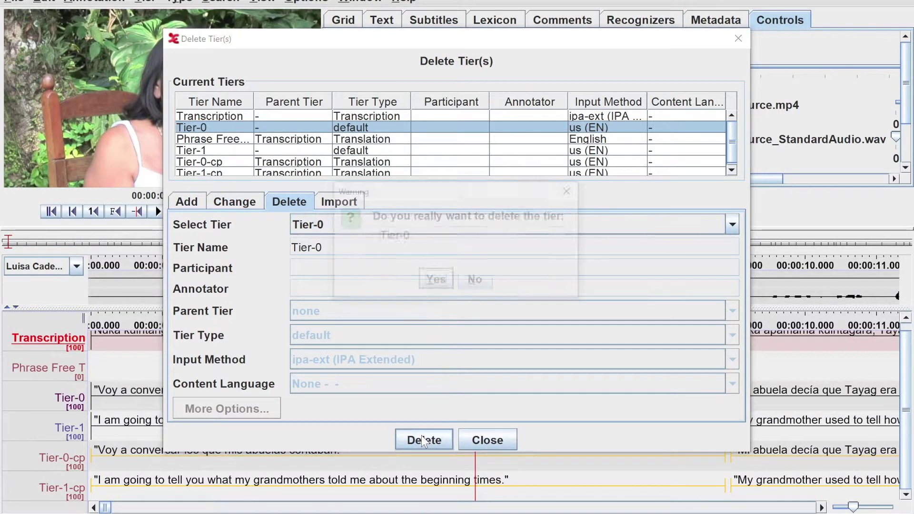
pyautogui.click(435, 280)
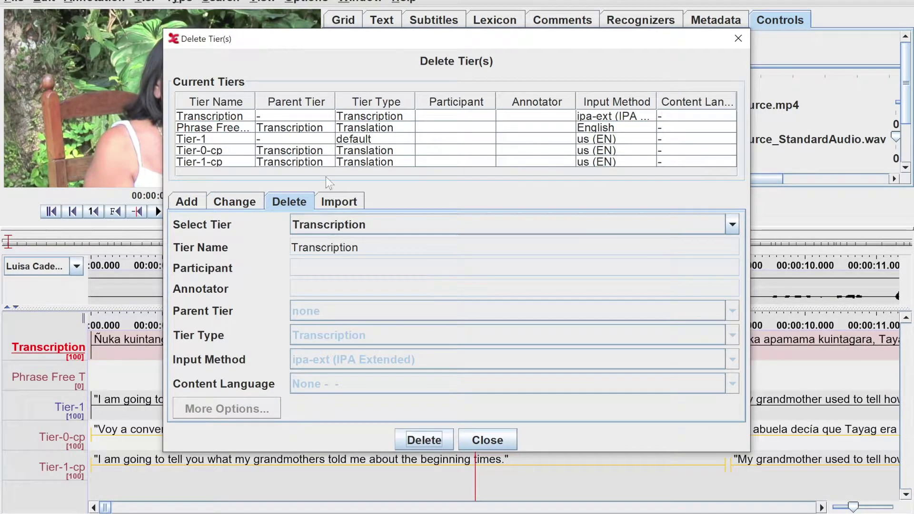
# - Delete the original independent Tier-1 as well, keeping its copy under Transcription
pyautogui.click(300, 141)
pyautogui.click(421, 438)
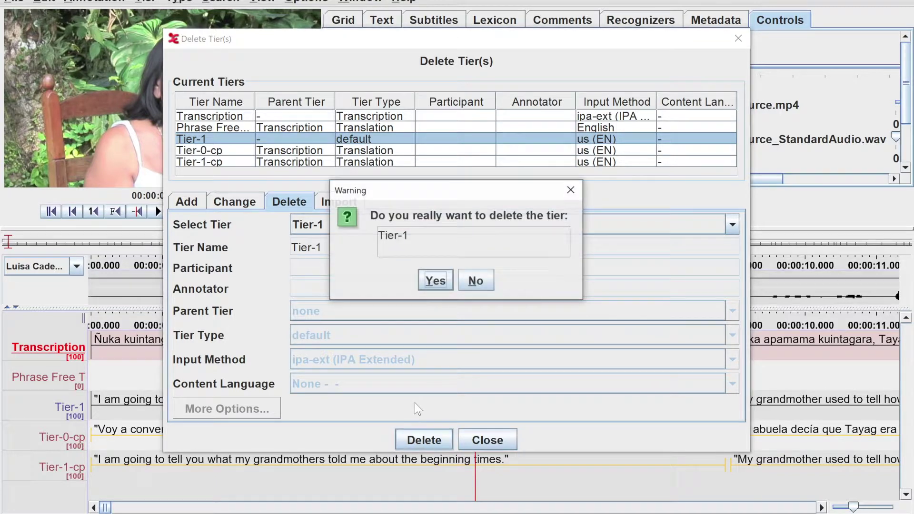
pyautogui.click(435, 280)
# - Delete the empty Phrase Free Translation tier so that its name can be reused
pyautogui.click(228, 139)
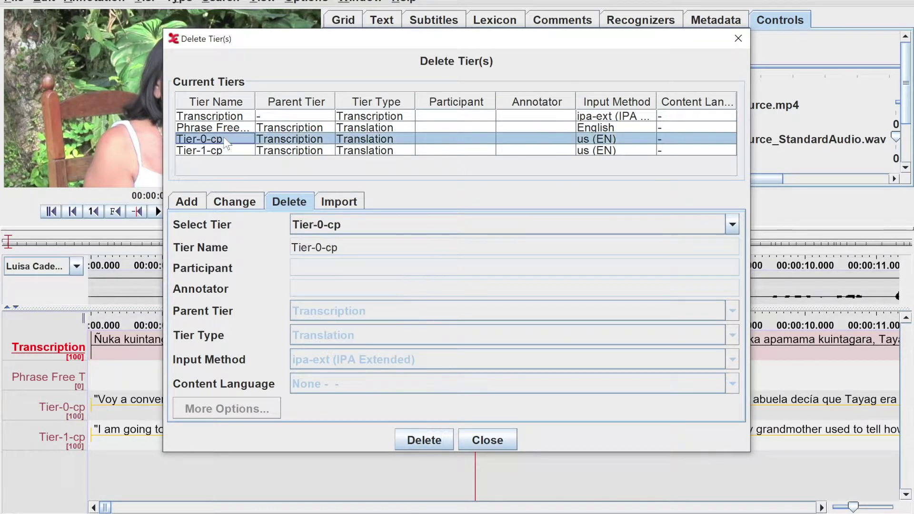
pyautogui.click(226, 149)
pyautogui.click(229, 139)
pyautogui.click(241, 129)
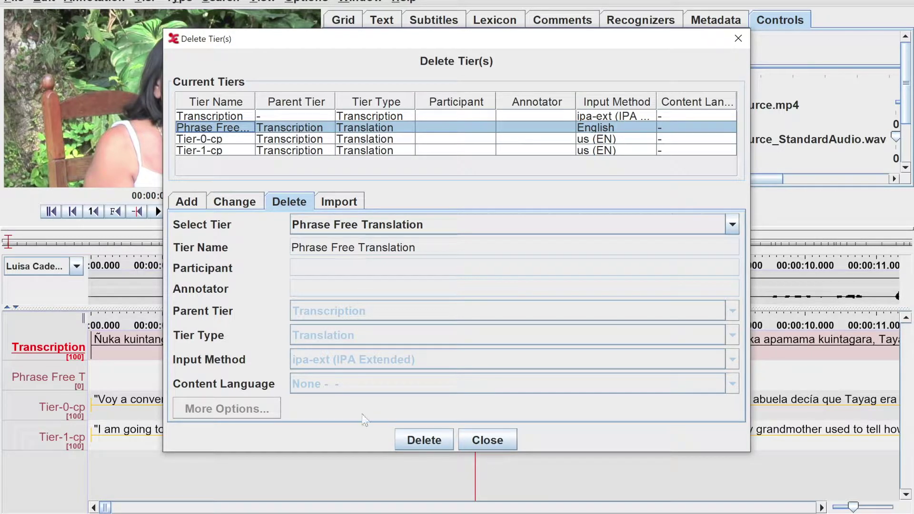
pyautogui.click(434, 442)
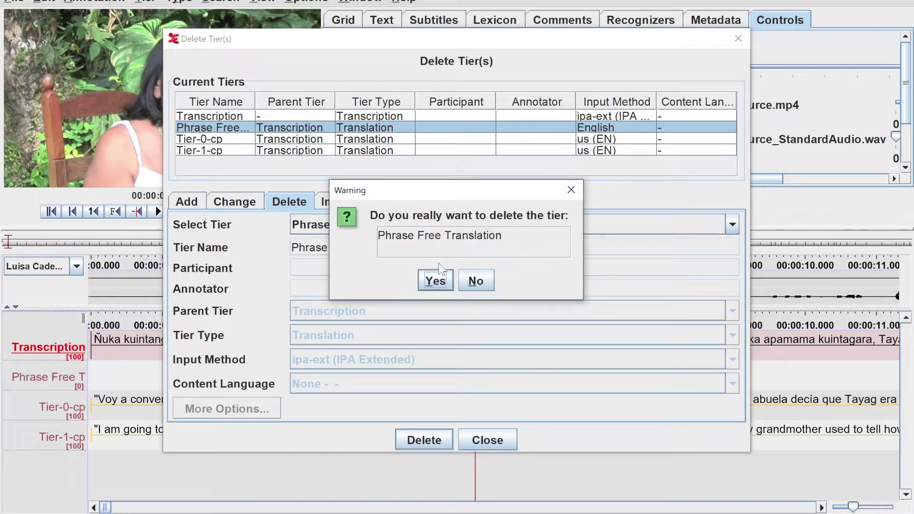
pyautogui.click(435, 279)
# - Enter Phrase Free Translation as the new tier name for Tier-0-cp in the tier attributes
pyautogui.click(304, 128)
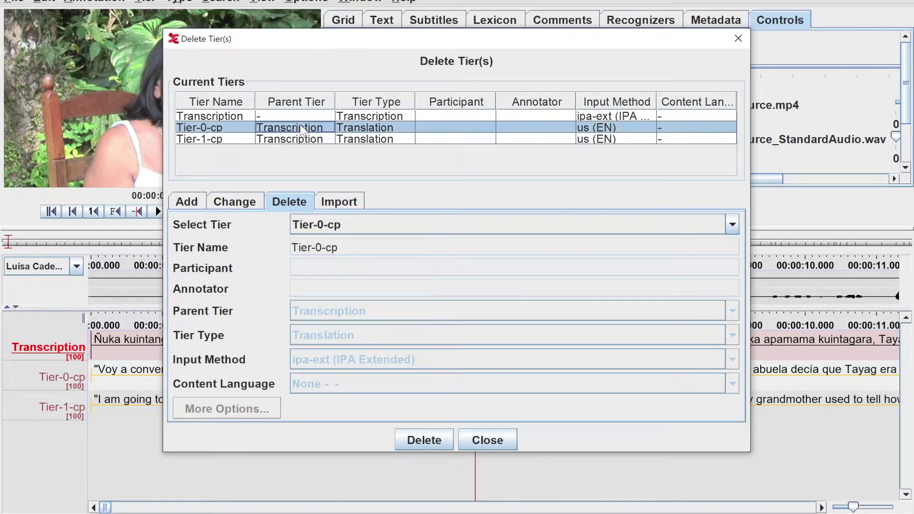
pyautogui.click(231, 202)
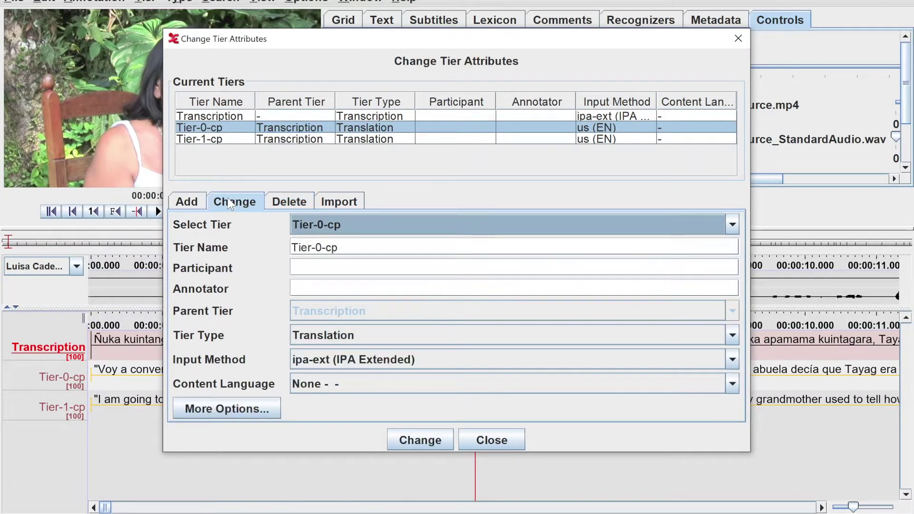
pyautogui.click(380, 249)
pyautogui.press('BackSpace')
pyautogui.press('BackSpace')
pyautogui.press('BackSpace')
pyautogui.press('BackSpace')
pyautogui.press('BackSpace')
pyautogui.press('BackSpace')
pyautogui.write('Phrase ')
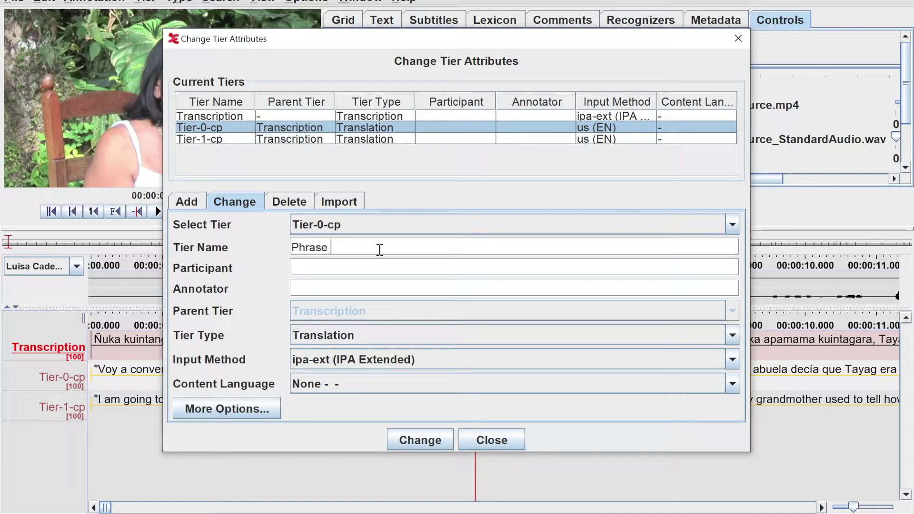
pyautogui.write('Free Translation')
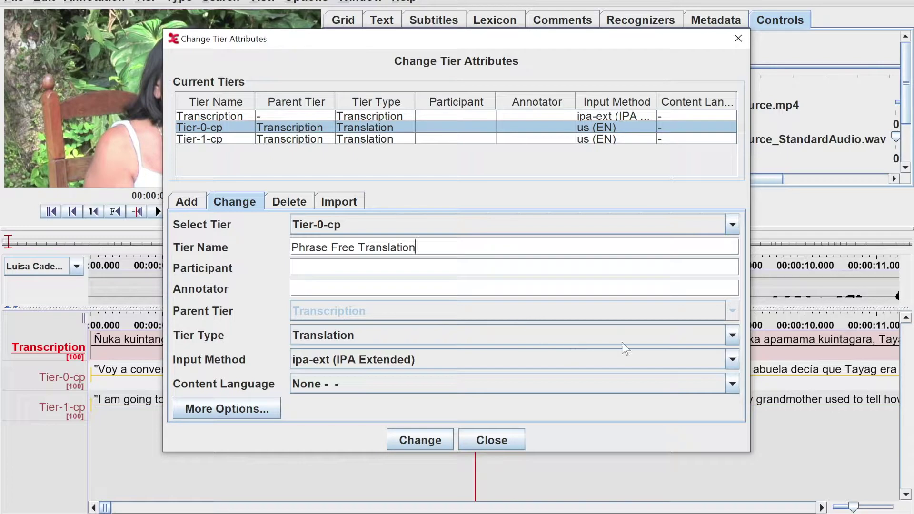
# - Set the tier's input method to English (United States) and its content language to Spanish; Castilian (spa), and apply the changes
pyautogui.click(731, 359)
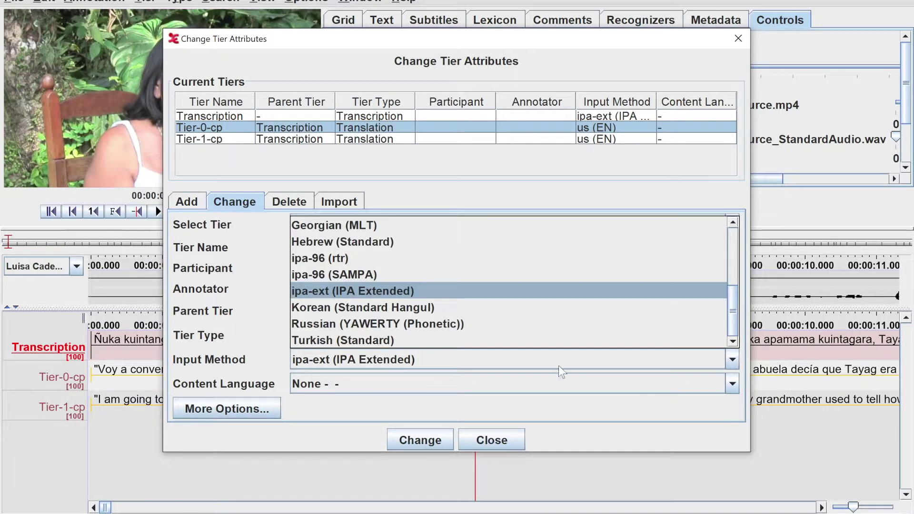
pyautogui.scroll(4, 513, 264)
pyautogui.click(475, 243)
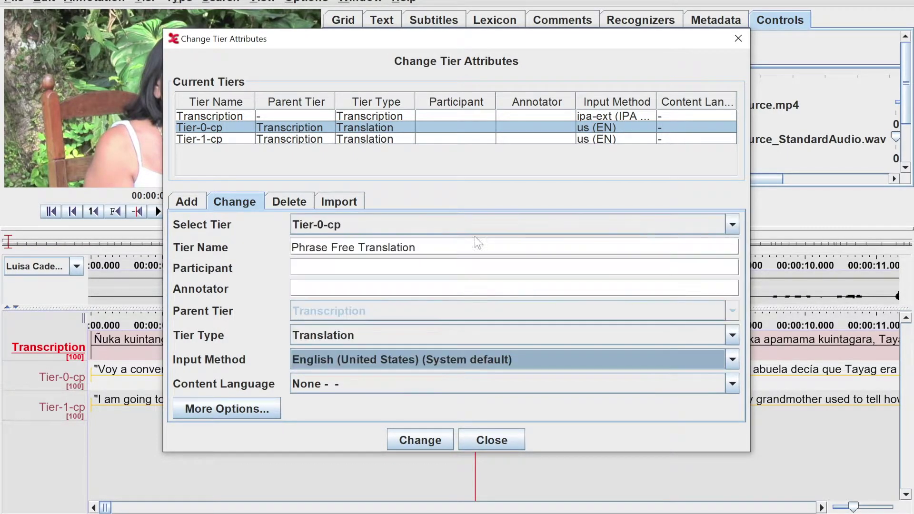
pyautogui.click(424, 390)
pyautogui.scroll(1, 422, 290)
pyautogui.click(398, 256)
pyautogui.click(431, 439)
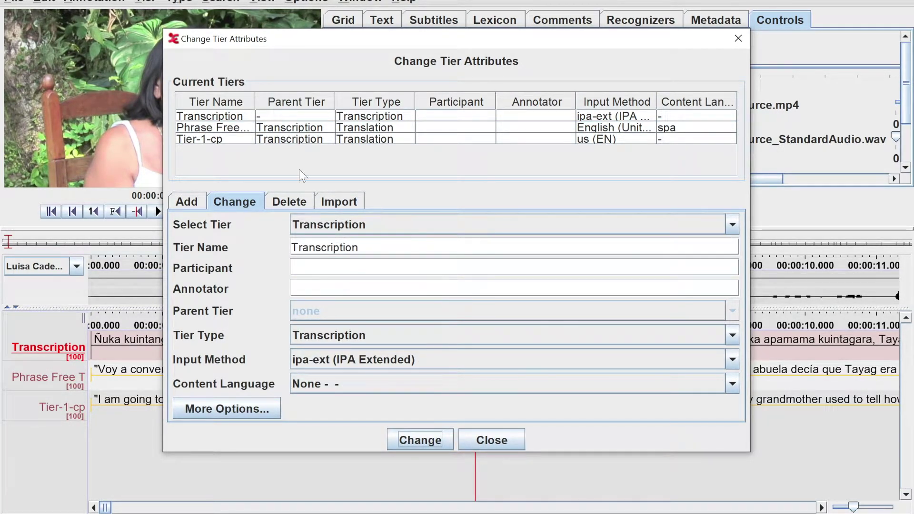
# - Select Tier-1-cp and enter Phrase Free Translation as its tier name
pyautogui.click(288, 139)
pyautogui.click(359, 248)
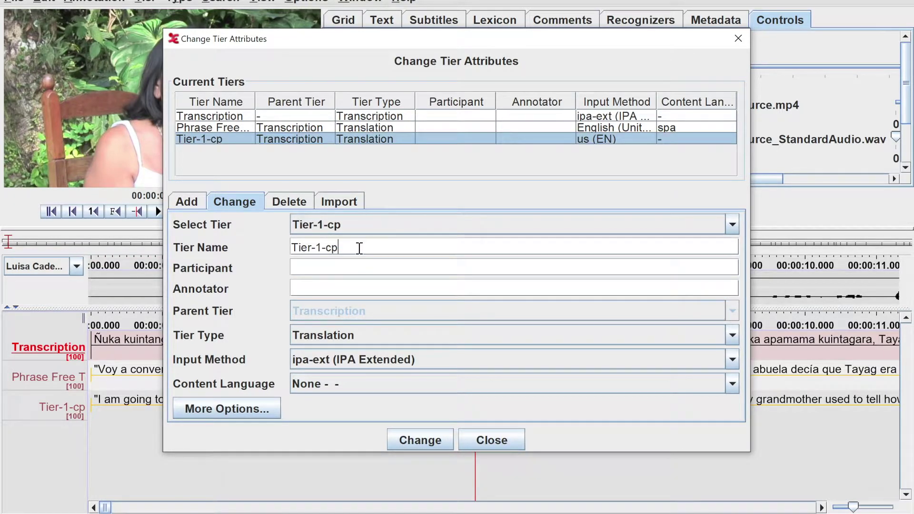
pyautogui.press('BackSpace')
pyautogui.press('BackSpace')
pyautogui.press('BackSpace')
pyautogui.press('BackSpace')
pyautogui.press('BackSpace')
pyautogui.press('BackSpace')
pyautogui.press('BackSpace')
pyautogui.press('BackSpace')
pyautogui.write('Phra')
pyautogui.write('Translation')
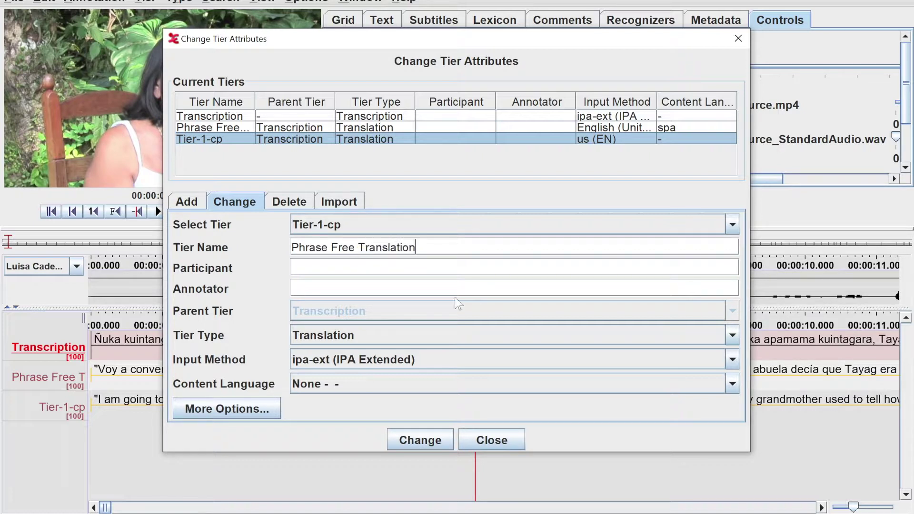
# - Set Tier-1-cp's input method to English (United States) and its content language to English (eng)
pyautogui.click(732, 360)
pyautogui.scroll(2, 538, 307)
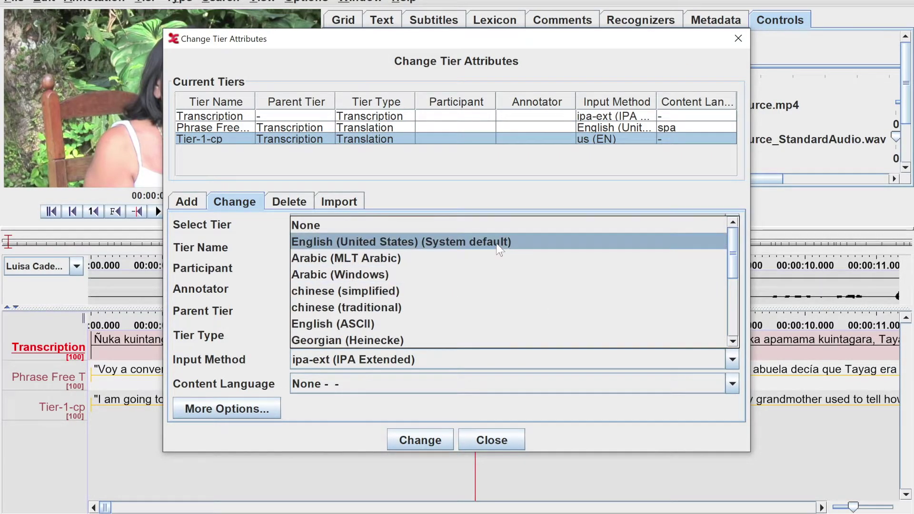
pyautogui.click(523, 241)
pyautogui.click(439, 384)
pyautogui.scroll(1, 439, 303)
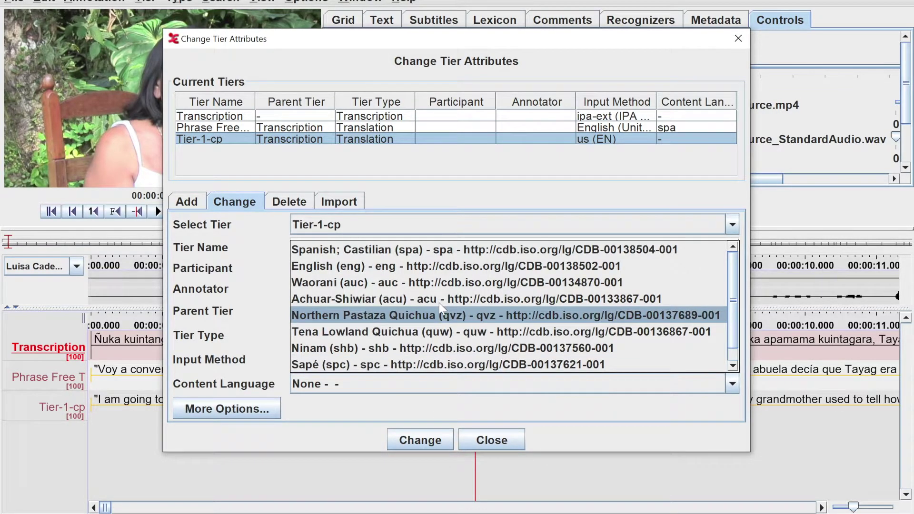
pyautogui.click(421, 267)
# - Extend Tier-1-cp's new name to Phrase Free Translation (English) and apply the attribute changes
pyautogui.click(419, 443)
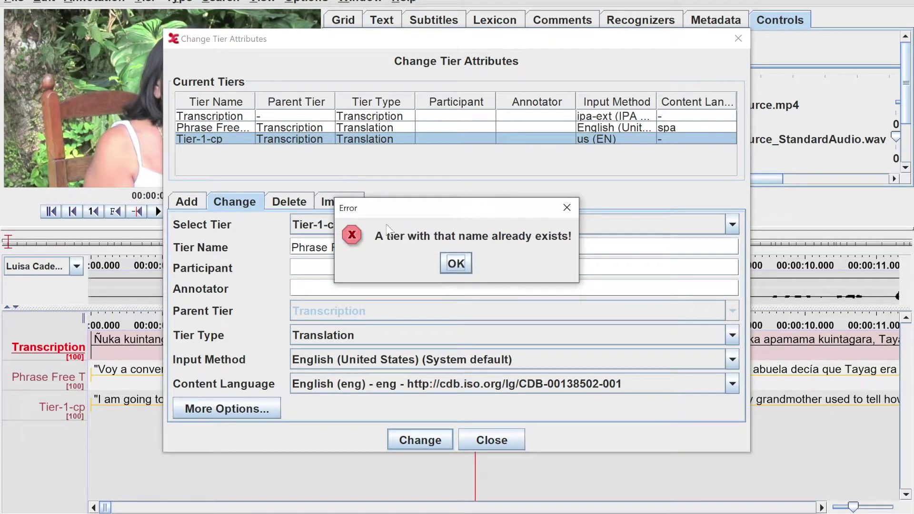
pyautogui.click(452, 265)
pyautogui.write('(English)')
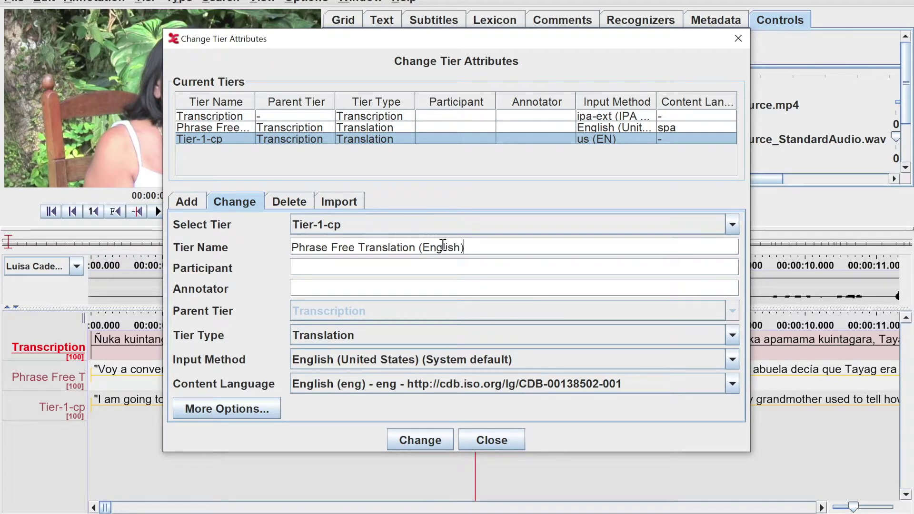
pyautogui.click(429, 444)
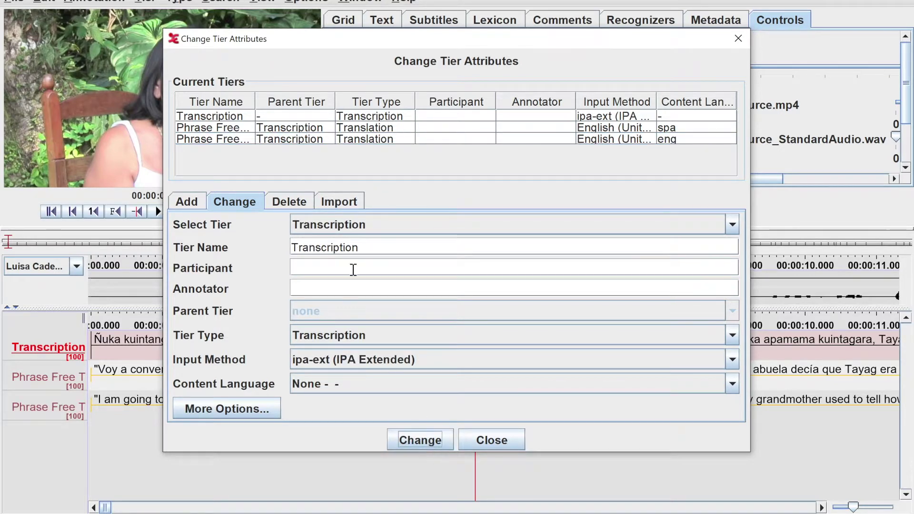
# - Set the Transcription tier's content language to Northern Pastaza Quichua (qvz), apply it and leave the tier attributes
pyautogui.click(269, 117)
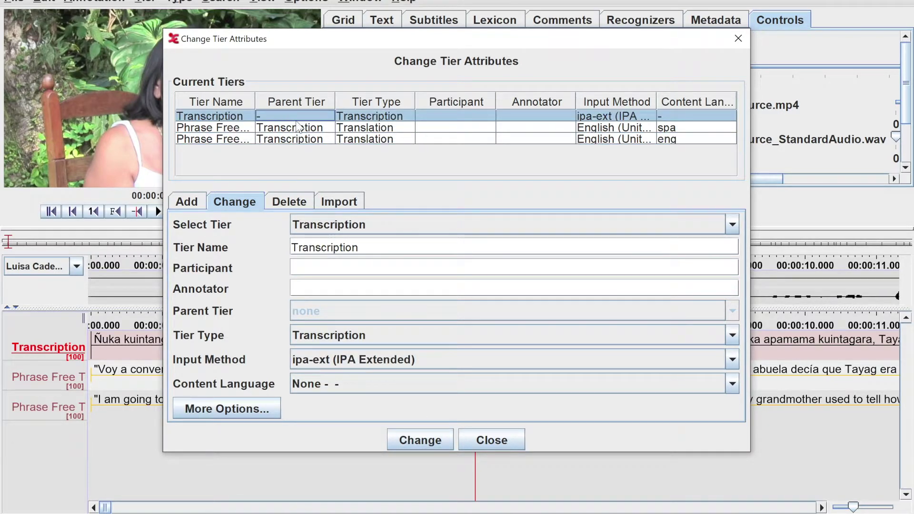
pyautogui.click(473, 386)
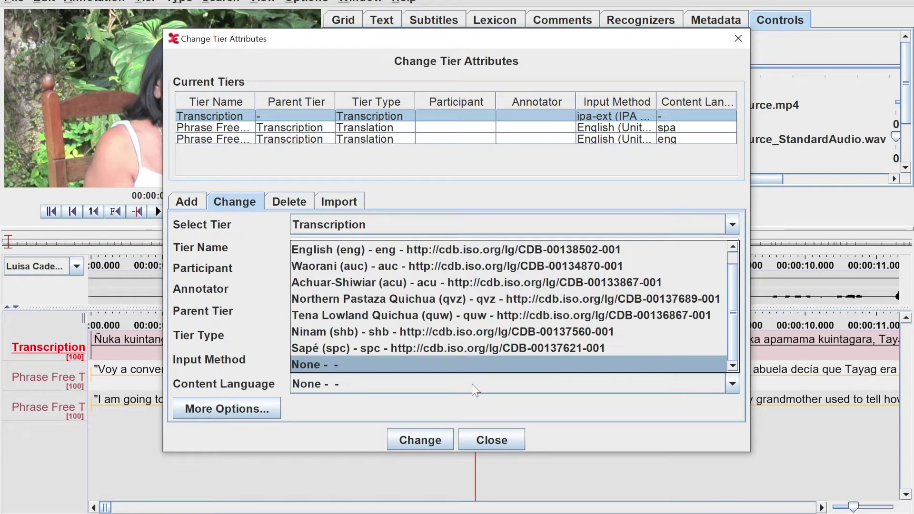
pyautogui.click(430, 299)
pyautogui.click(420, 440)
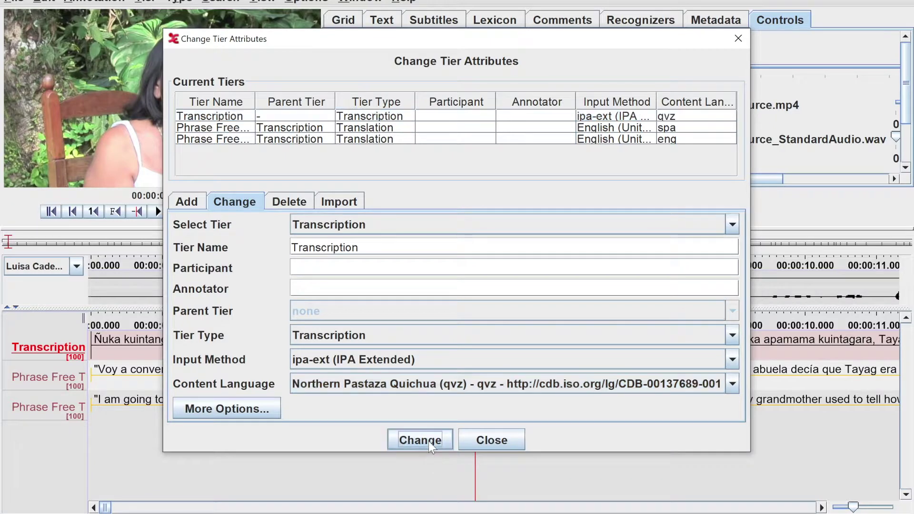
pyautogui.click(495, 437)
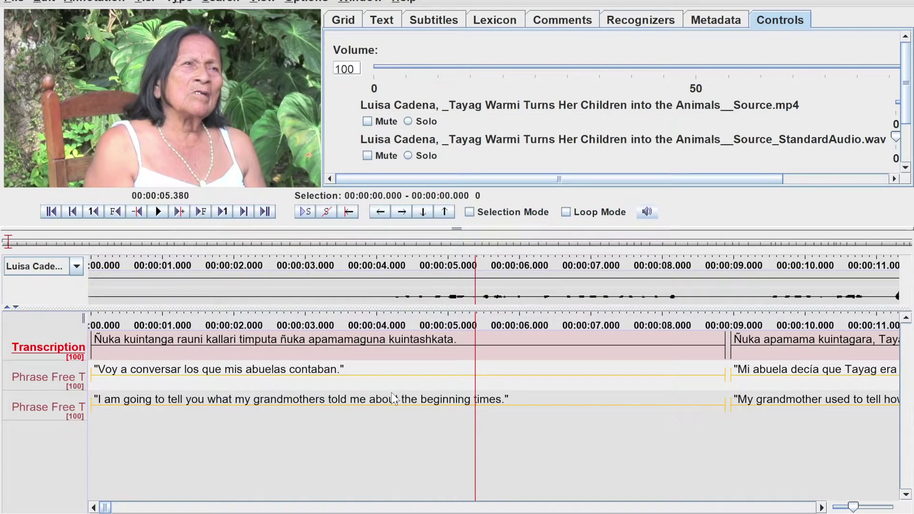
# - Examine how the Spanish and English translations line up with the transcription along the timeline
pyautogui.doubleClick(391, 393)
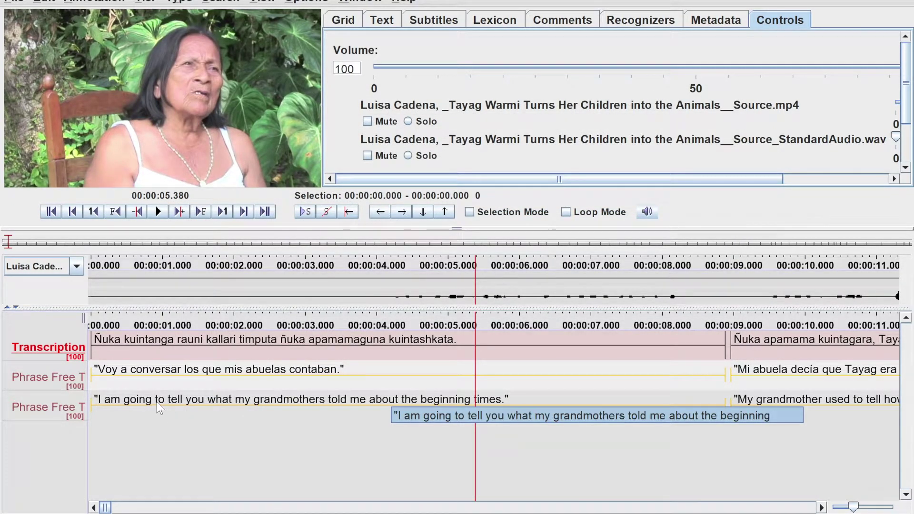
pyautogui.hscroll(5, 156, 401)
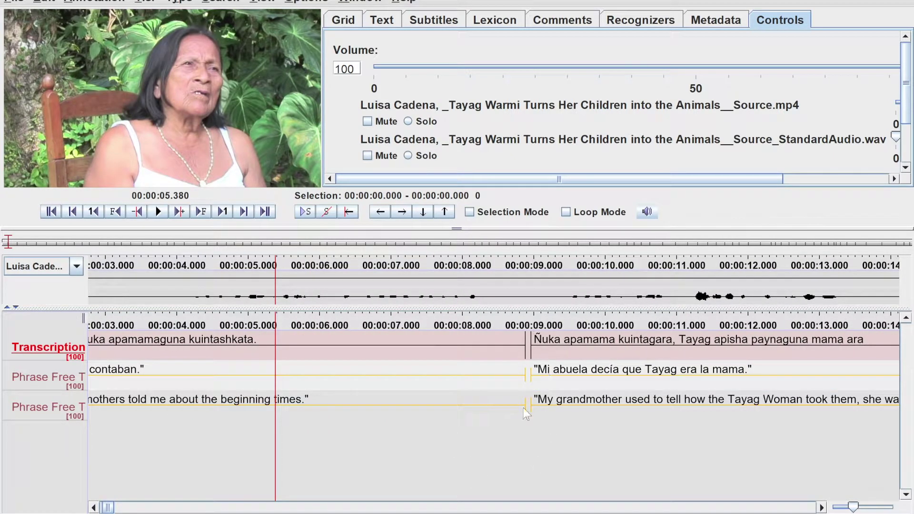
pyautogui.hscroll(3, 521, 411)
pyautogui.hscroll(5, 578, 426)
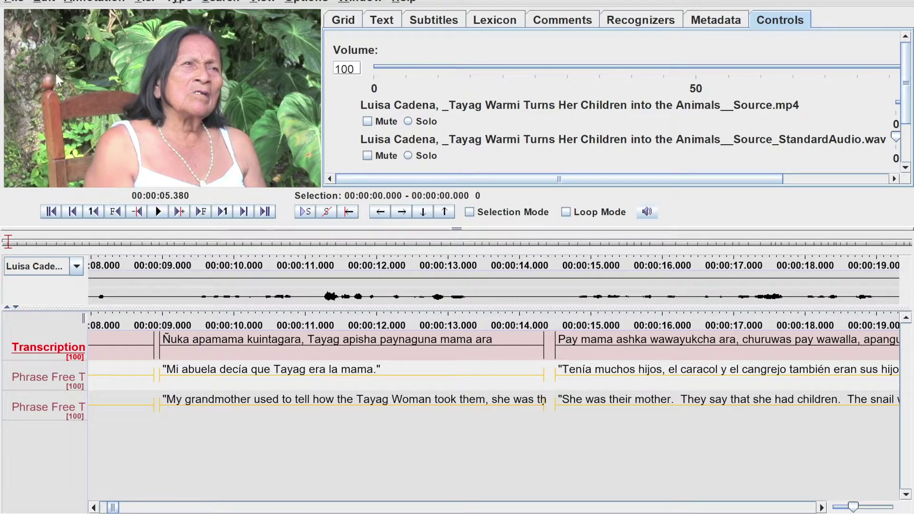
# - Save the merged transcription, then close the remaining ELAN segmentation window without saving its changes and return to the SayMore session
pyautogui.click(14, 2)
pyautogui.click(29, 91)
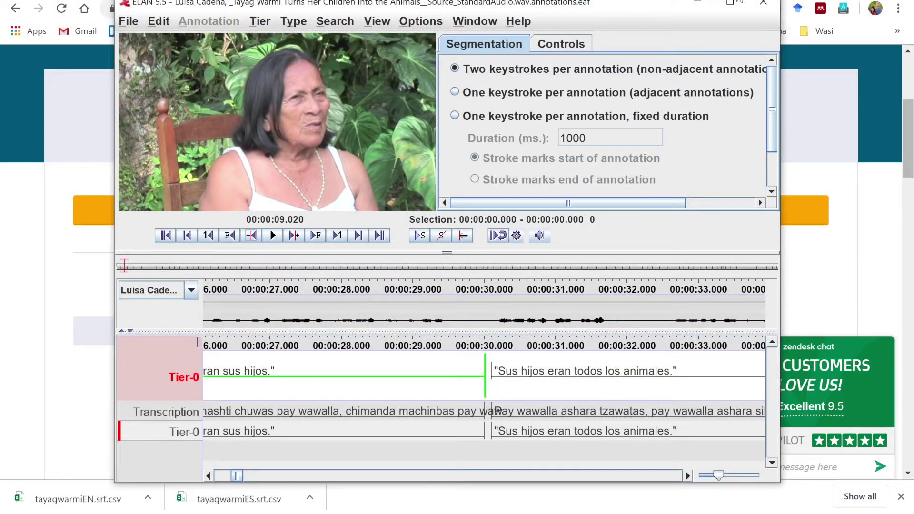
pyautogui.click(763, 6)
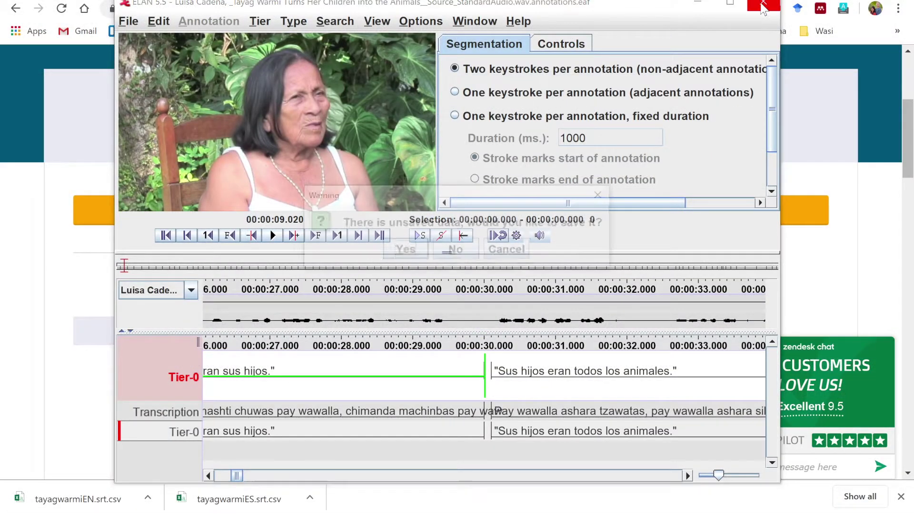
pyautogui.click(463, 244)
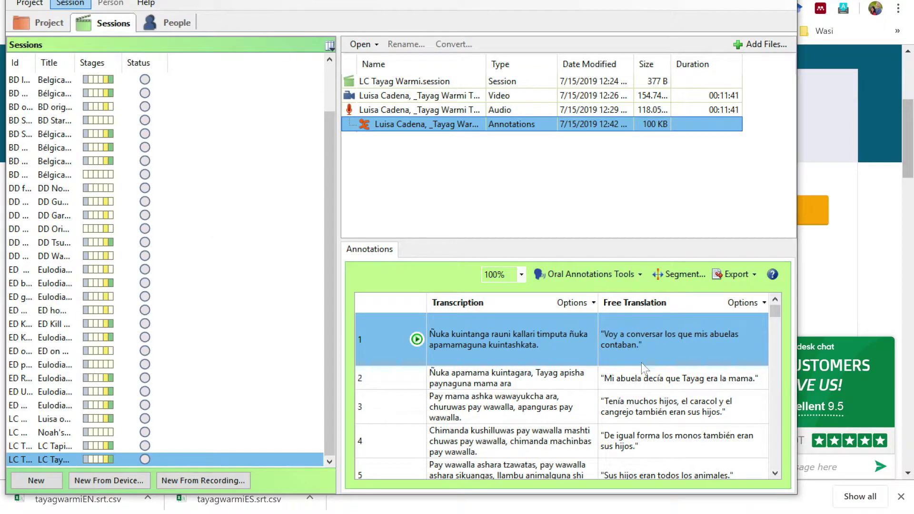
# - Review the Transcription and Free Translation rows from the first segment to the last, and look over the export formats available for the annotations
pyautogui.scroll(-10, 641, 363)
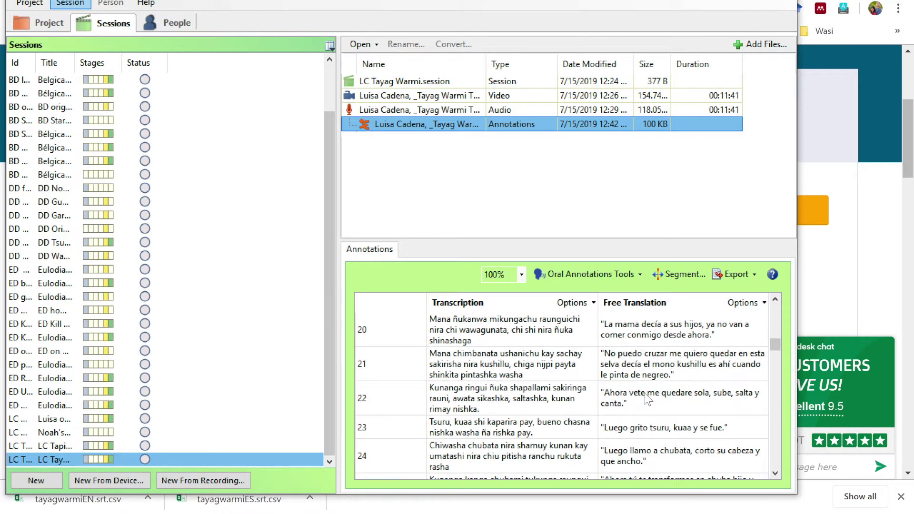
pyautogui.click(647, 399)
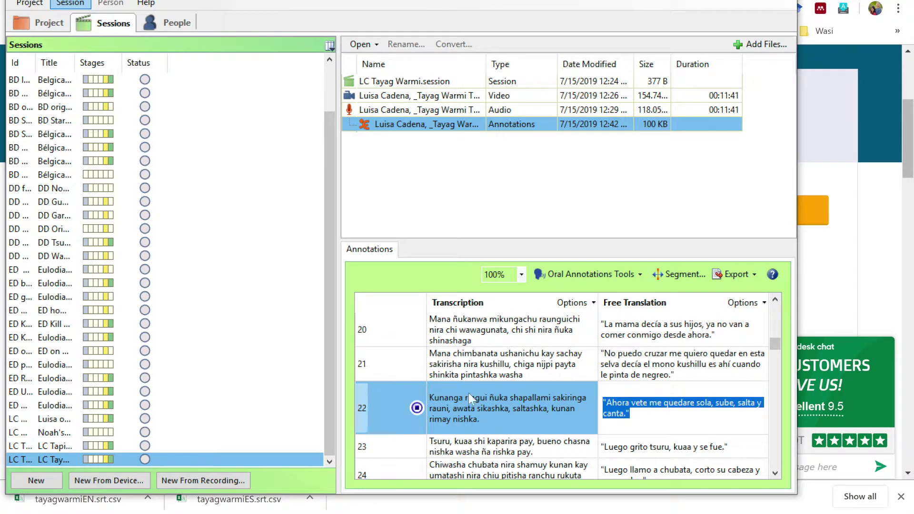
pyautogui.scroll(10, 662, 394)
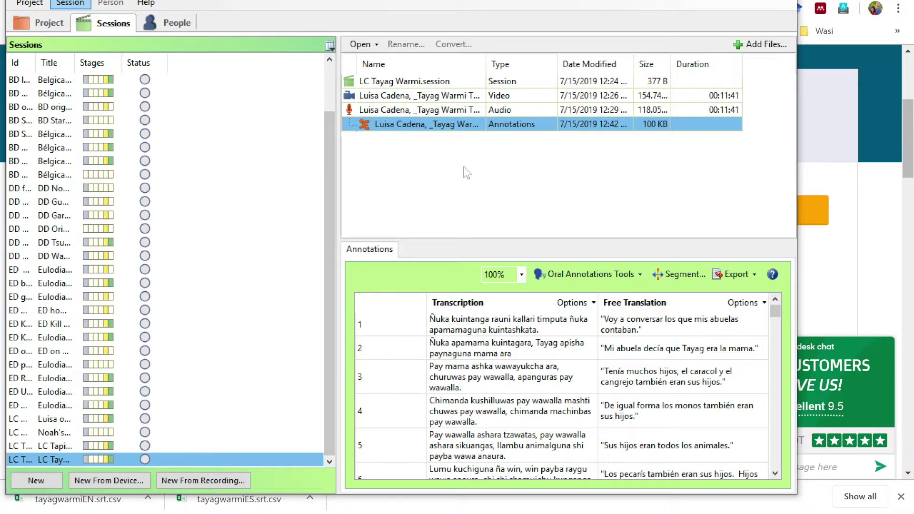
pyautogui.scroll(-5, 659, 397)
pyautogui.scroll(-20, 659, 397)
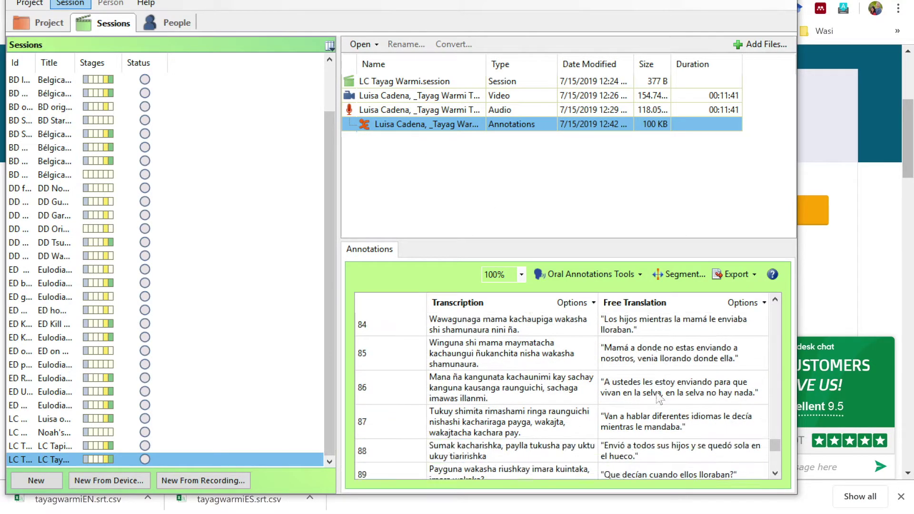
pyautogui.scroll(-1, 656, 393)
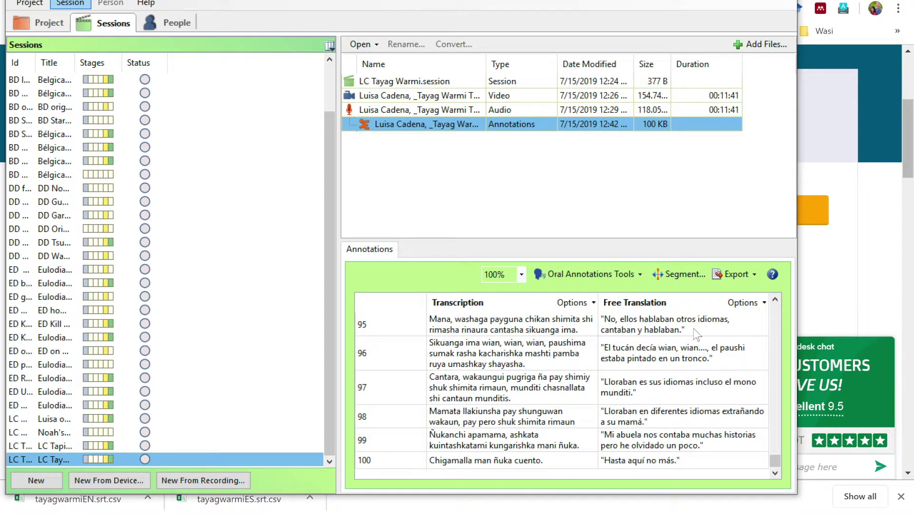
pyautogui.click(735, 276)
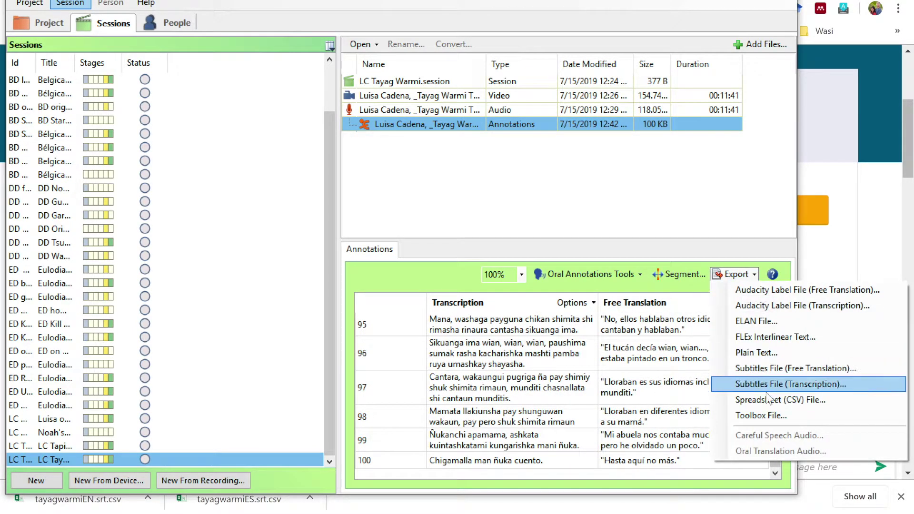
pyautogui.click(786, 289)
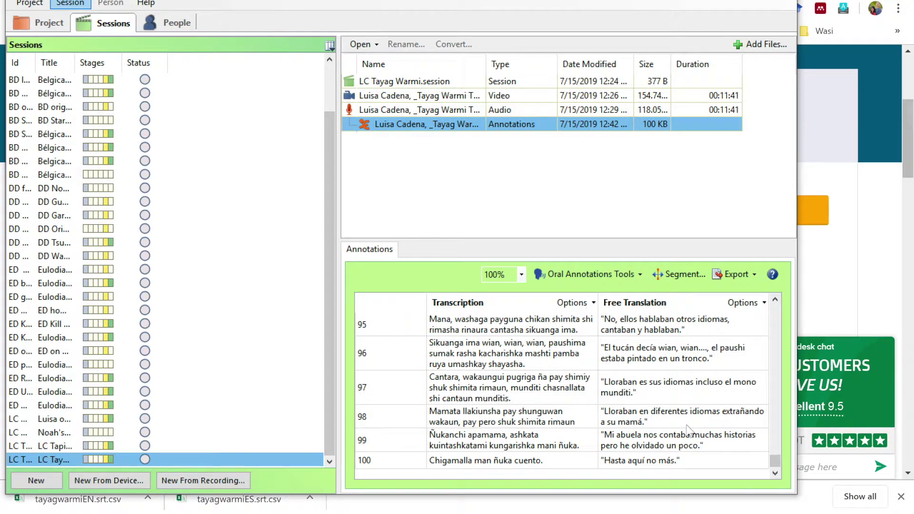
pyautogui.click(684, 399)
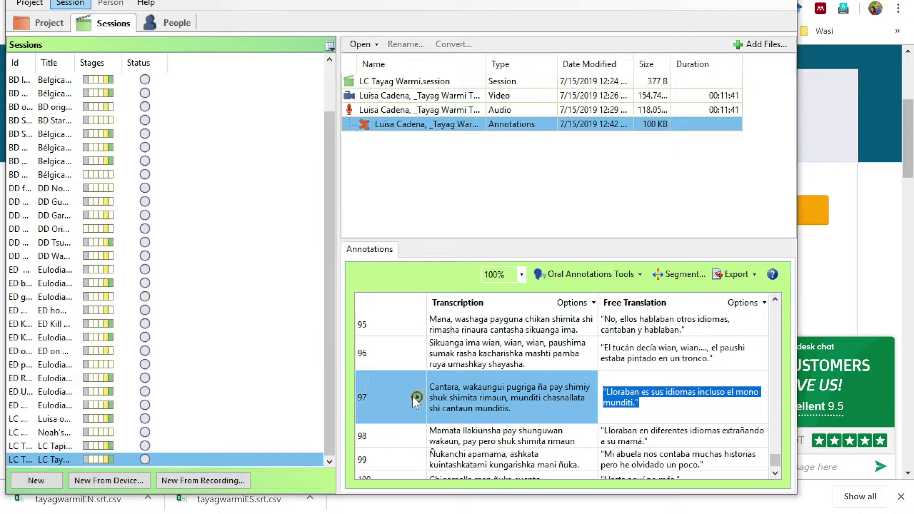
pyautogui.scroll(20, 562, 381)
pyautogui.scroll(5, 562, 381)
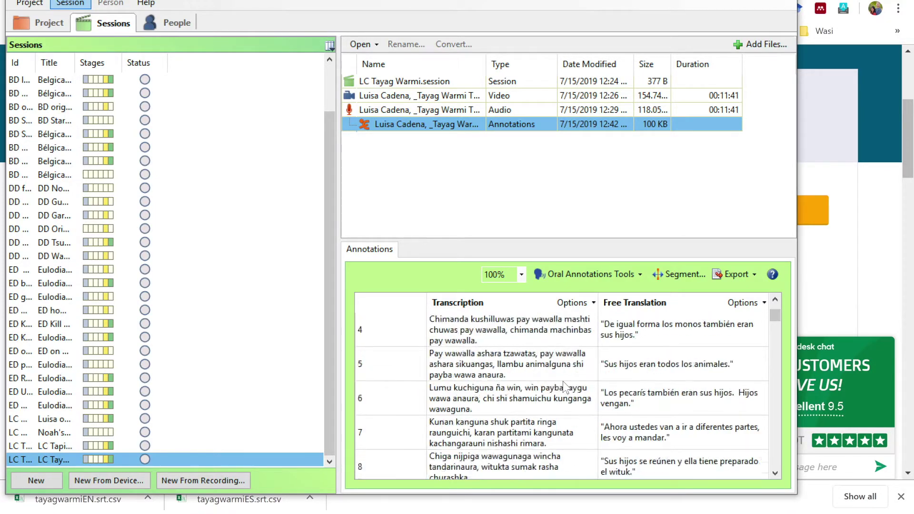
# - Open the session's annotations file in ELAN, close the extra empty window and switch the file to Transcription Mode
pyautogui.doubleClick(430, 130)
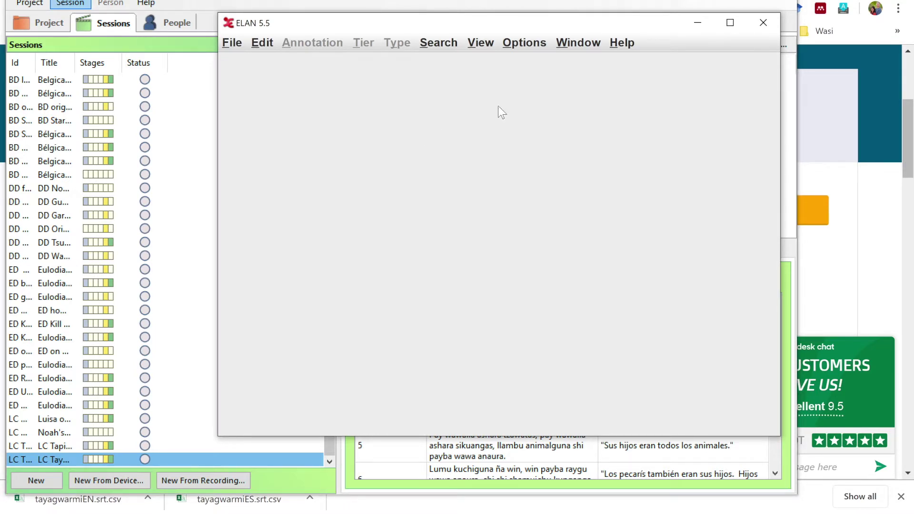
pyautogui.click(763, 27)
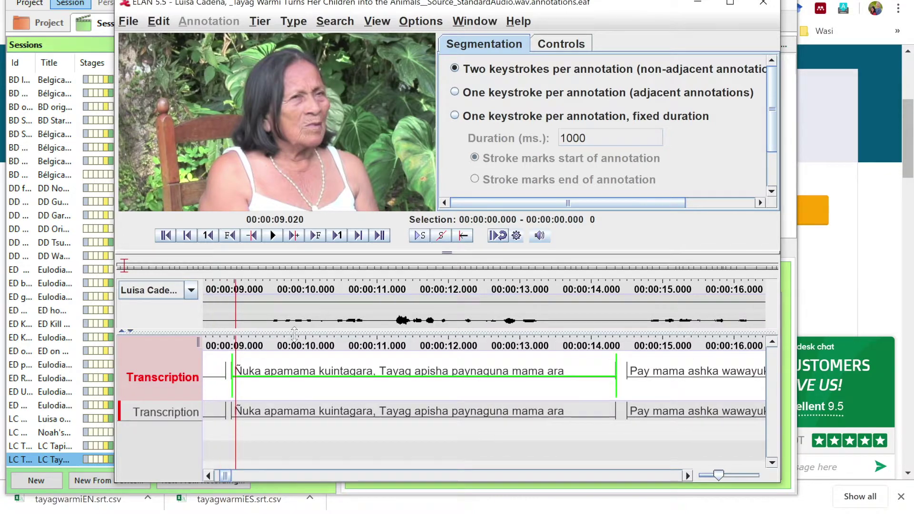
pyautogui.click(416, 21)
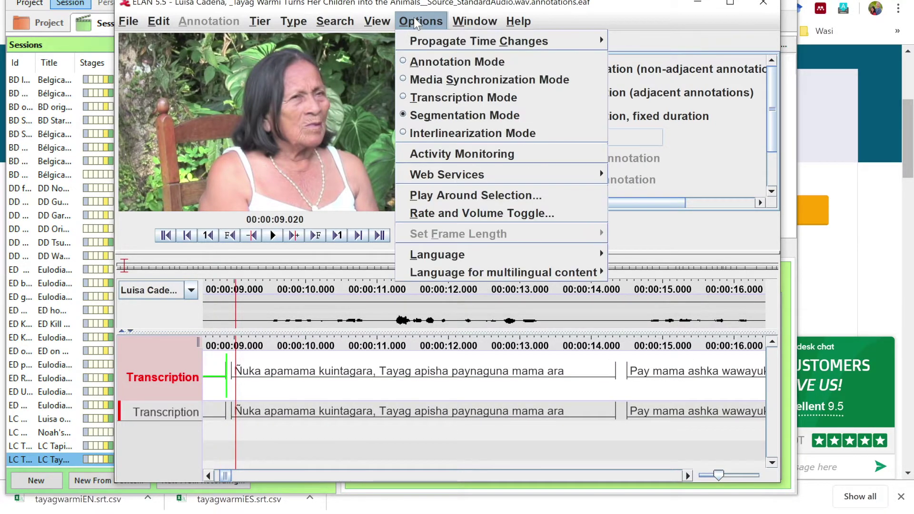
pyautogui.click(434, 97)
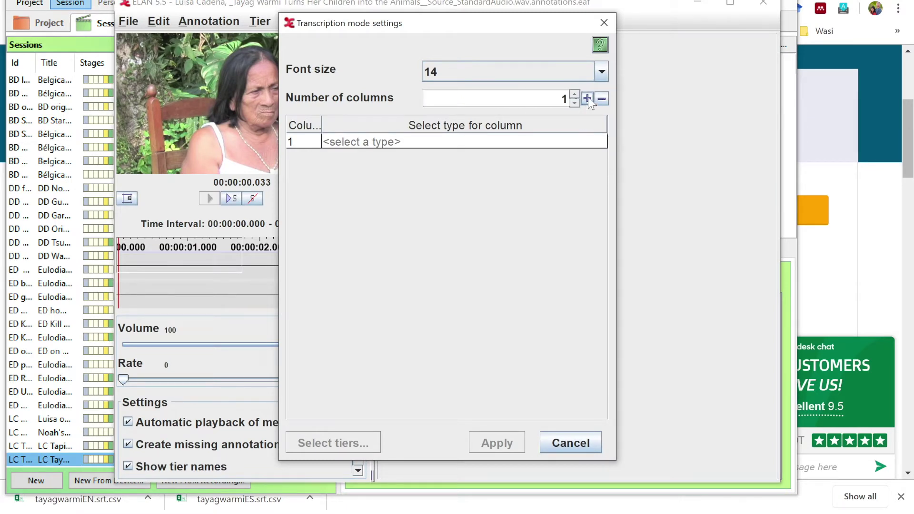
# - Set up three columns for transcription mode, with type Transcription for the first and Translation for the second and third
pyautogui.click(587, 101)
pyautogui.click(587, 101)
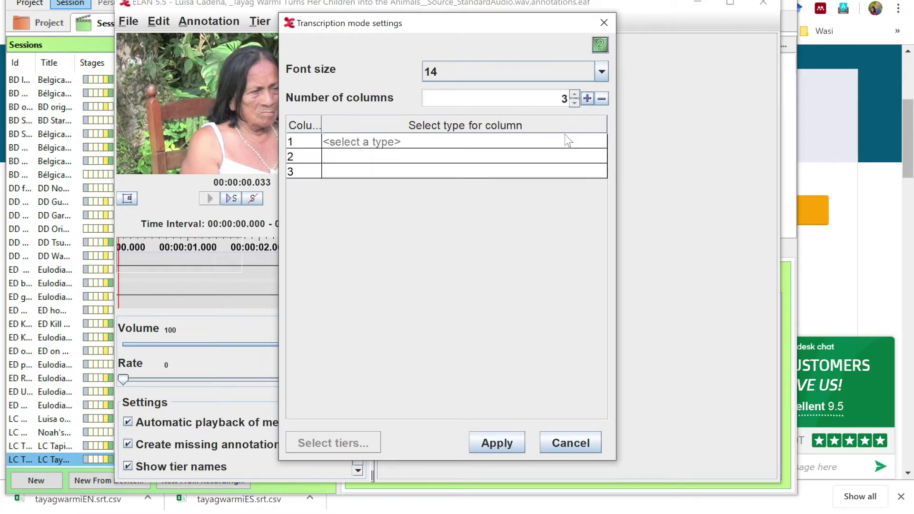
pyautogui.click(562, 140)
pyautogui.click(561, 157)
pyautogui.click(542, 157)
pyautogui.click(534, 170)
pyautogui.click(535, 172)
pyautogui.click(527, 183)
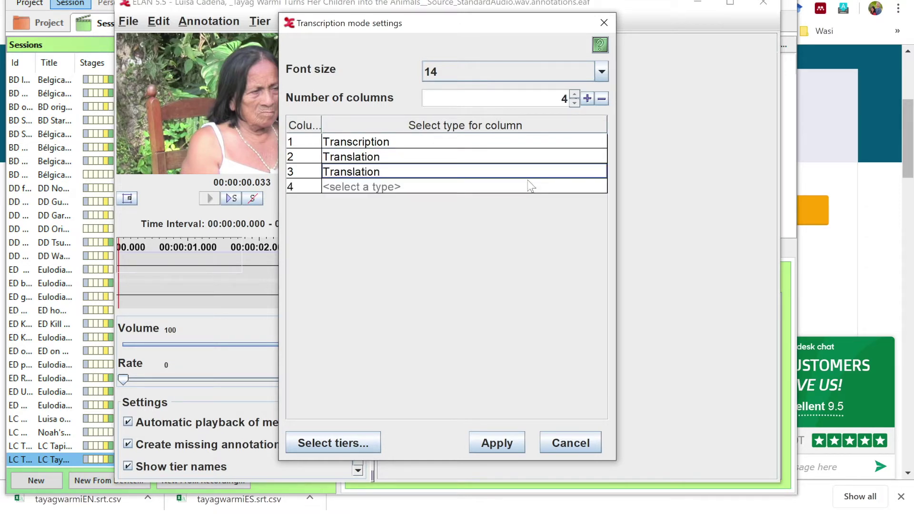
pyautogui.click(601, 98)
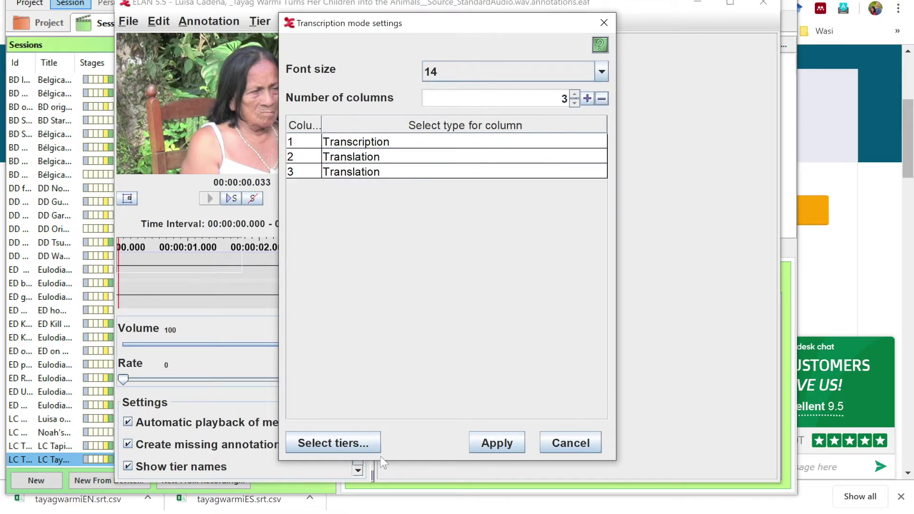
# - Assign Phrase Free Translation to the second column and Phrase Free Translation (English) to the third, and apply the transcription mode settings
pyautogui.click(350, 445)
pyautogui.click(486, 111)
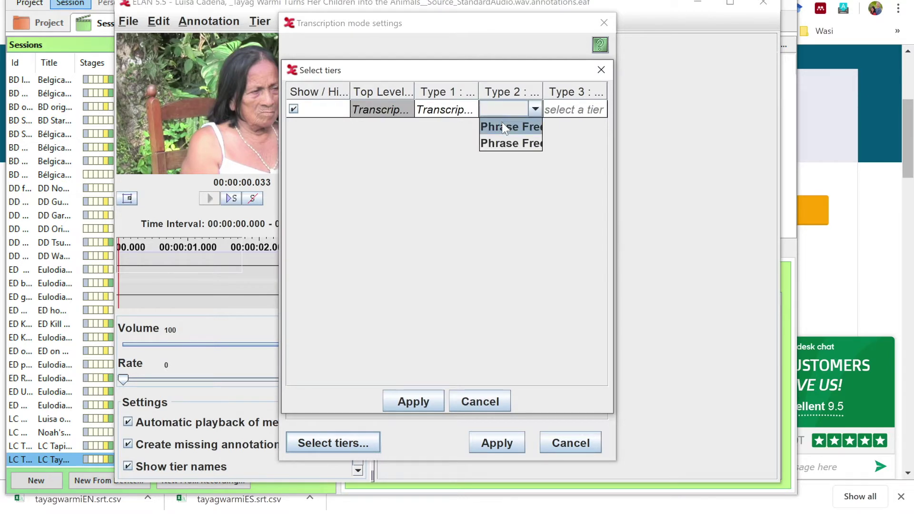
pyautogui.click(504, 123)
pyautogui.click(559, 109)
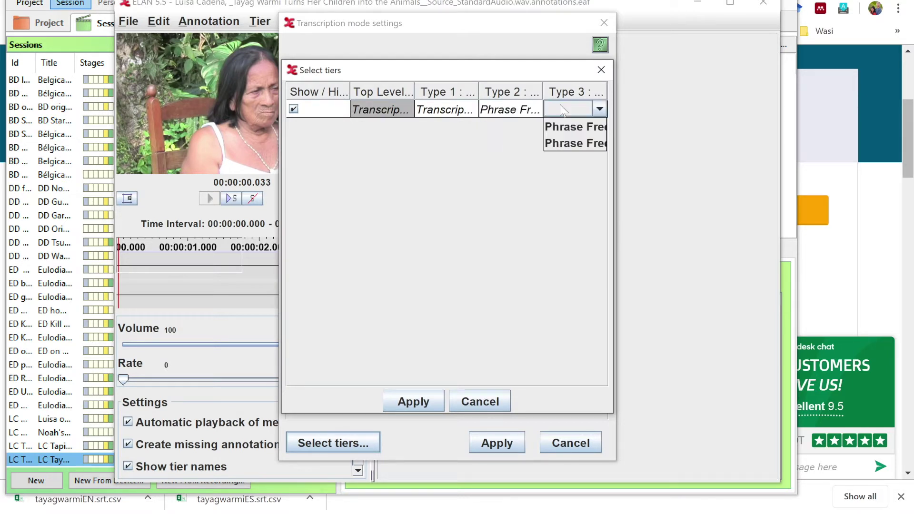
pyautogui.click(564, 138)
pyautogui.click(404, 401)
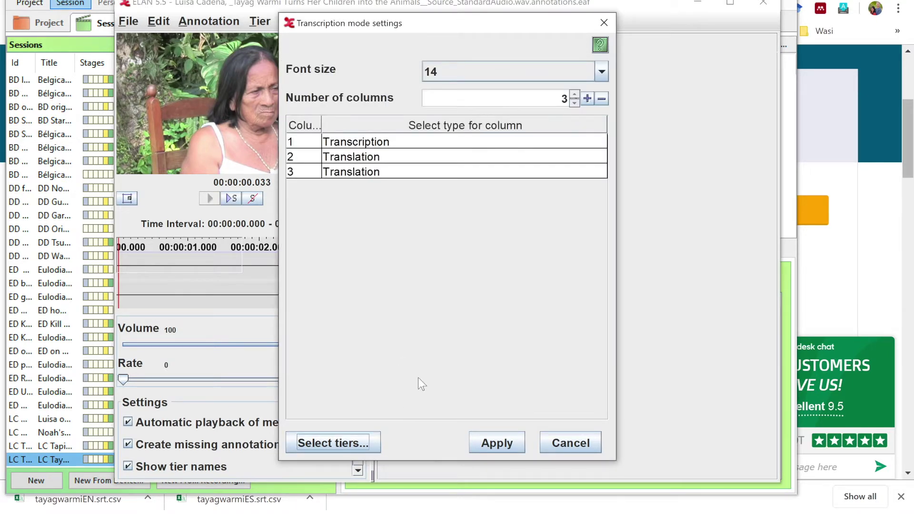
pyautogui.click(476, 443)
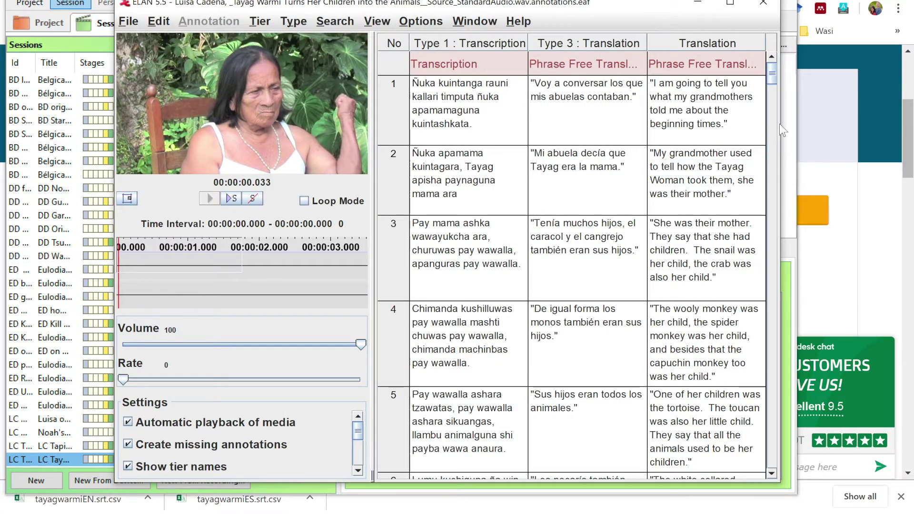
# - Maximize the ELAN window, play the first segment from its Spanish and English translation cells, and pause the playback
pyautogui.click(730, 3)
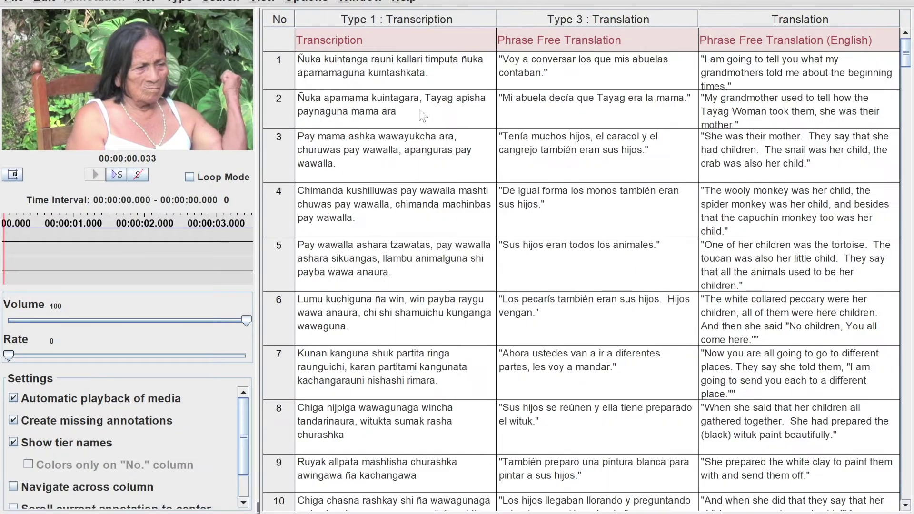
pyautogui.click(673, 72)
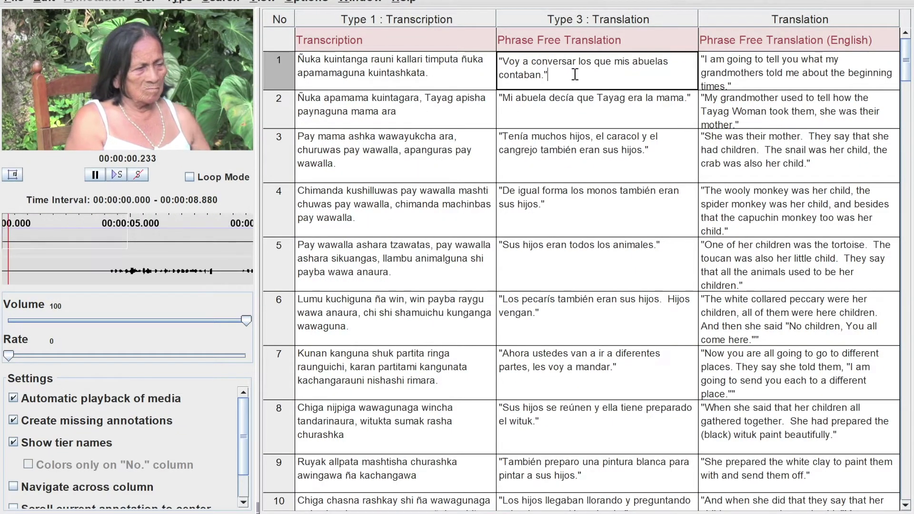
pyautogui.click(750, 75)
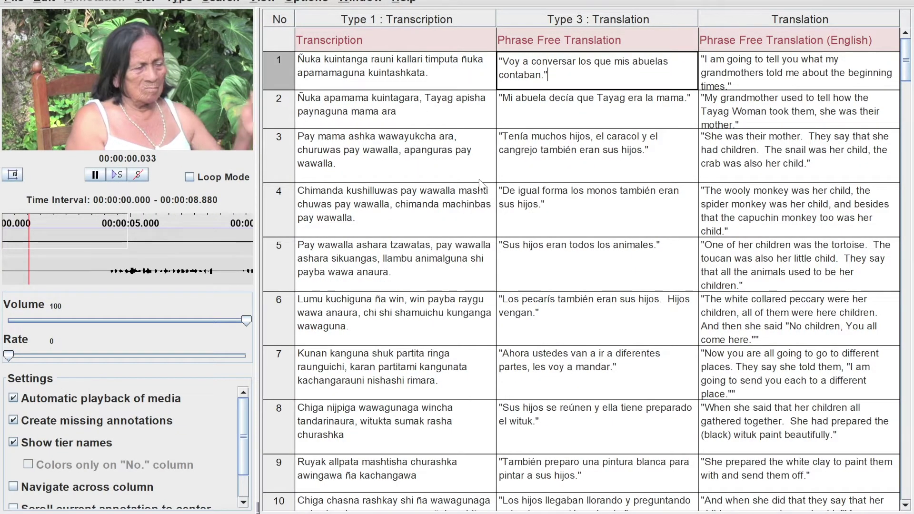
pyautogui.click(94, 176)
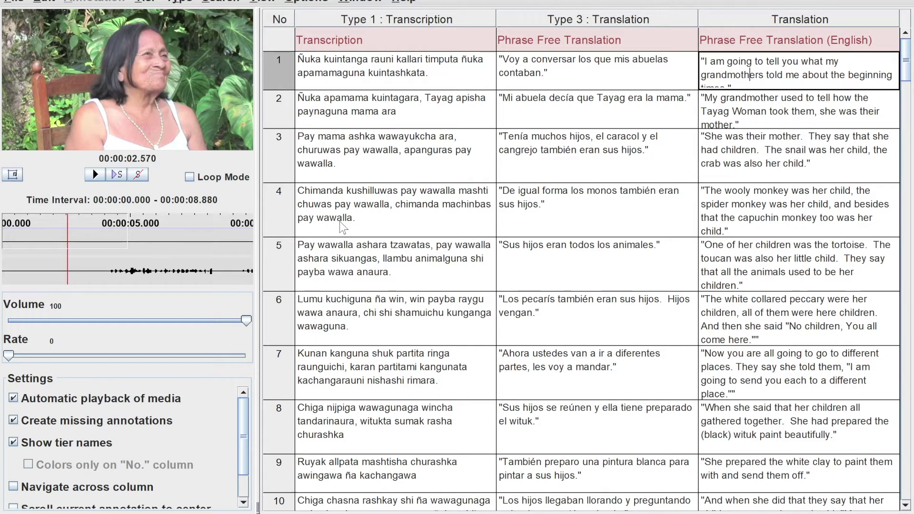
# - Look over ELAN's export formats, switch to SayMore and compare the export formats it offers for the annotations
pyautogui.click(19, 2)
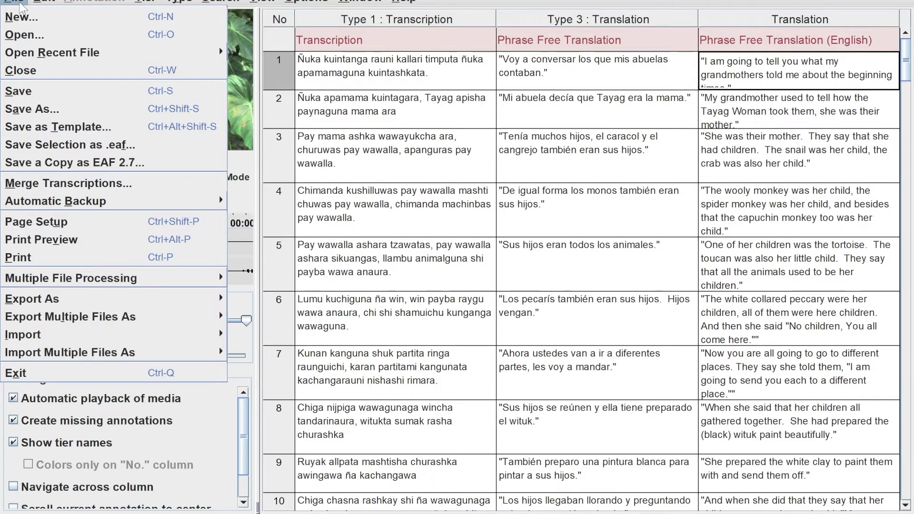
pyautogui.moveTo(138, 299)
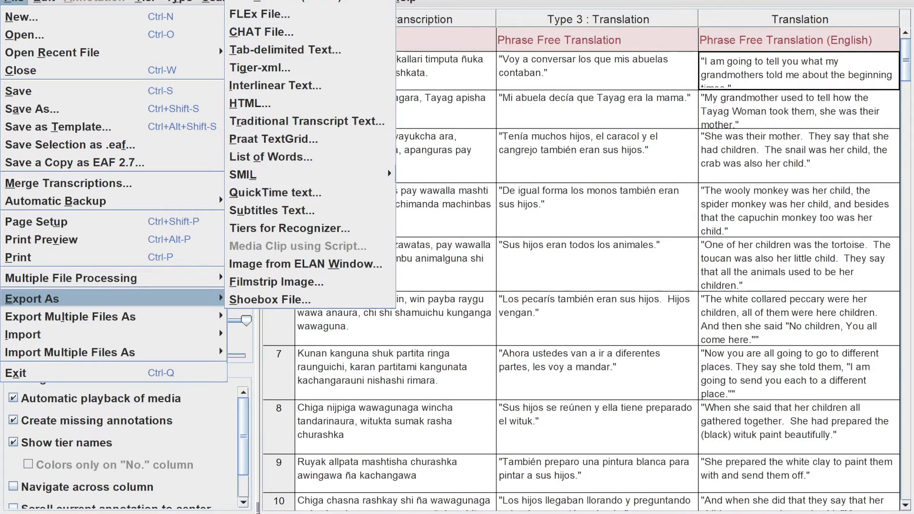
pyautogui.hotkey('alt', 'Tab')
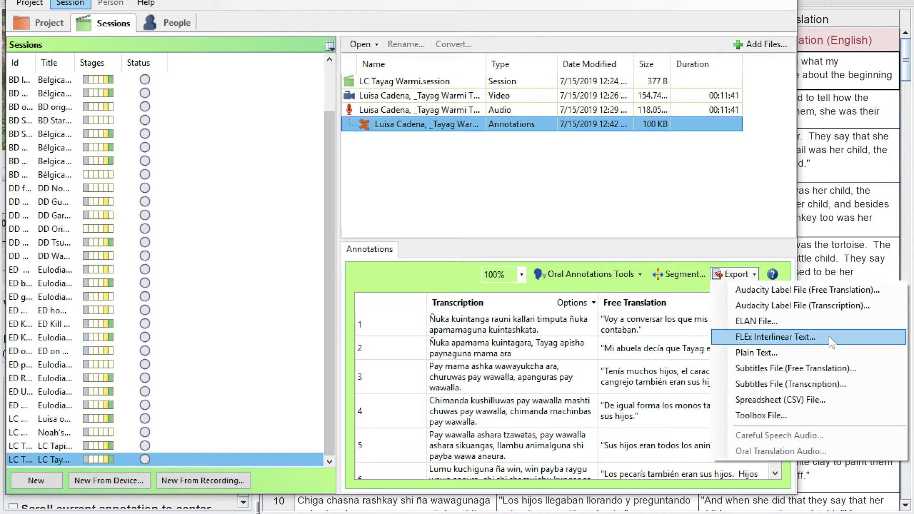
pyautogui.click(559, 203)
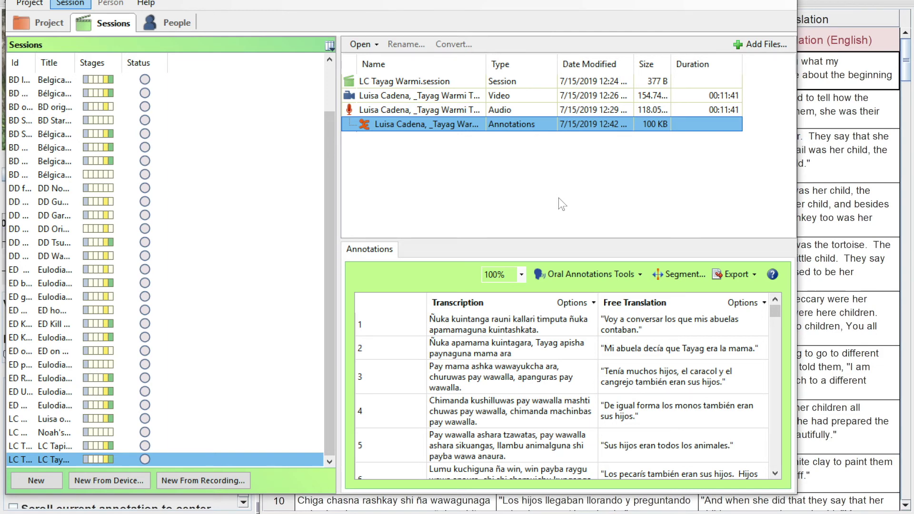
pyautogui.press('super+shift+5')
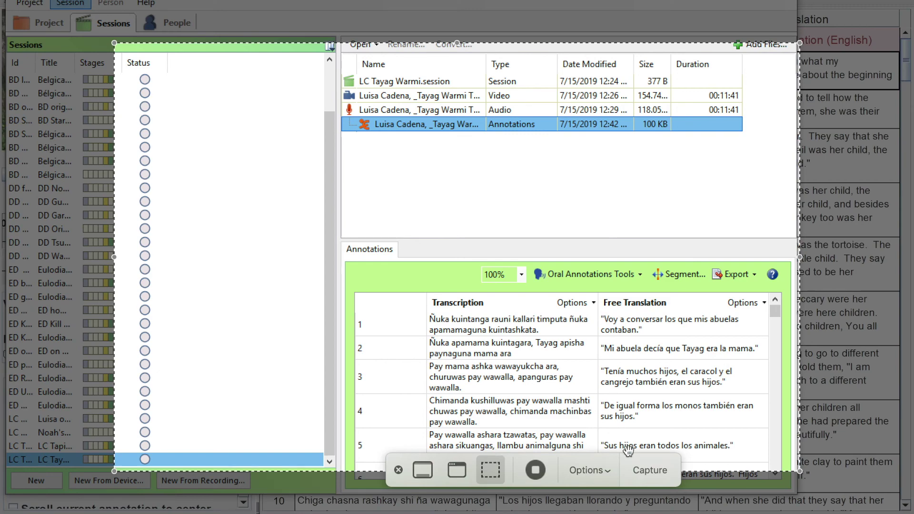